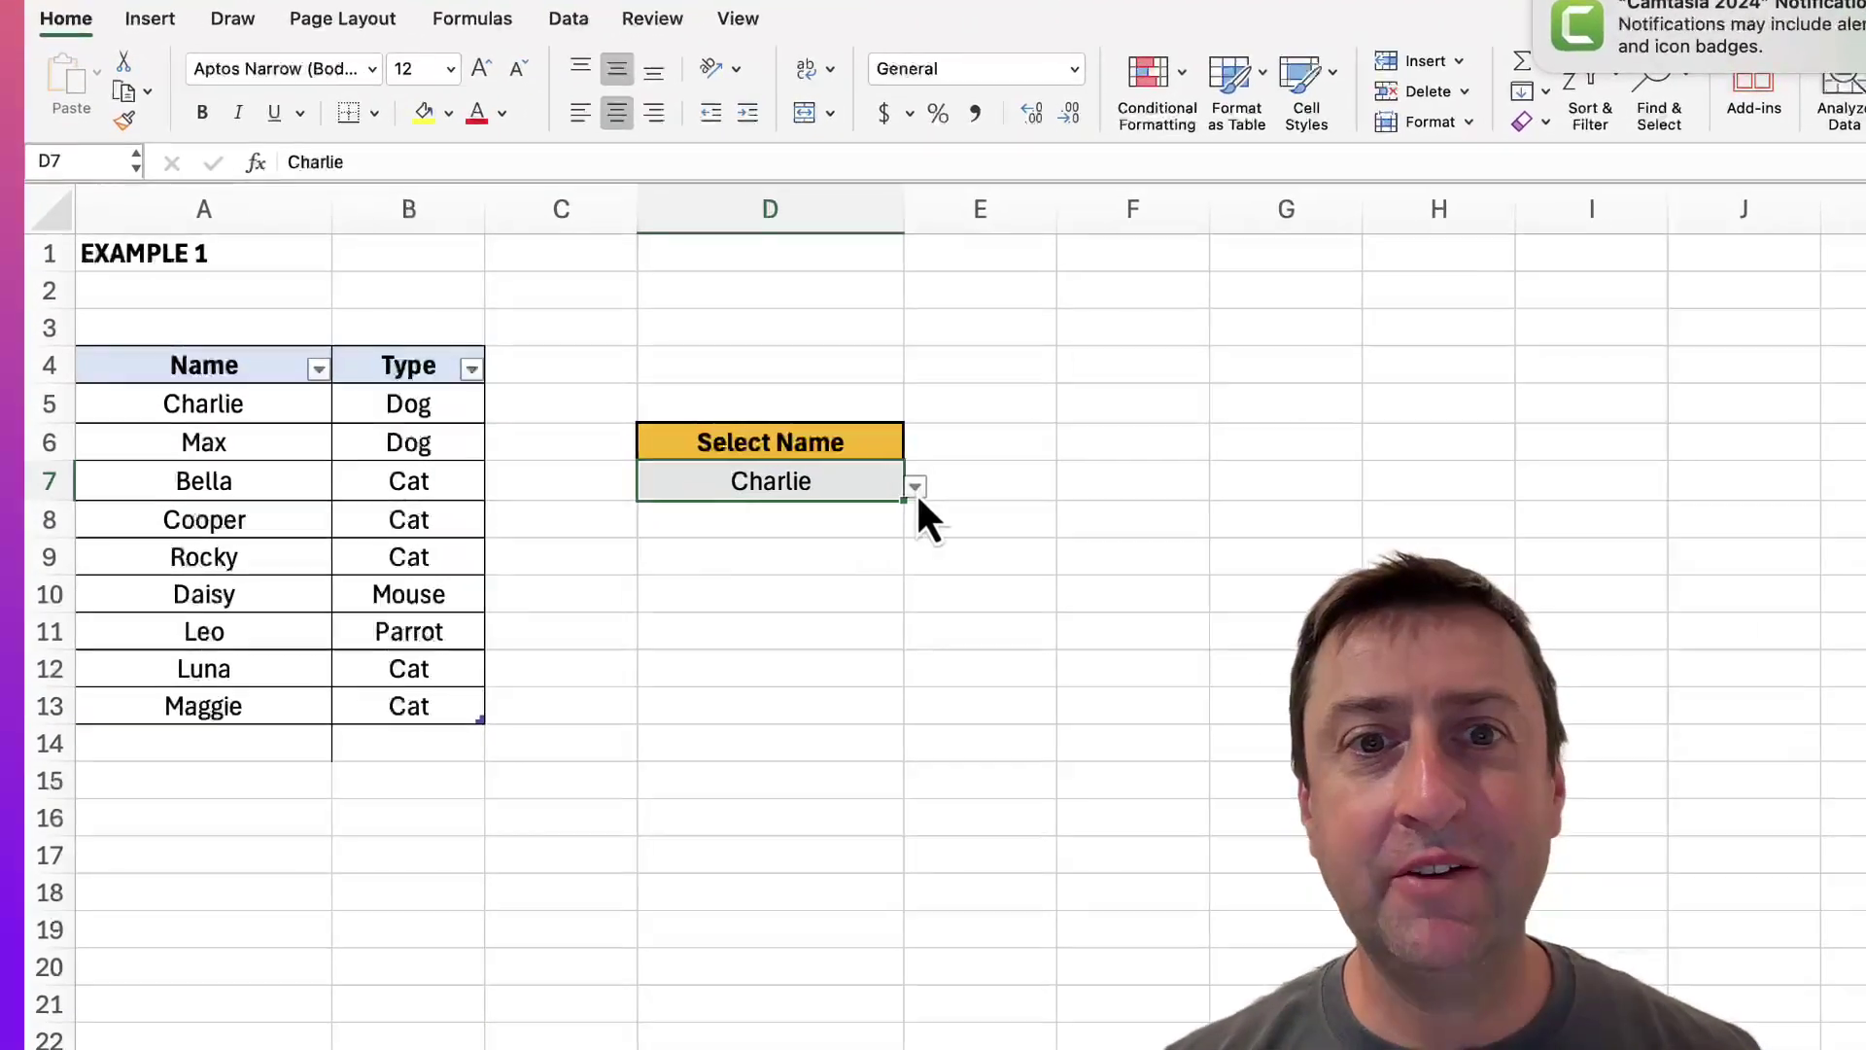
- Review the names offered in D7's dropdown, and add a new table row with Name Sam and Type Dog
click(849, 484)
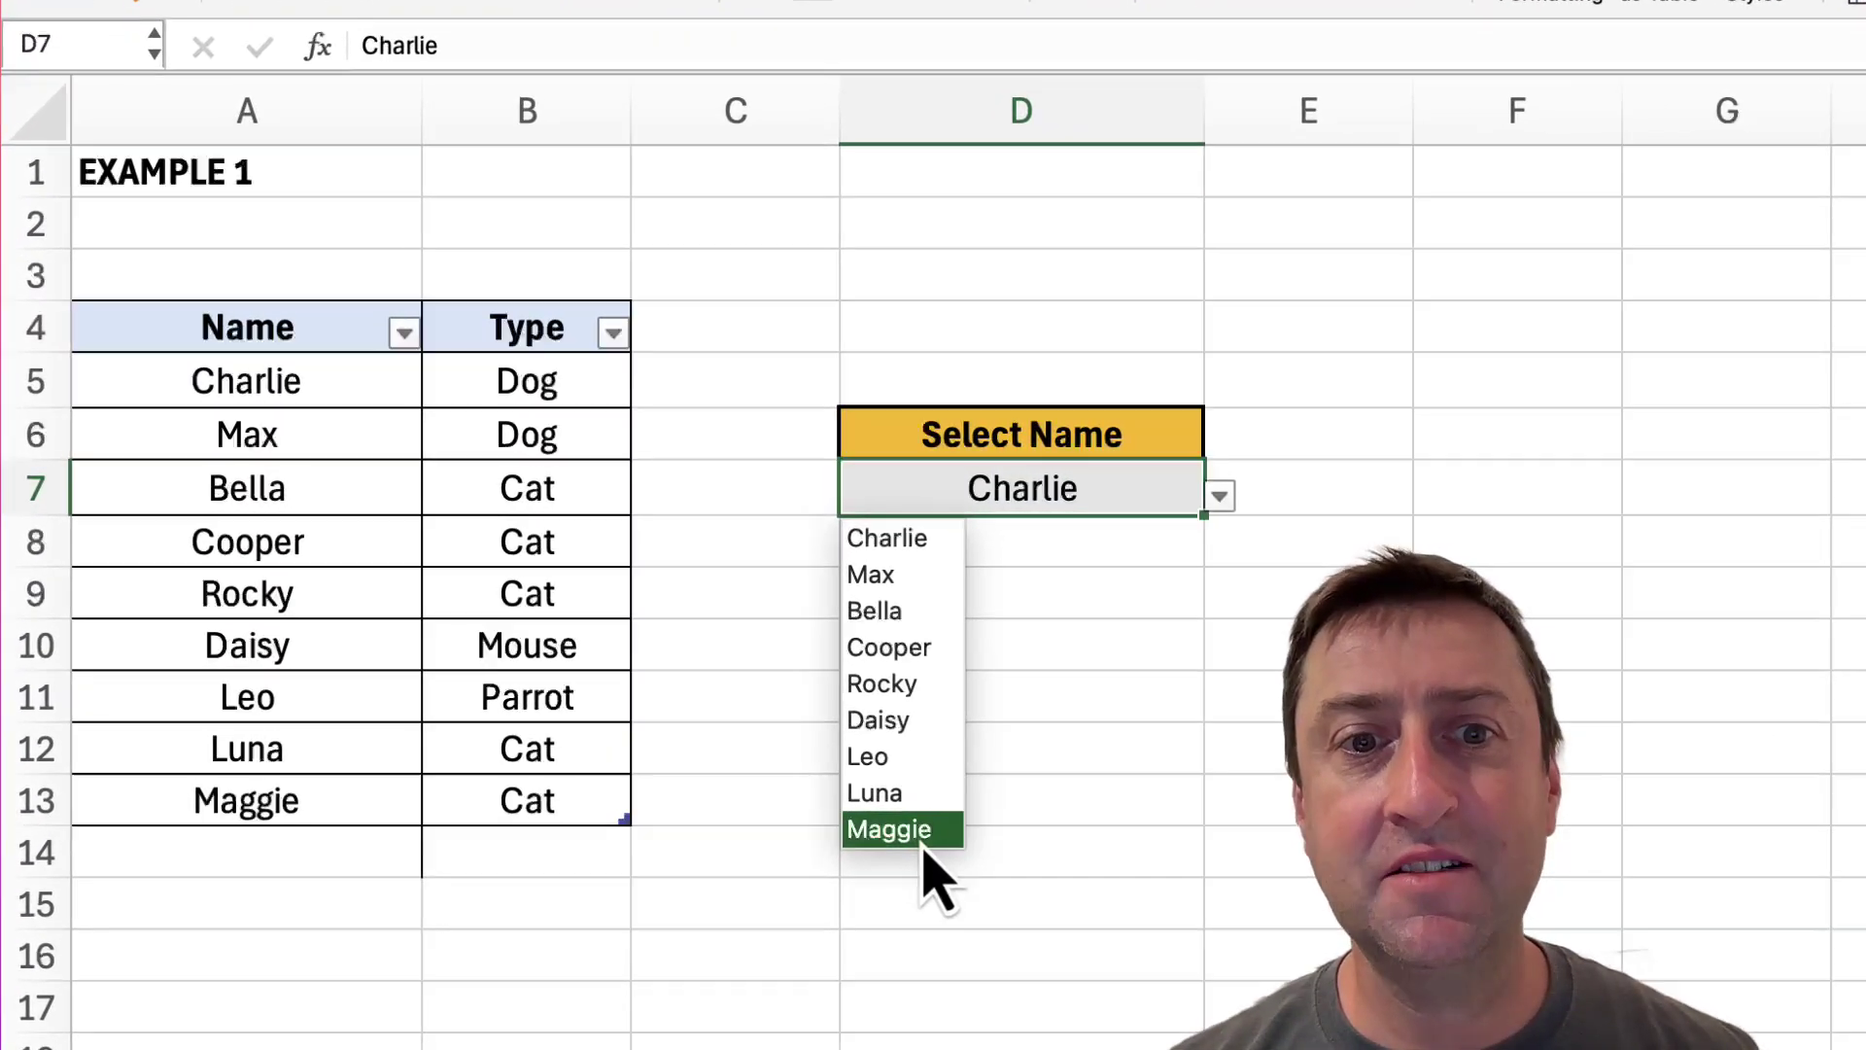
key(Escape)
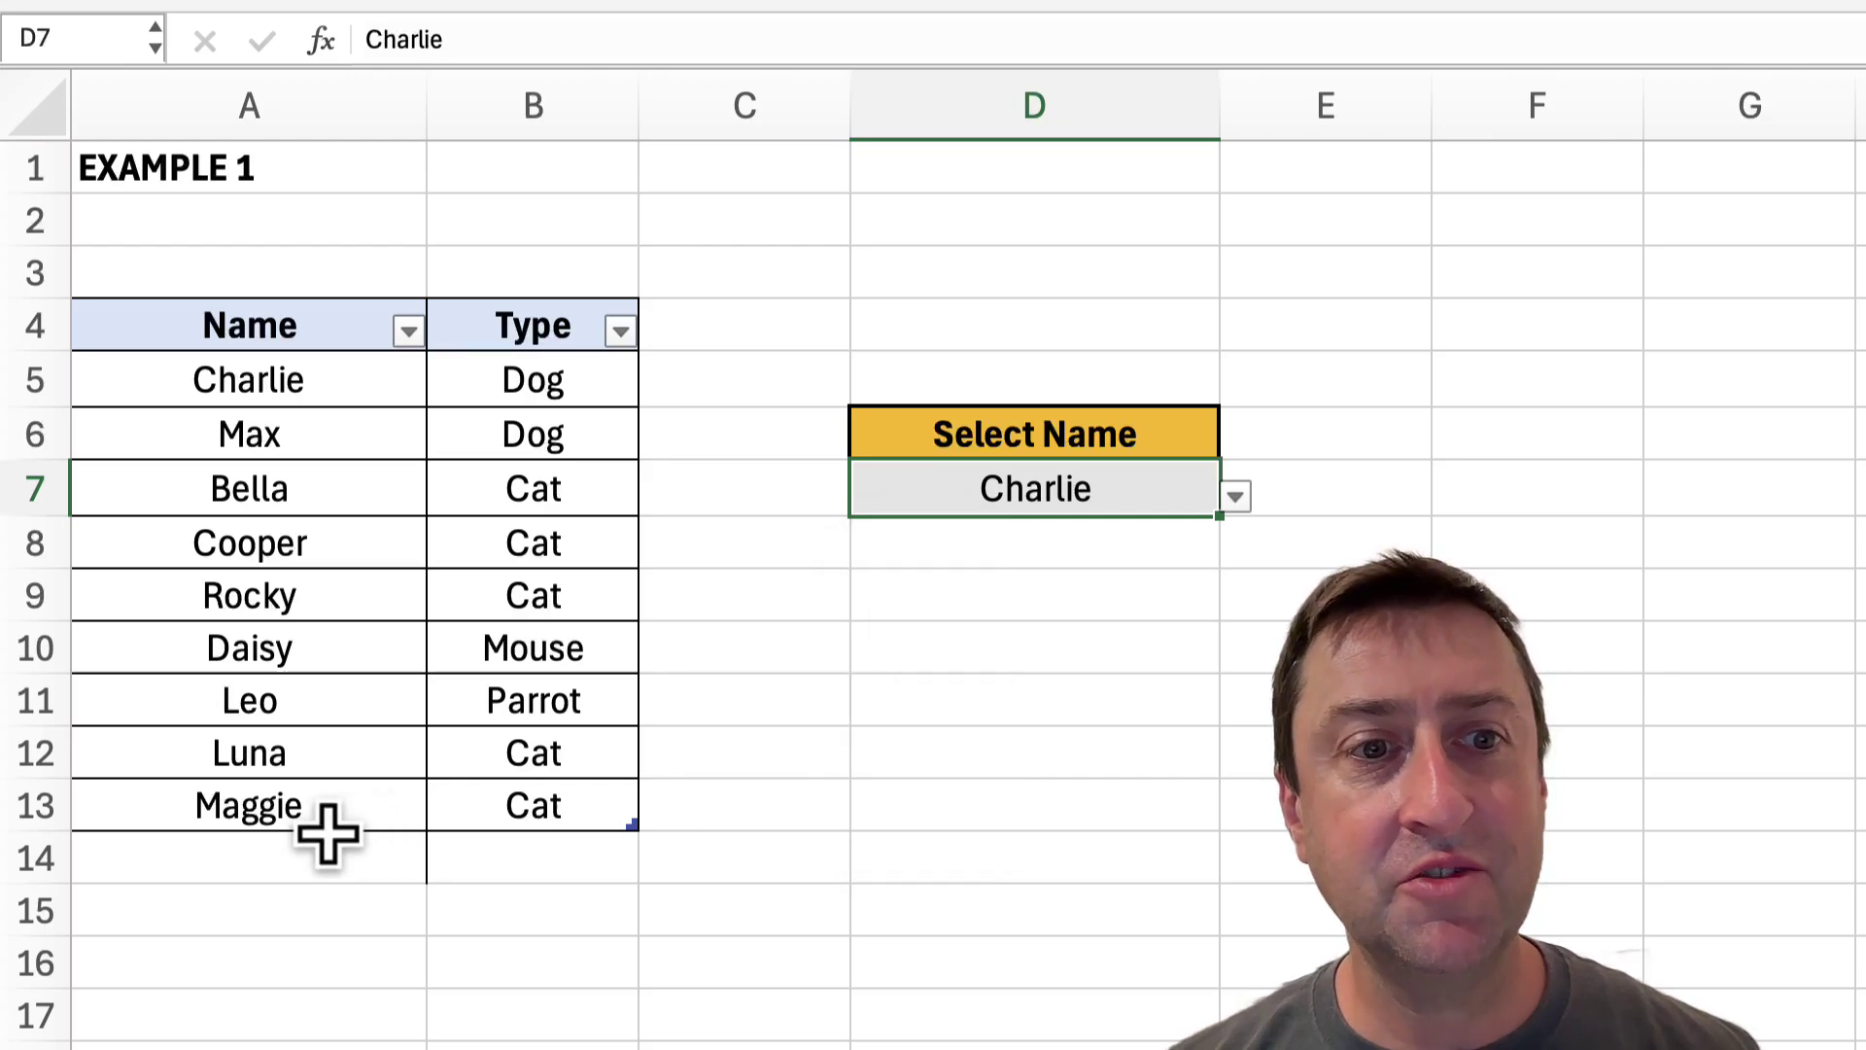
click(326, 816)
click(283, 858)
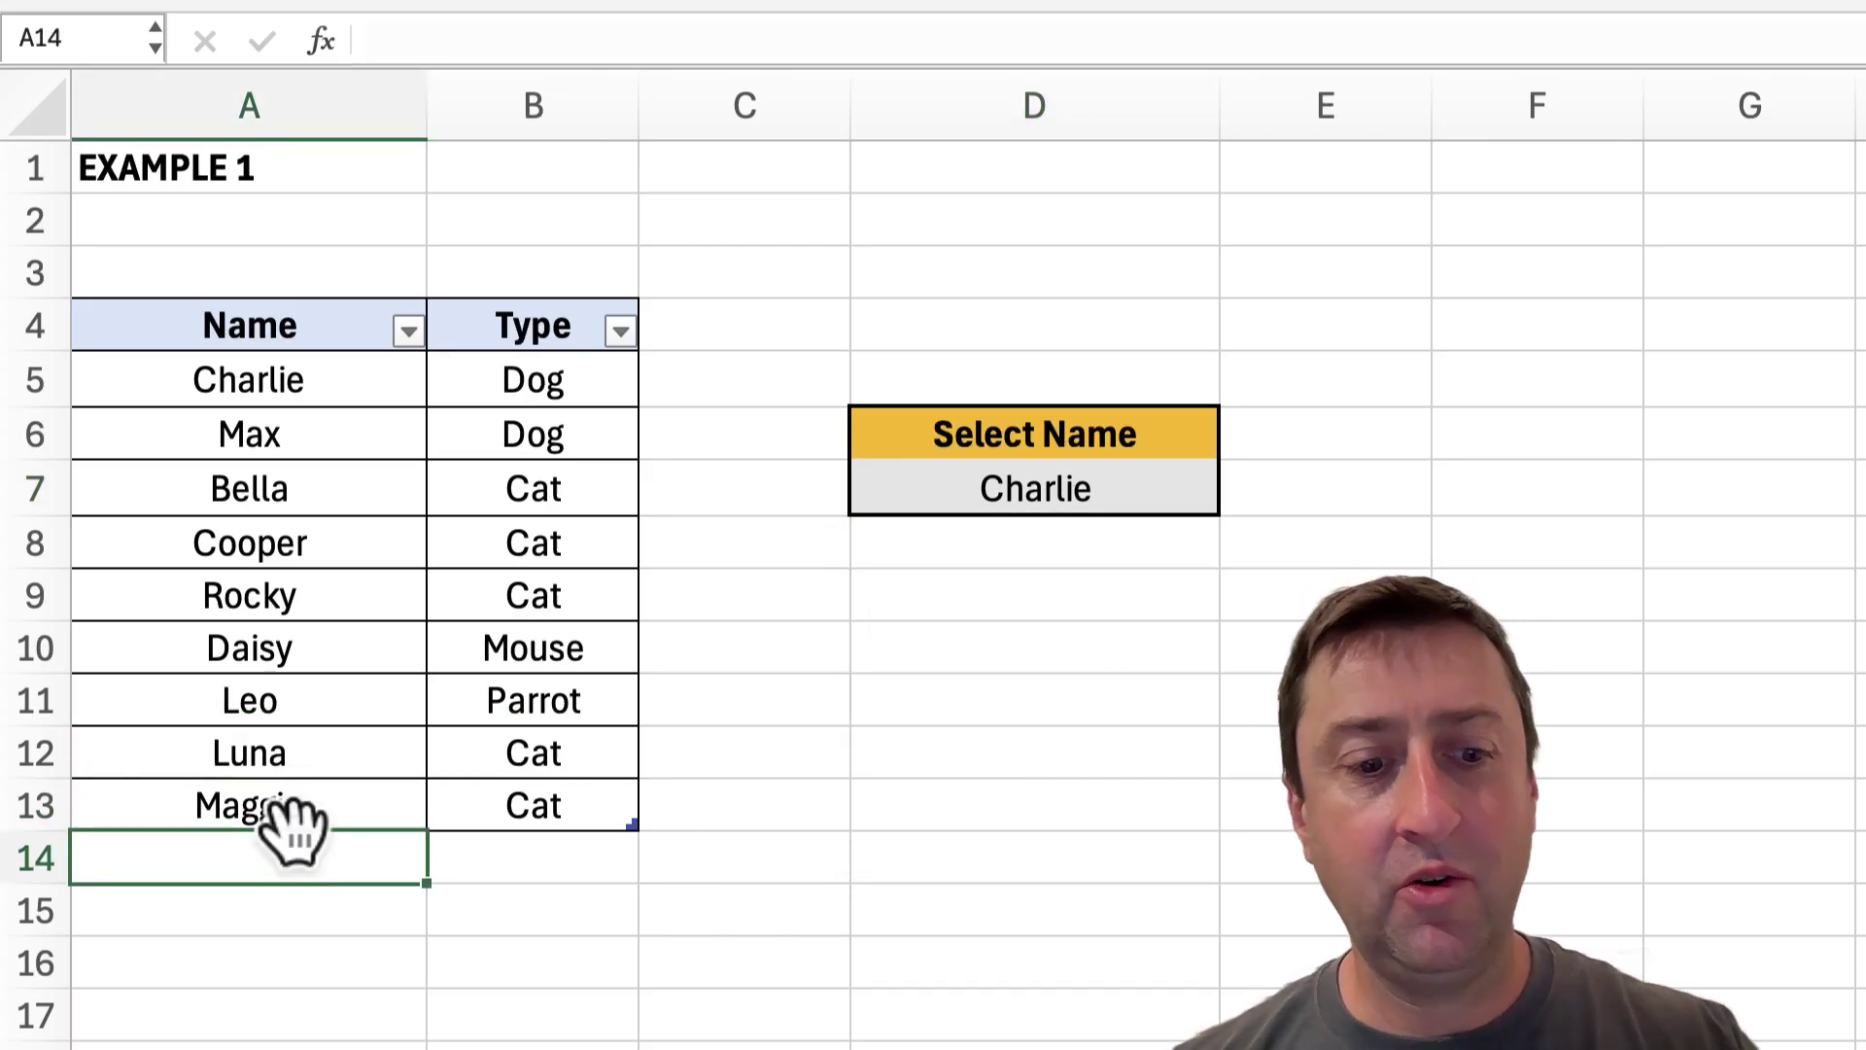
text(Sam)
key(Tab)
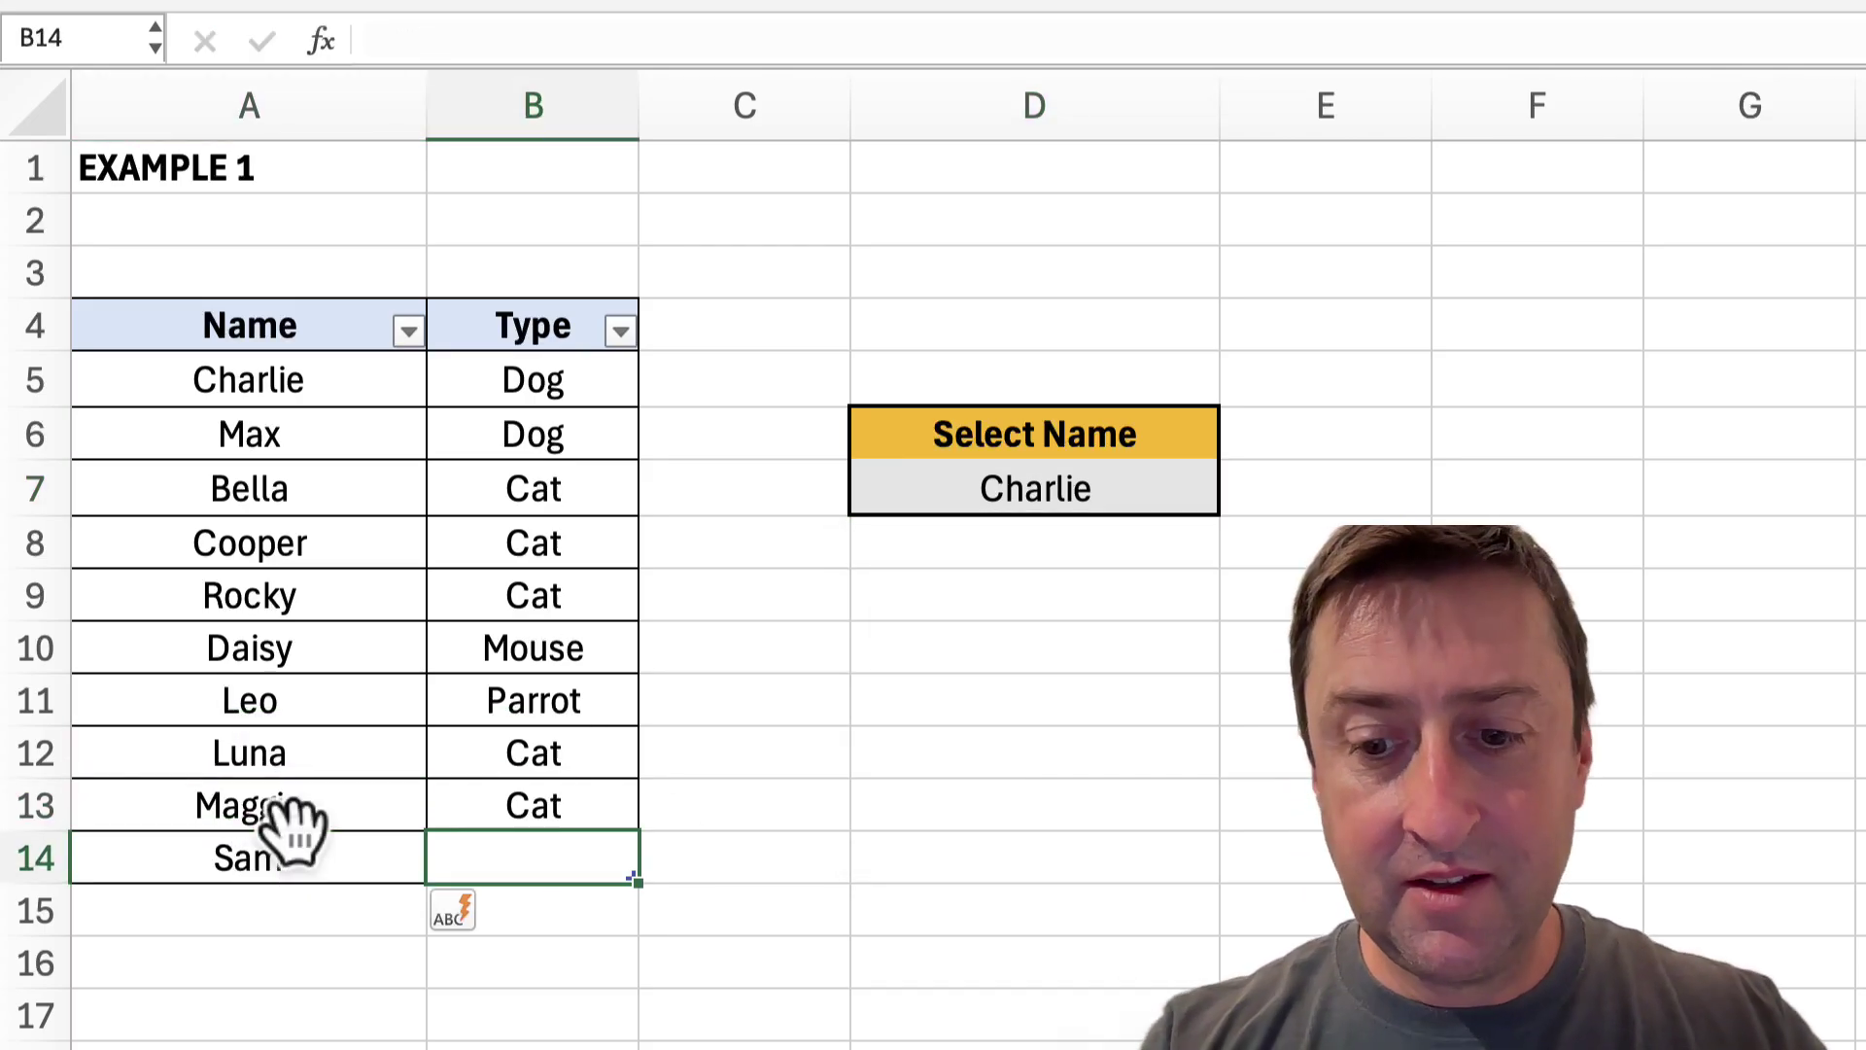
text(Dog)
- Choose Sam from the Select Name dropdown in cell D7
click(1048, 488)
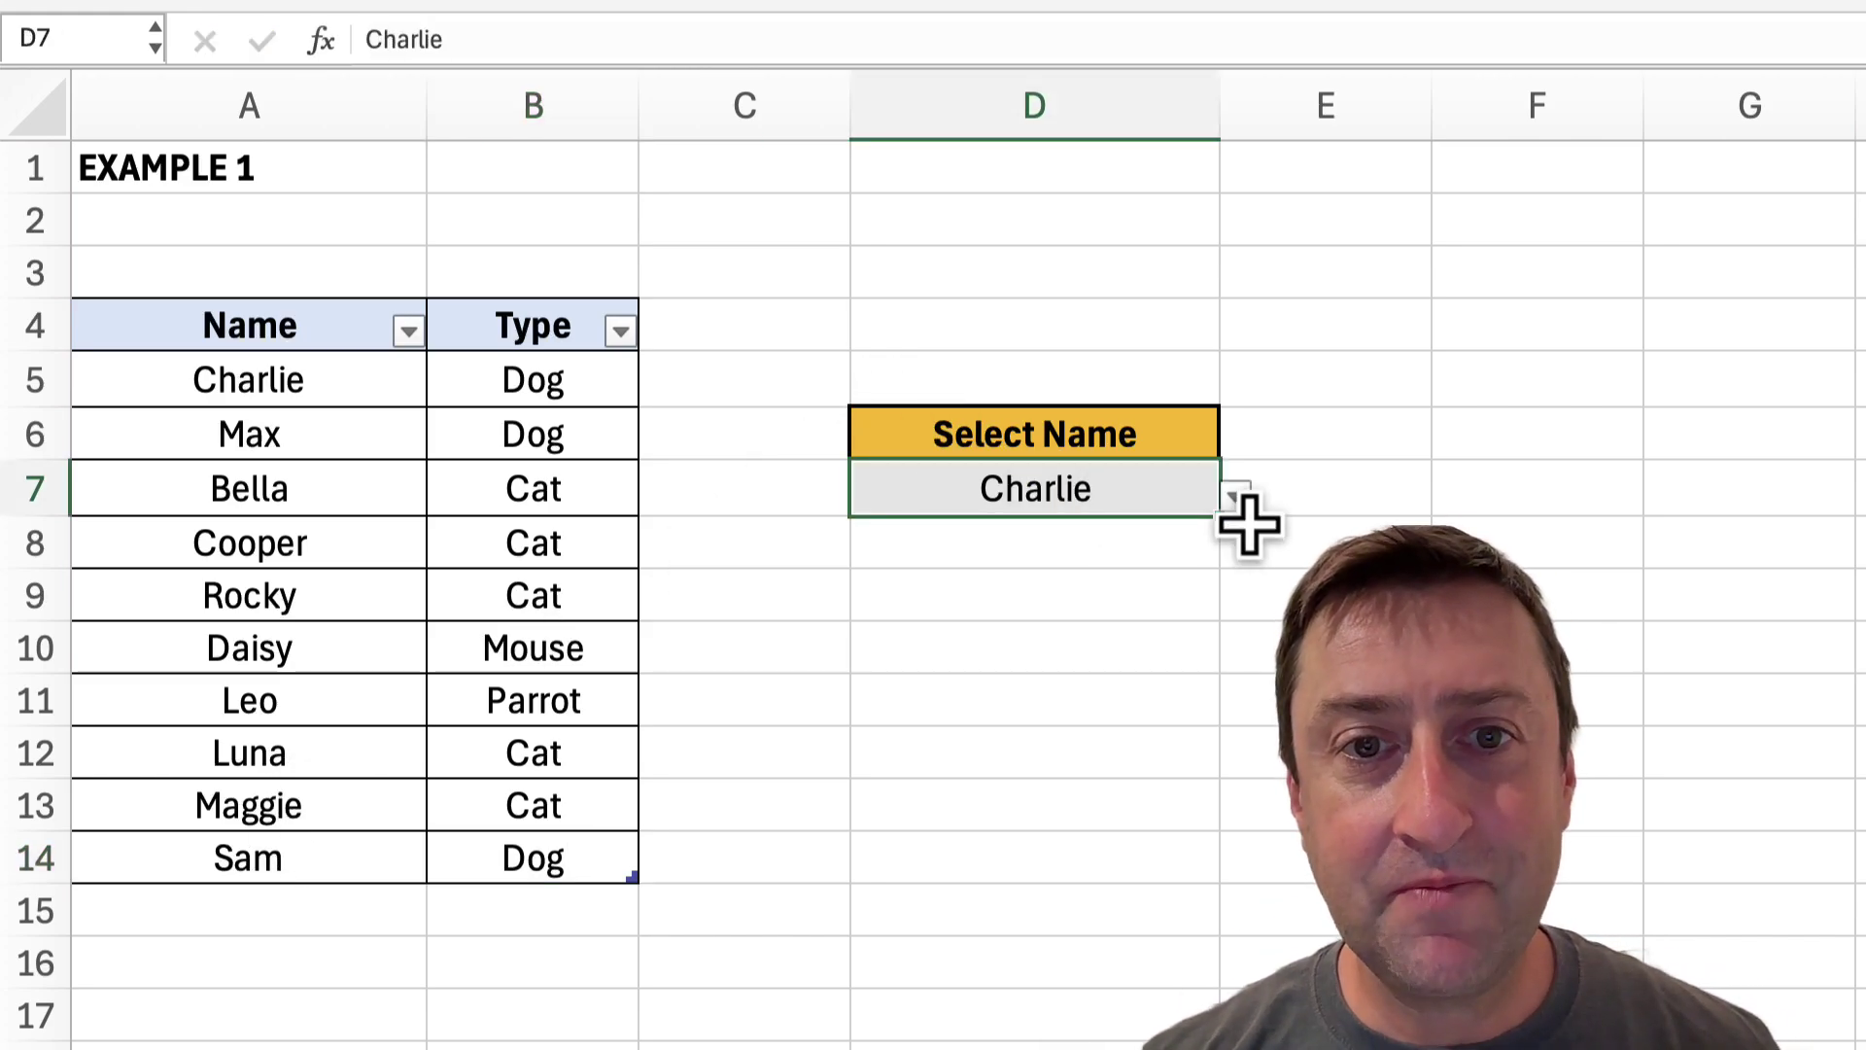
click(1235, 497)
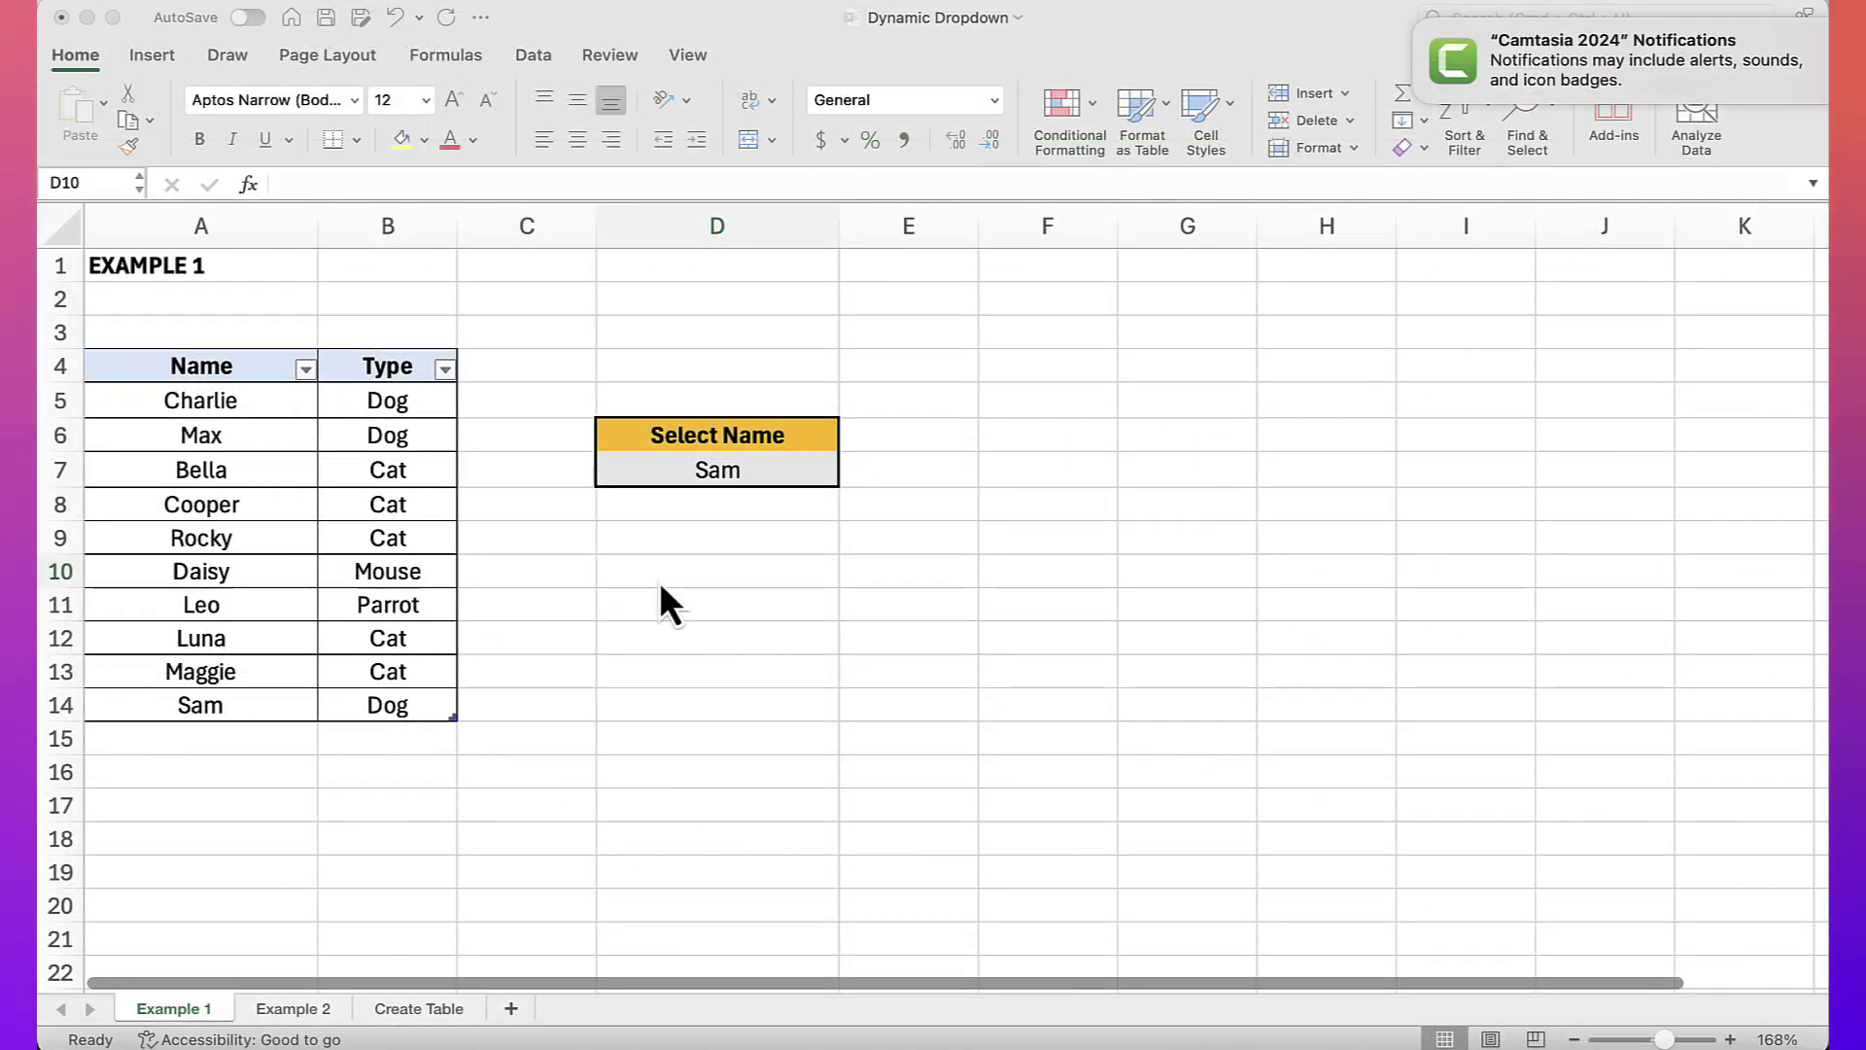
click(659, 580)
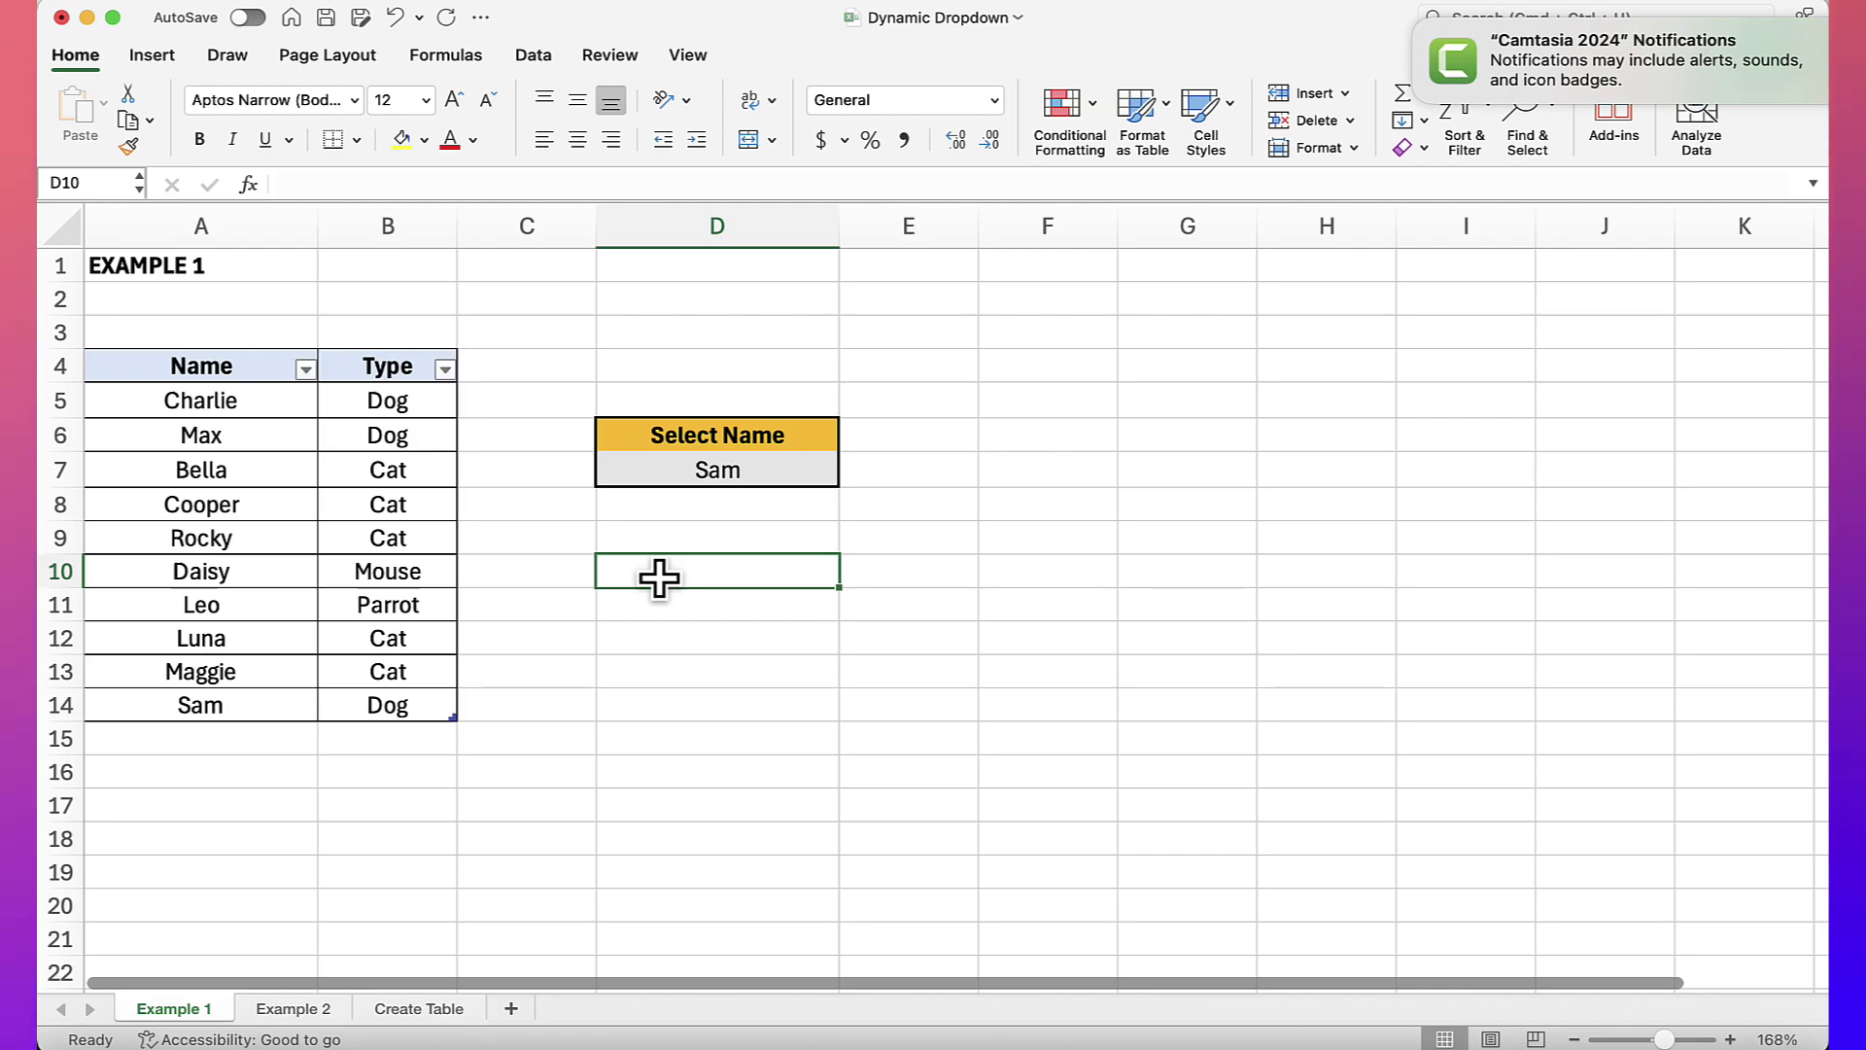
- Enter the cell address A1 as plain text in cell D10
click(231, 268)
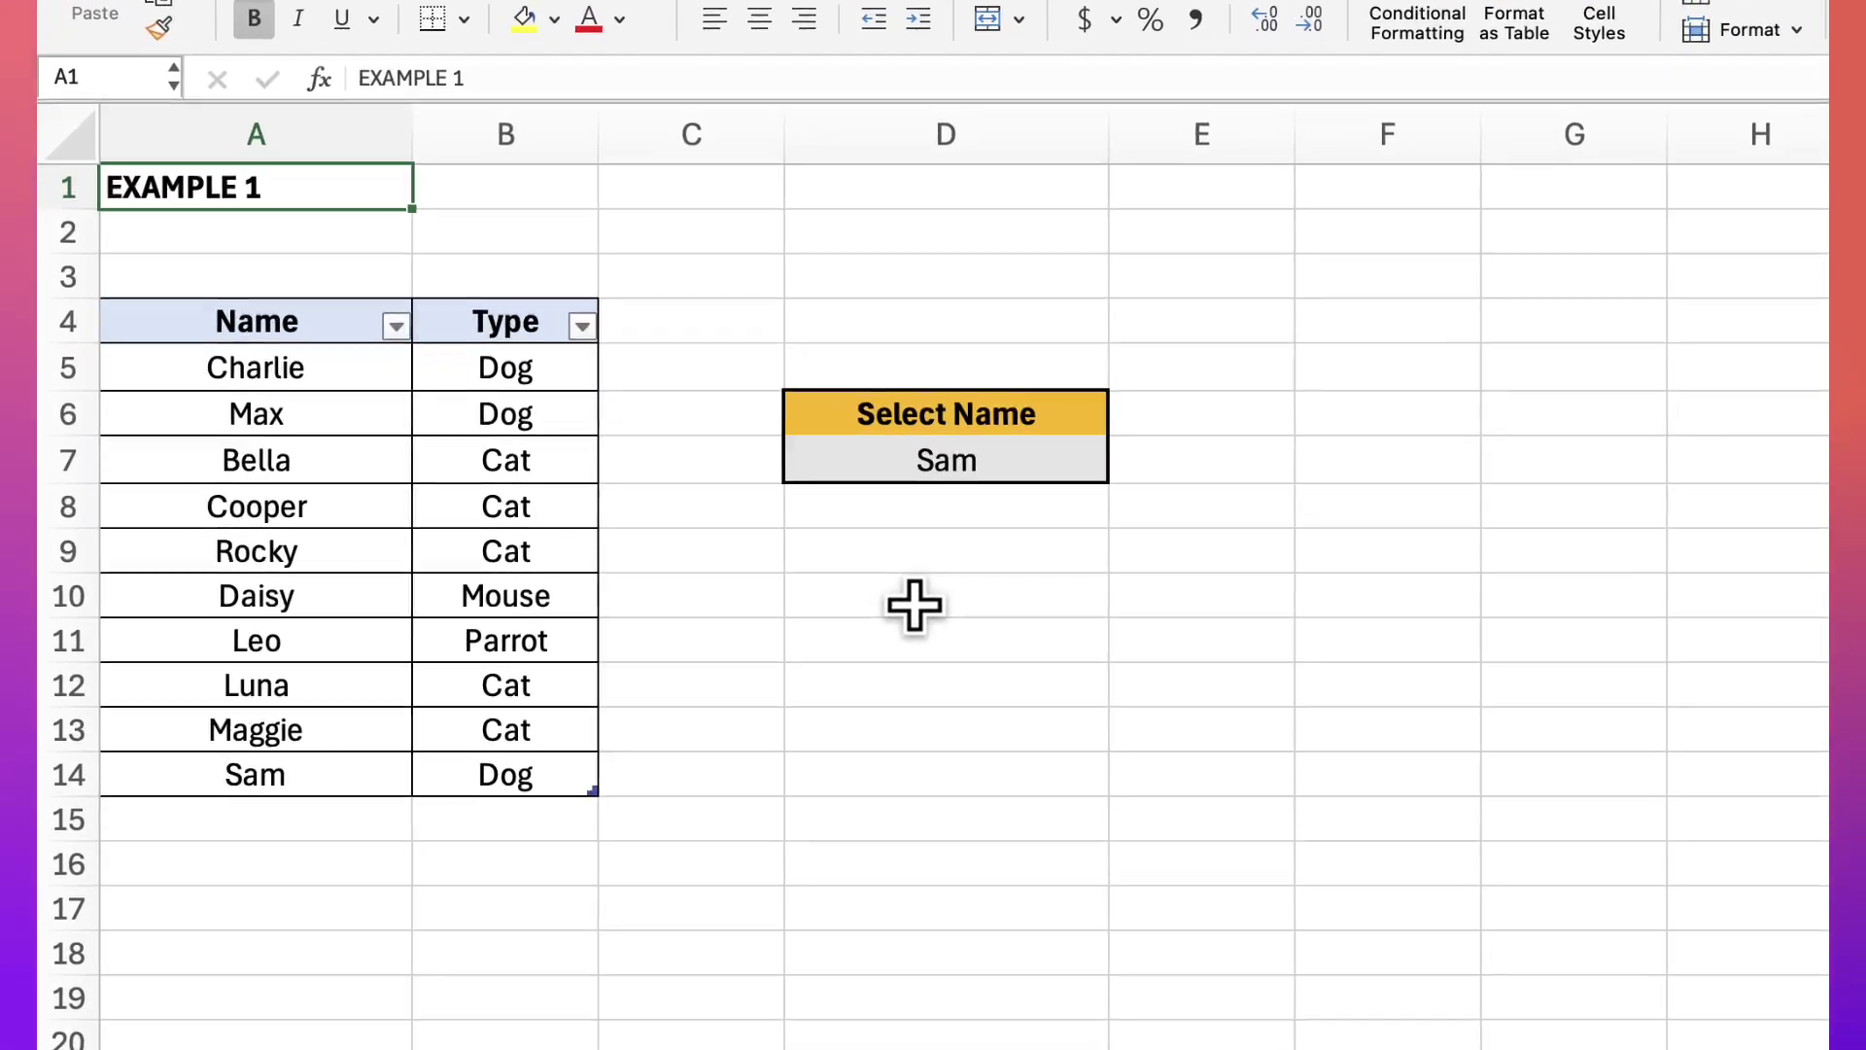
click(754, 584)
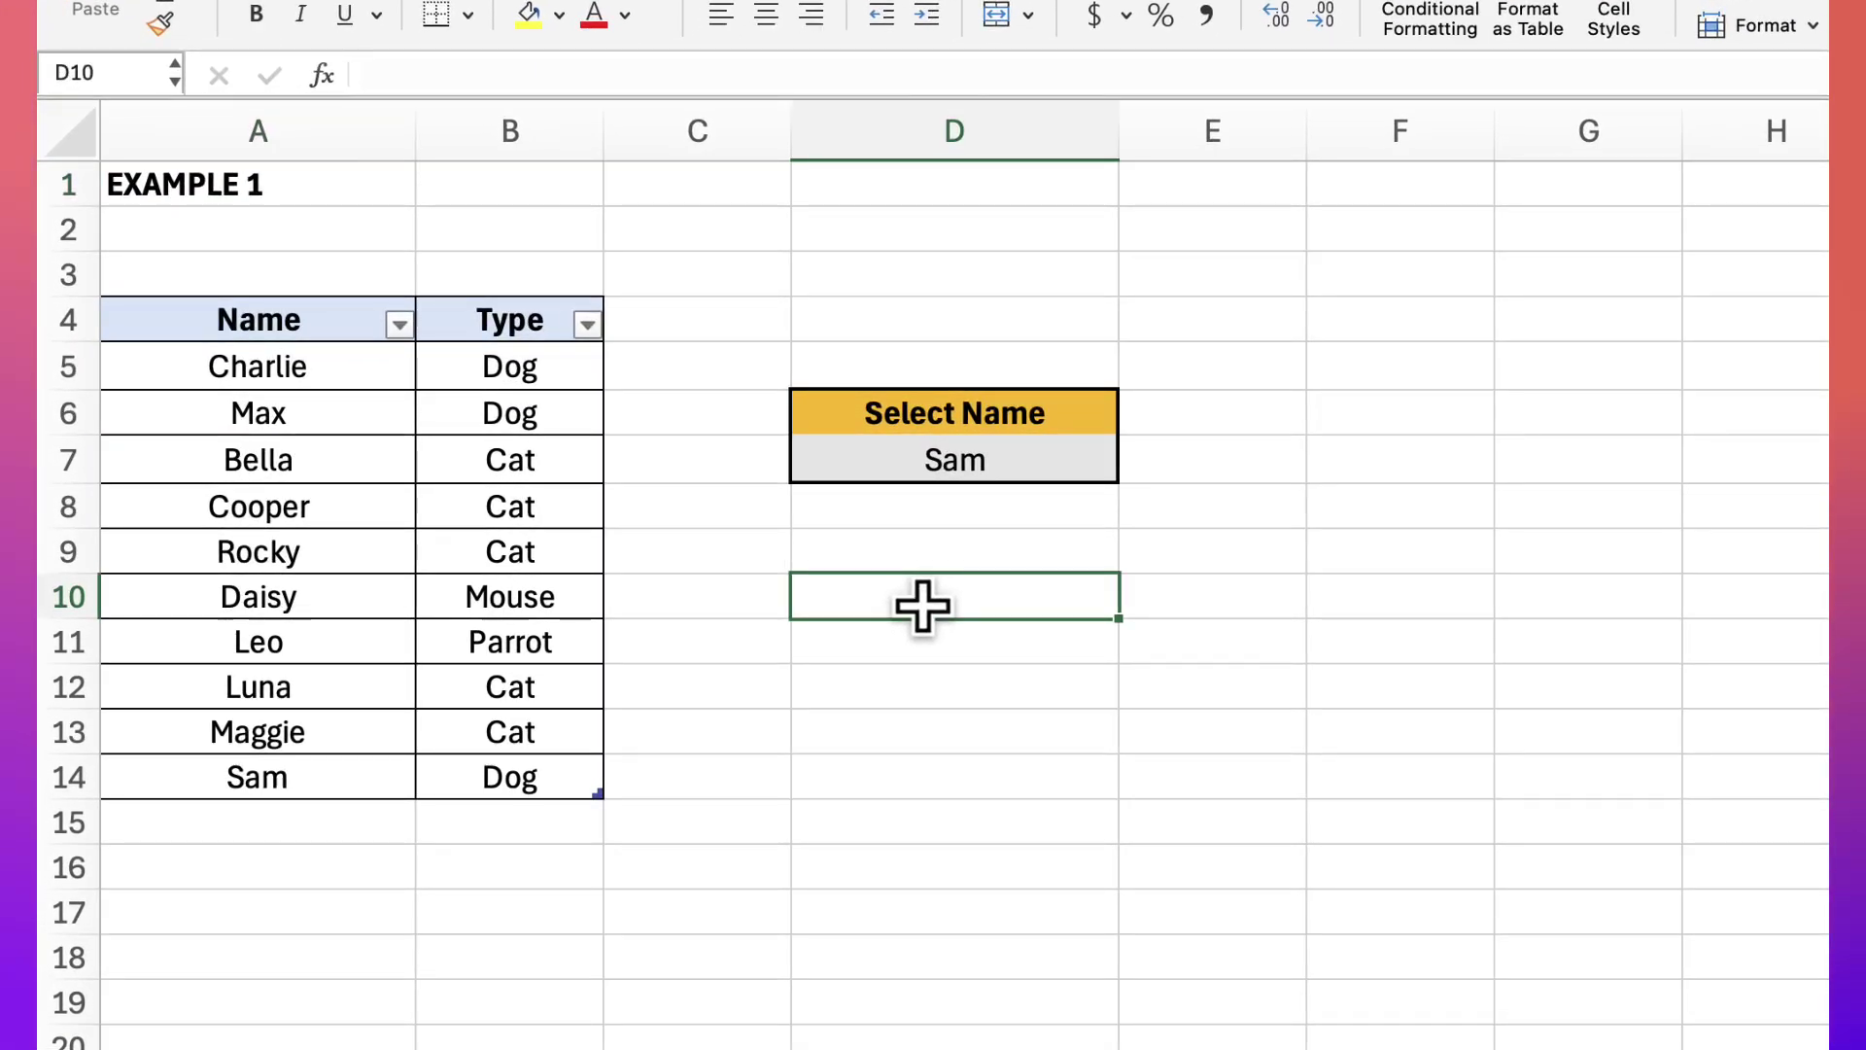
text(A1)
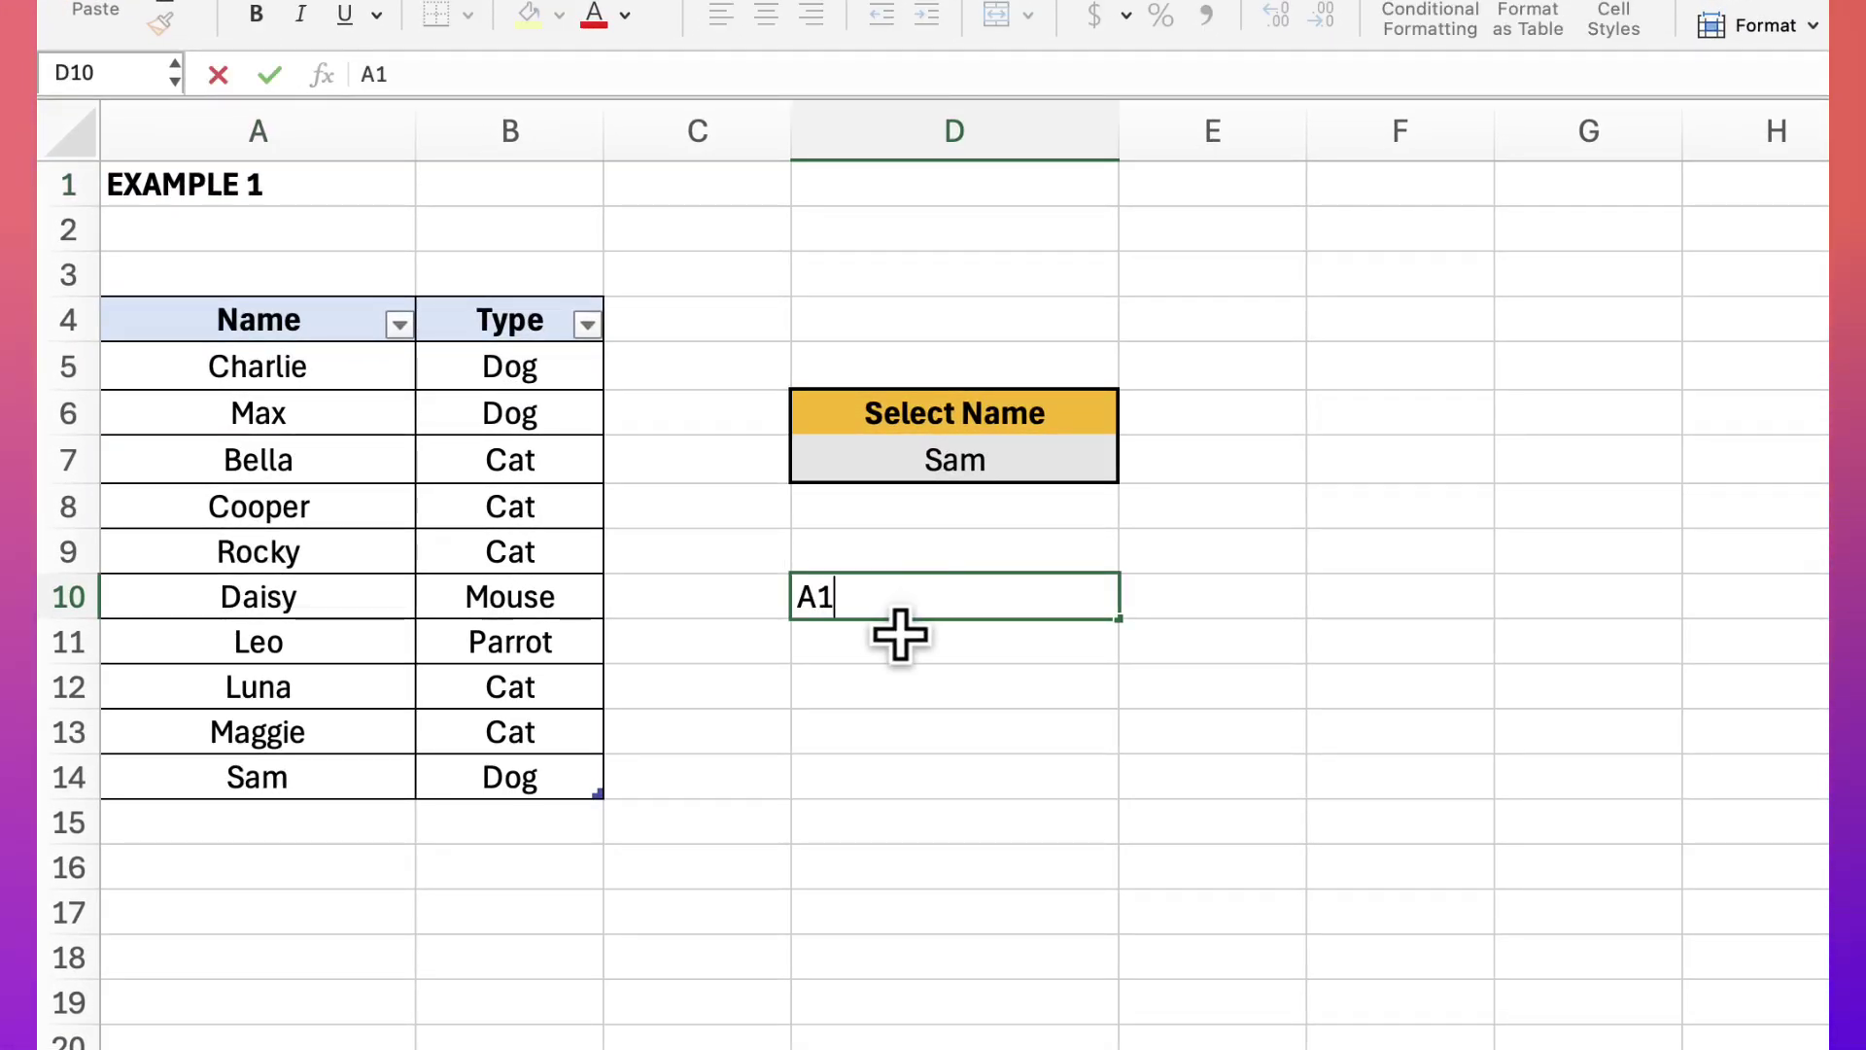
key(Return)
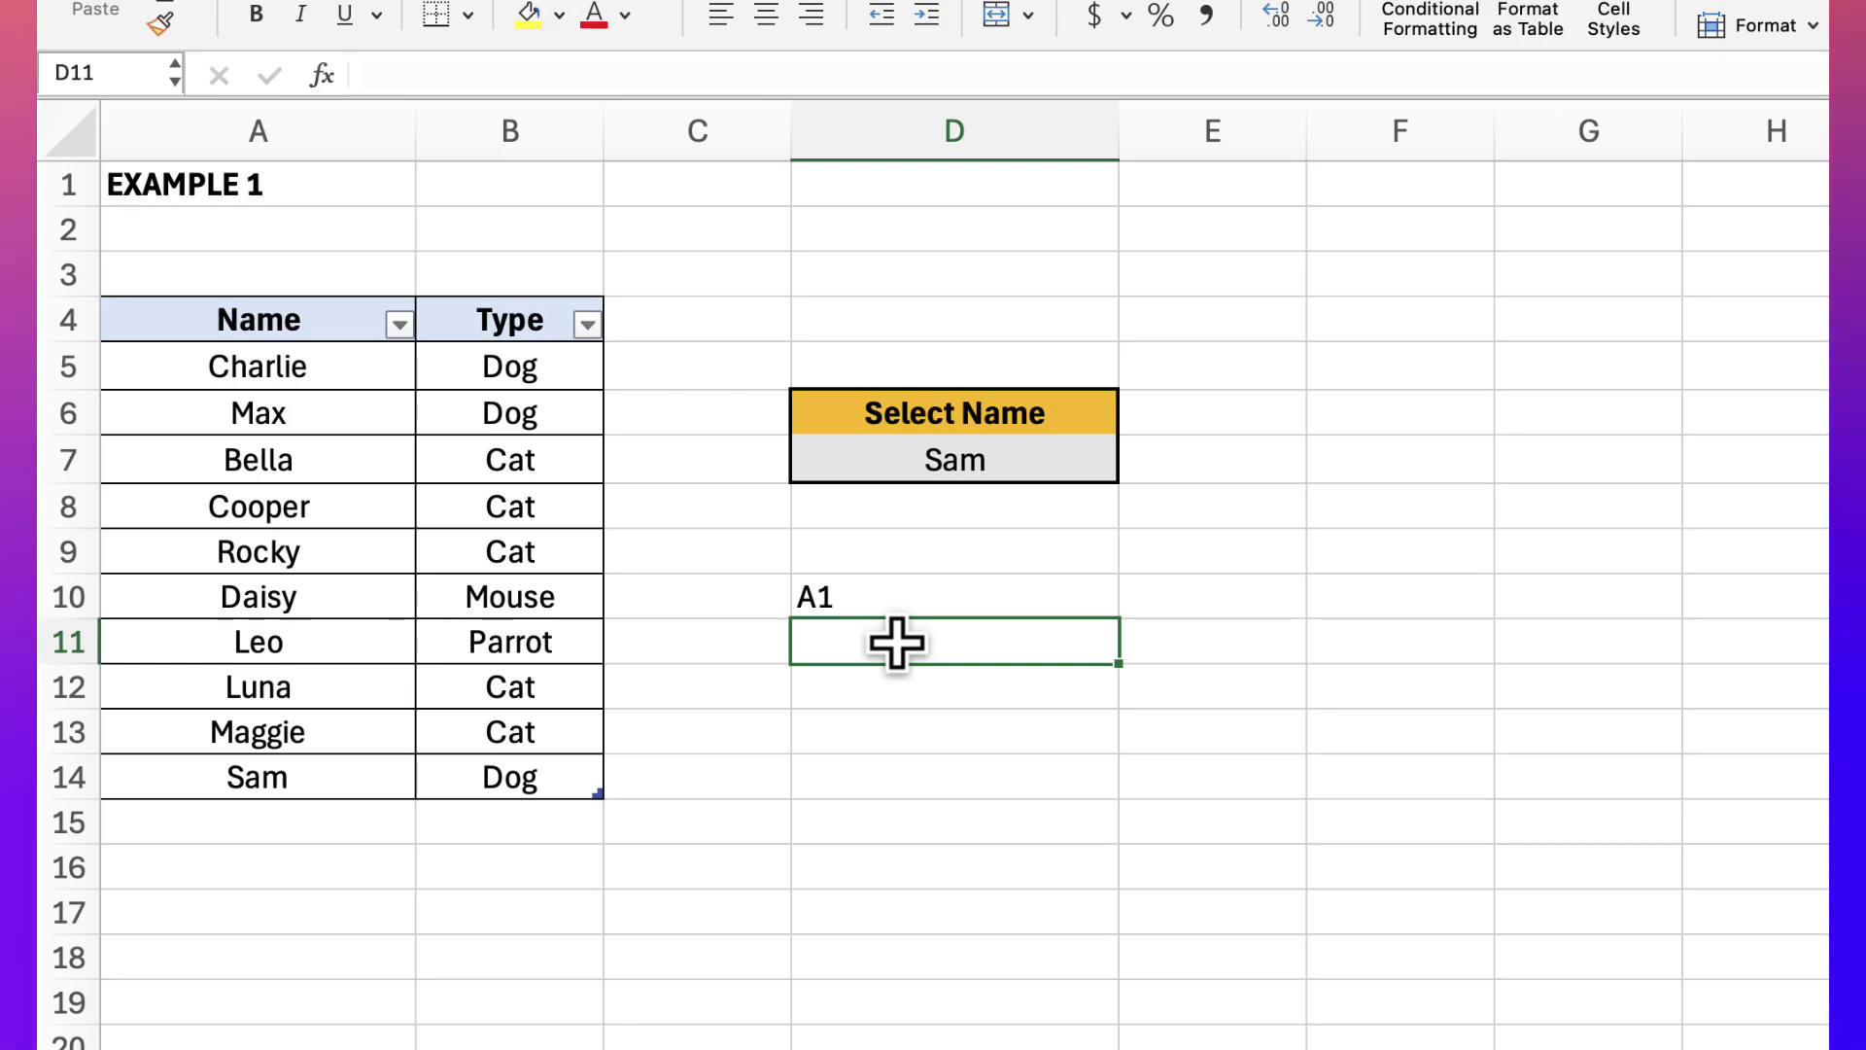
- Enter the formula =INDIRECT(D10) in cell D11
text(=indirect()
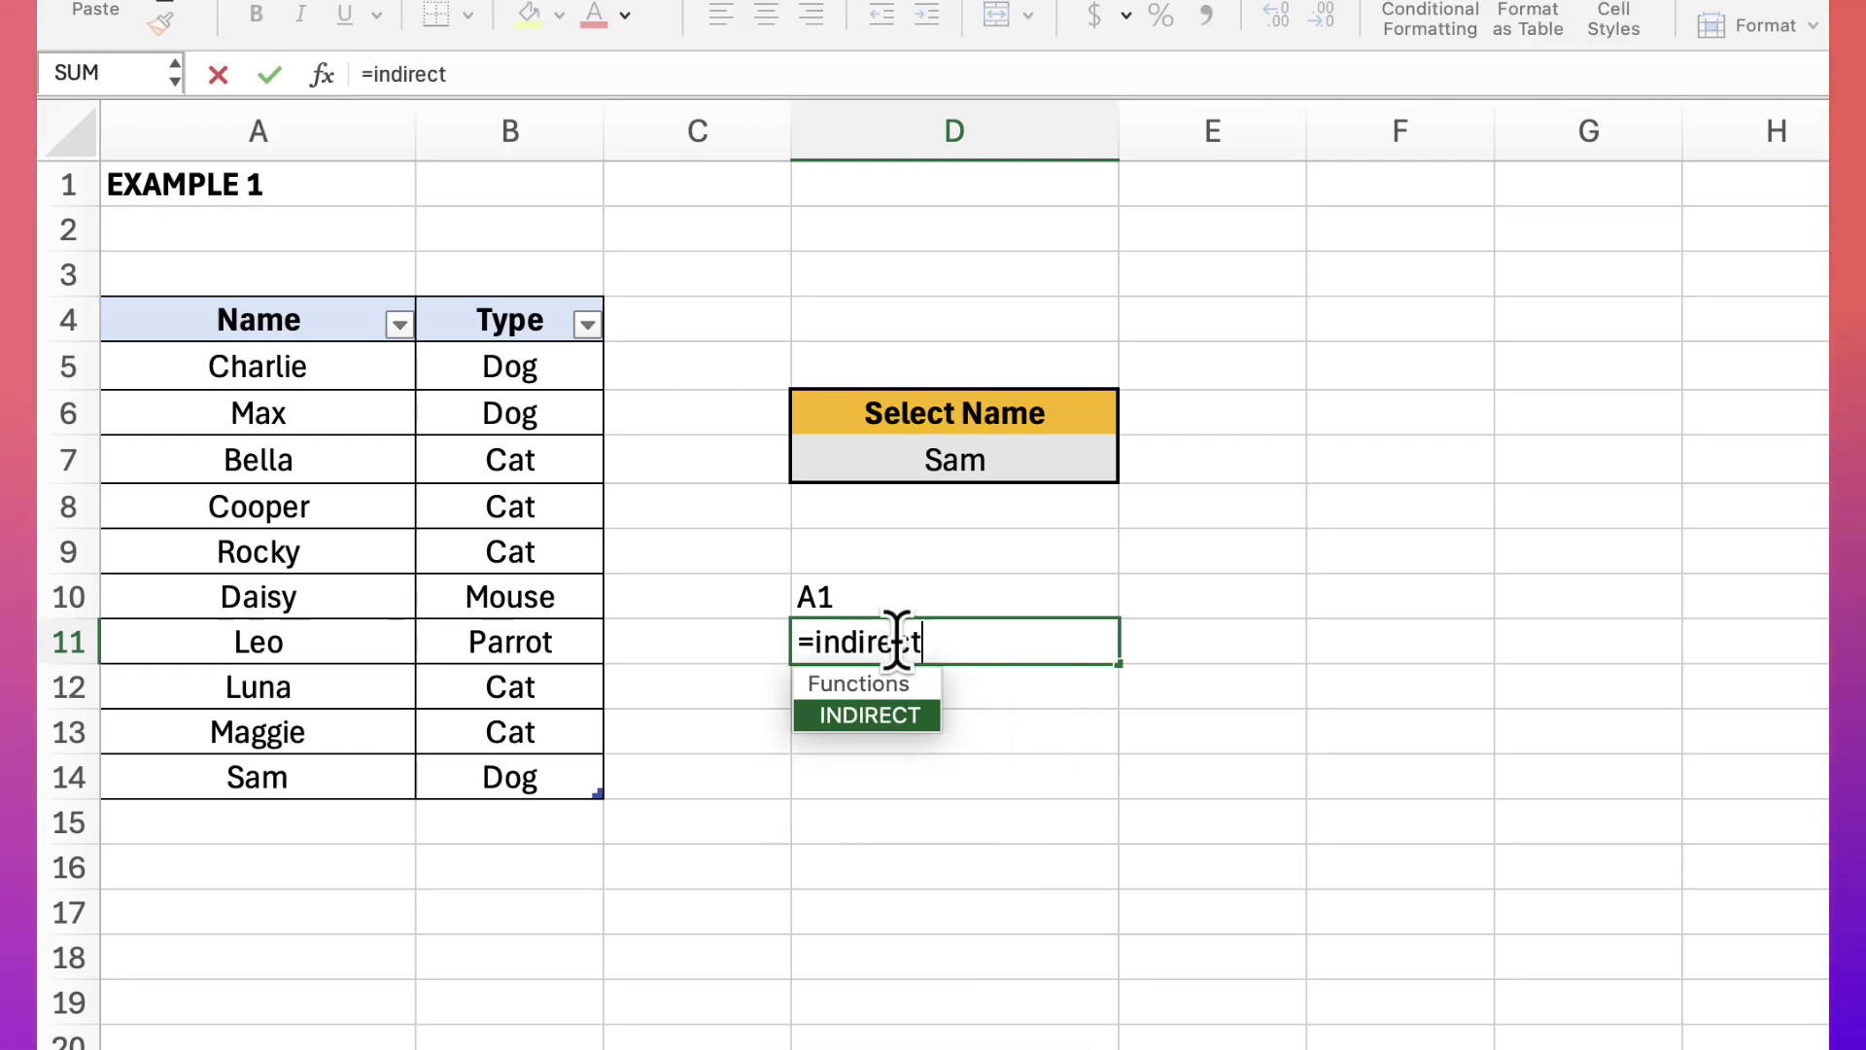
click(863, 609)
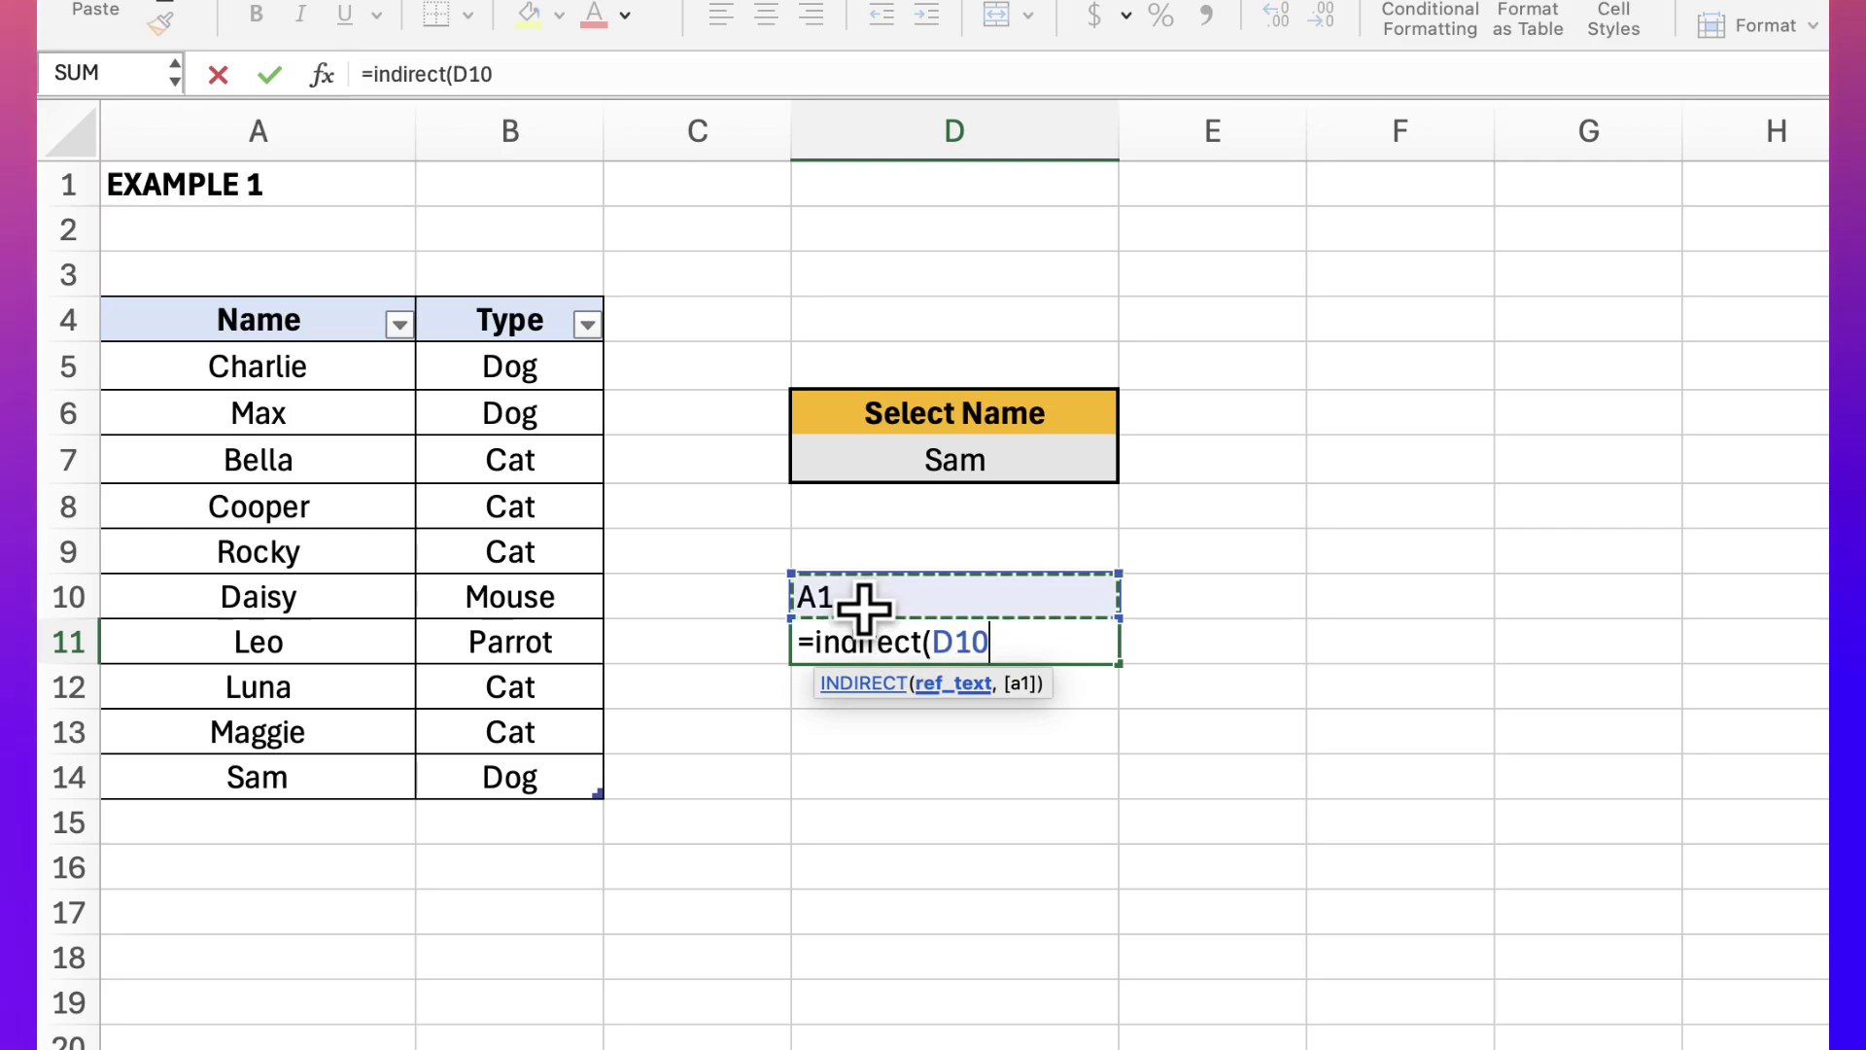
text())
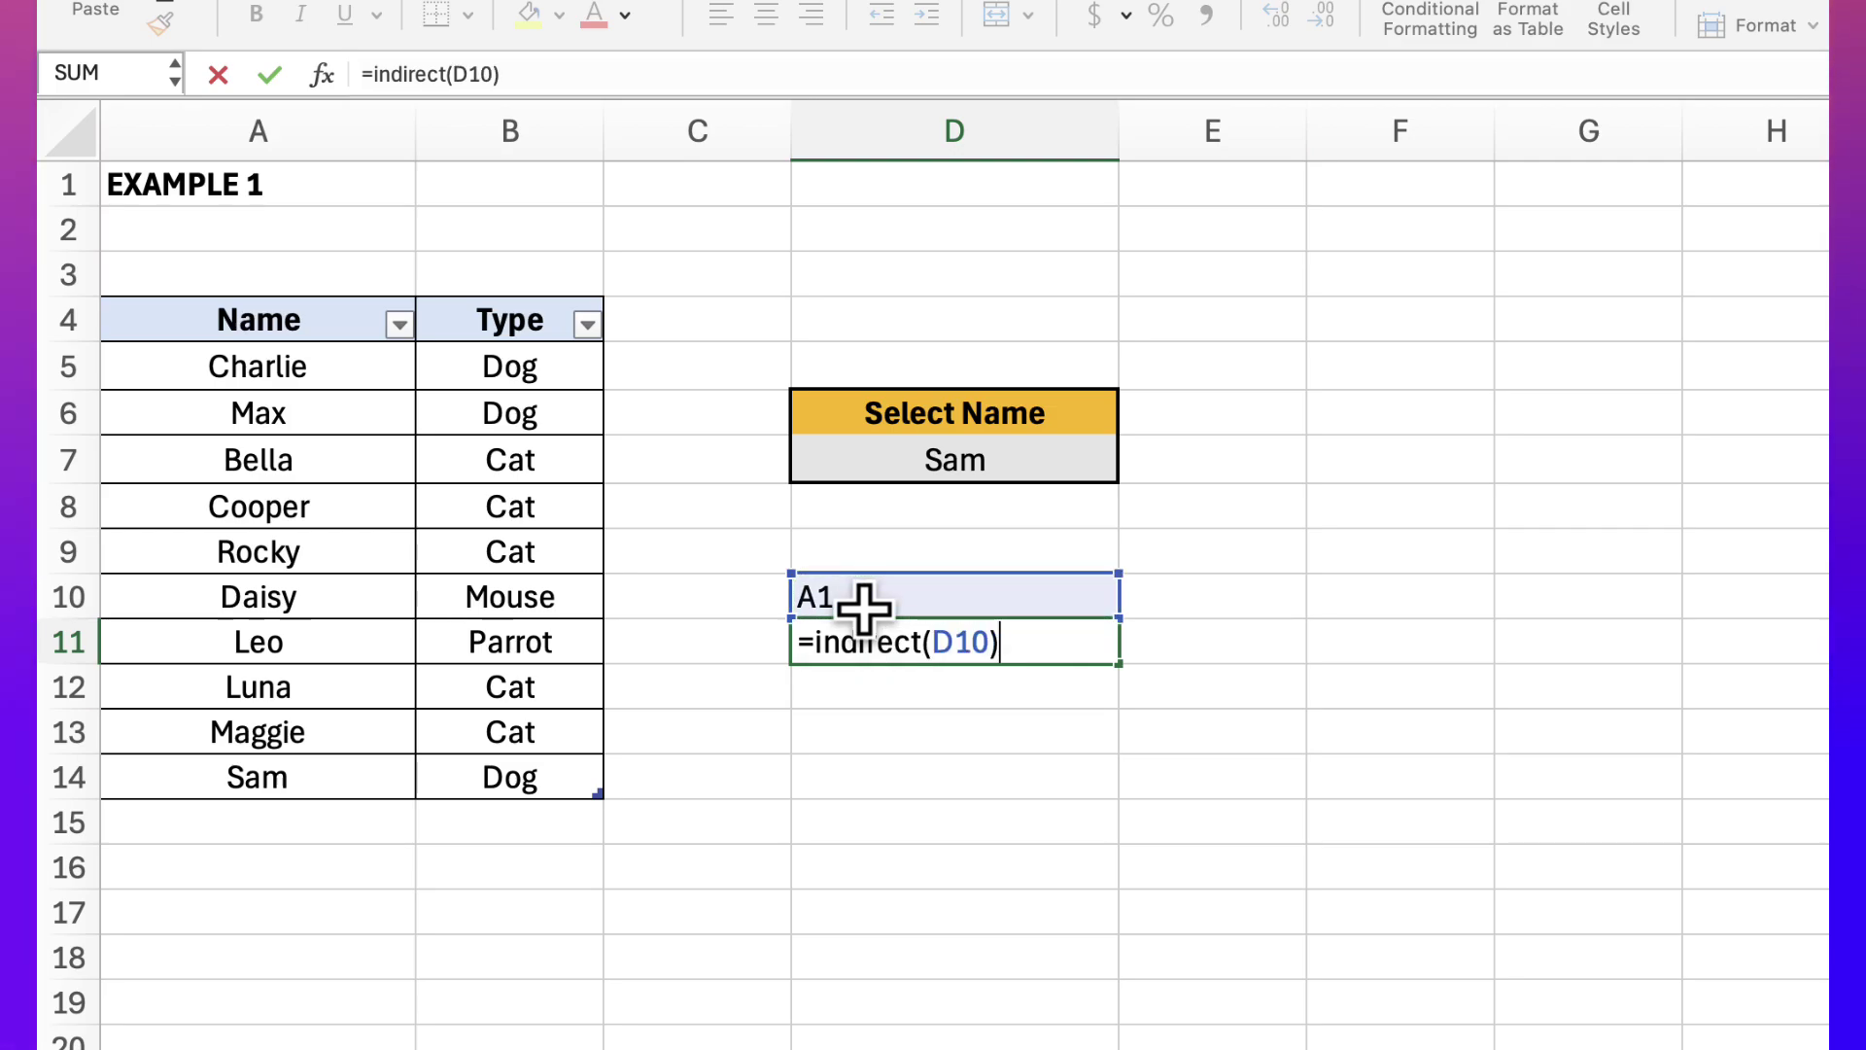
key(Return)
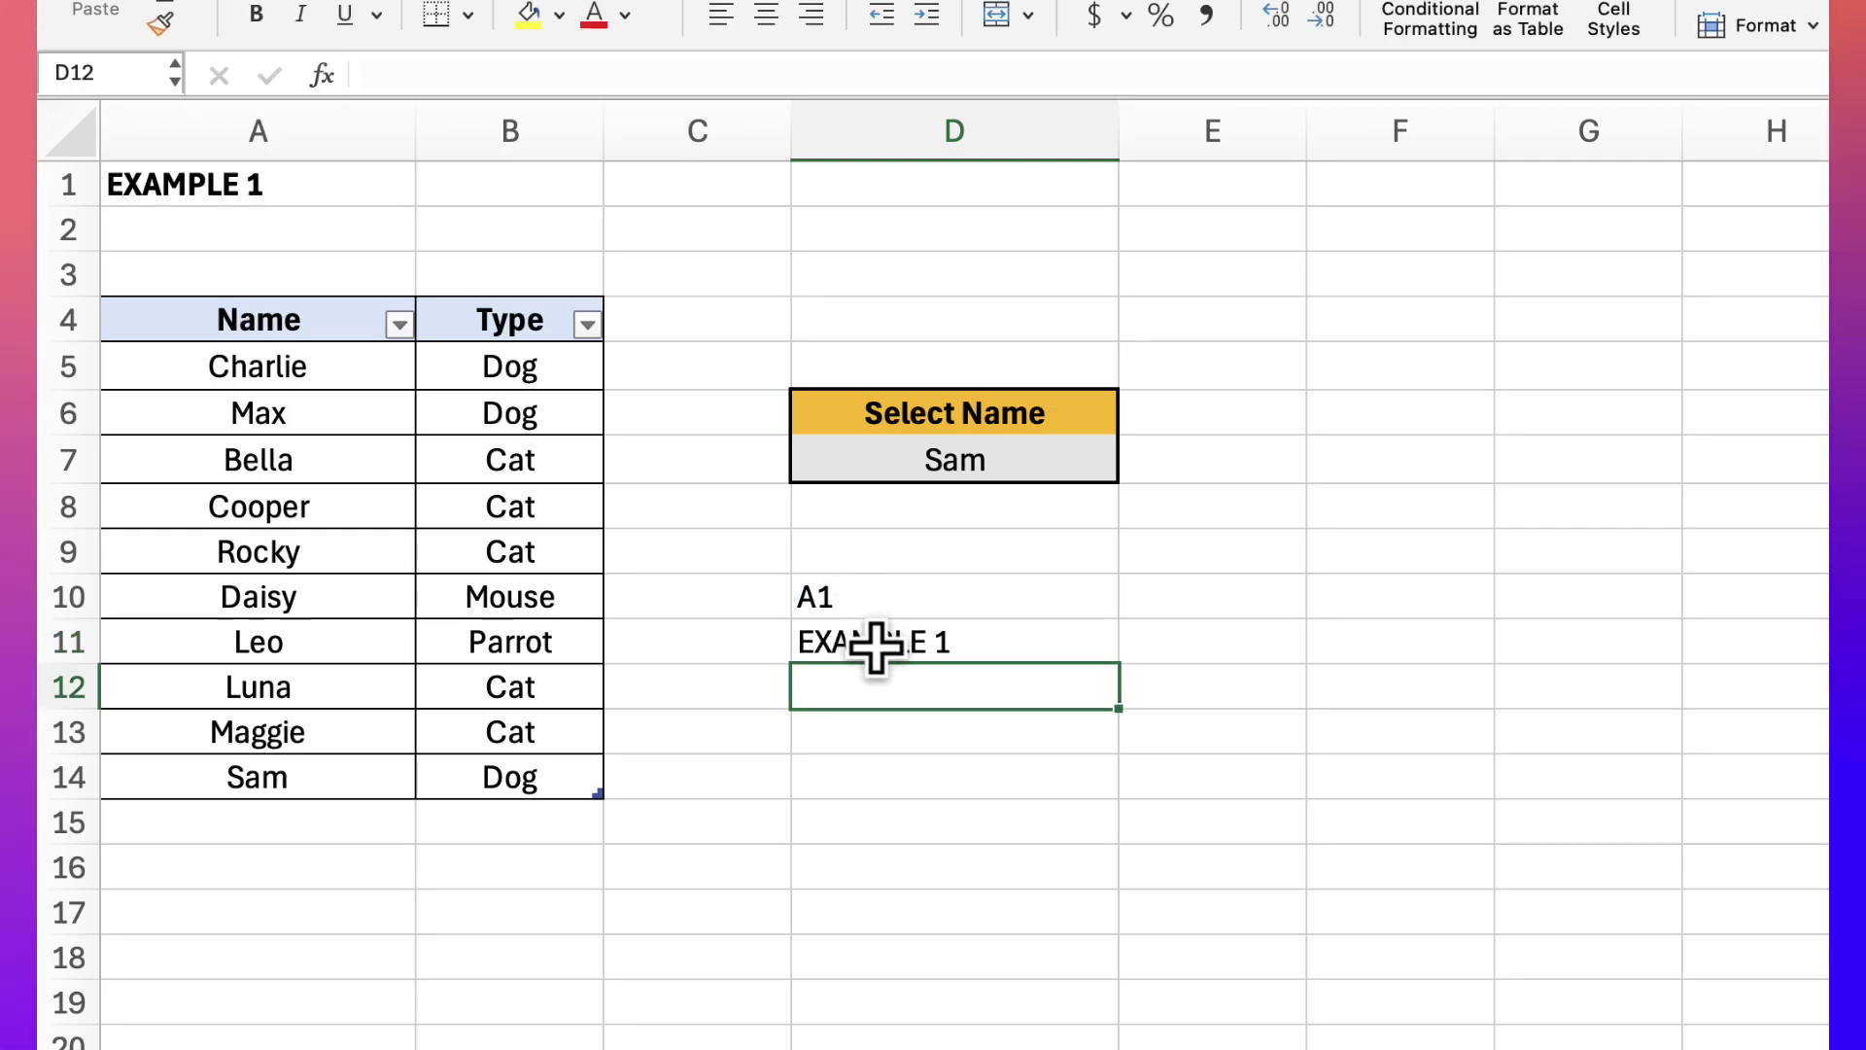
- Clear cell D11 and enter the formula =INDIRECT("Pets[Name]") there
click(875, 648)
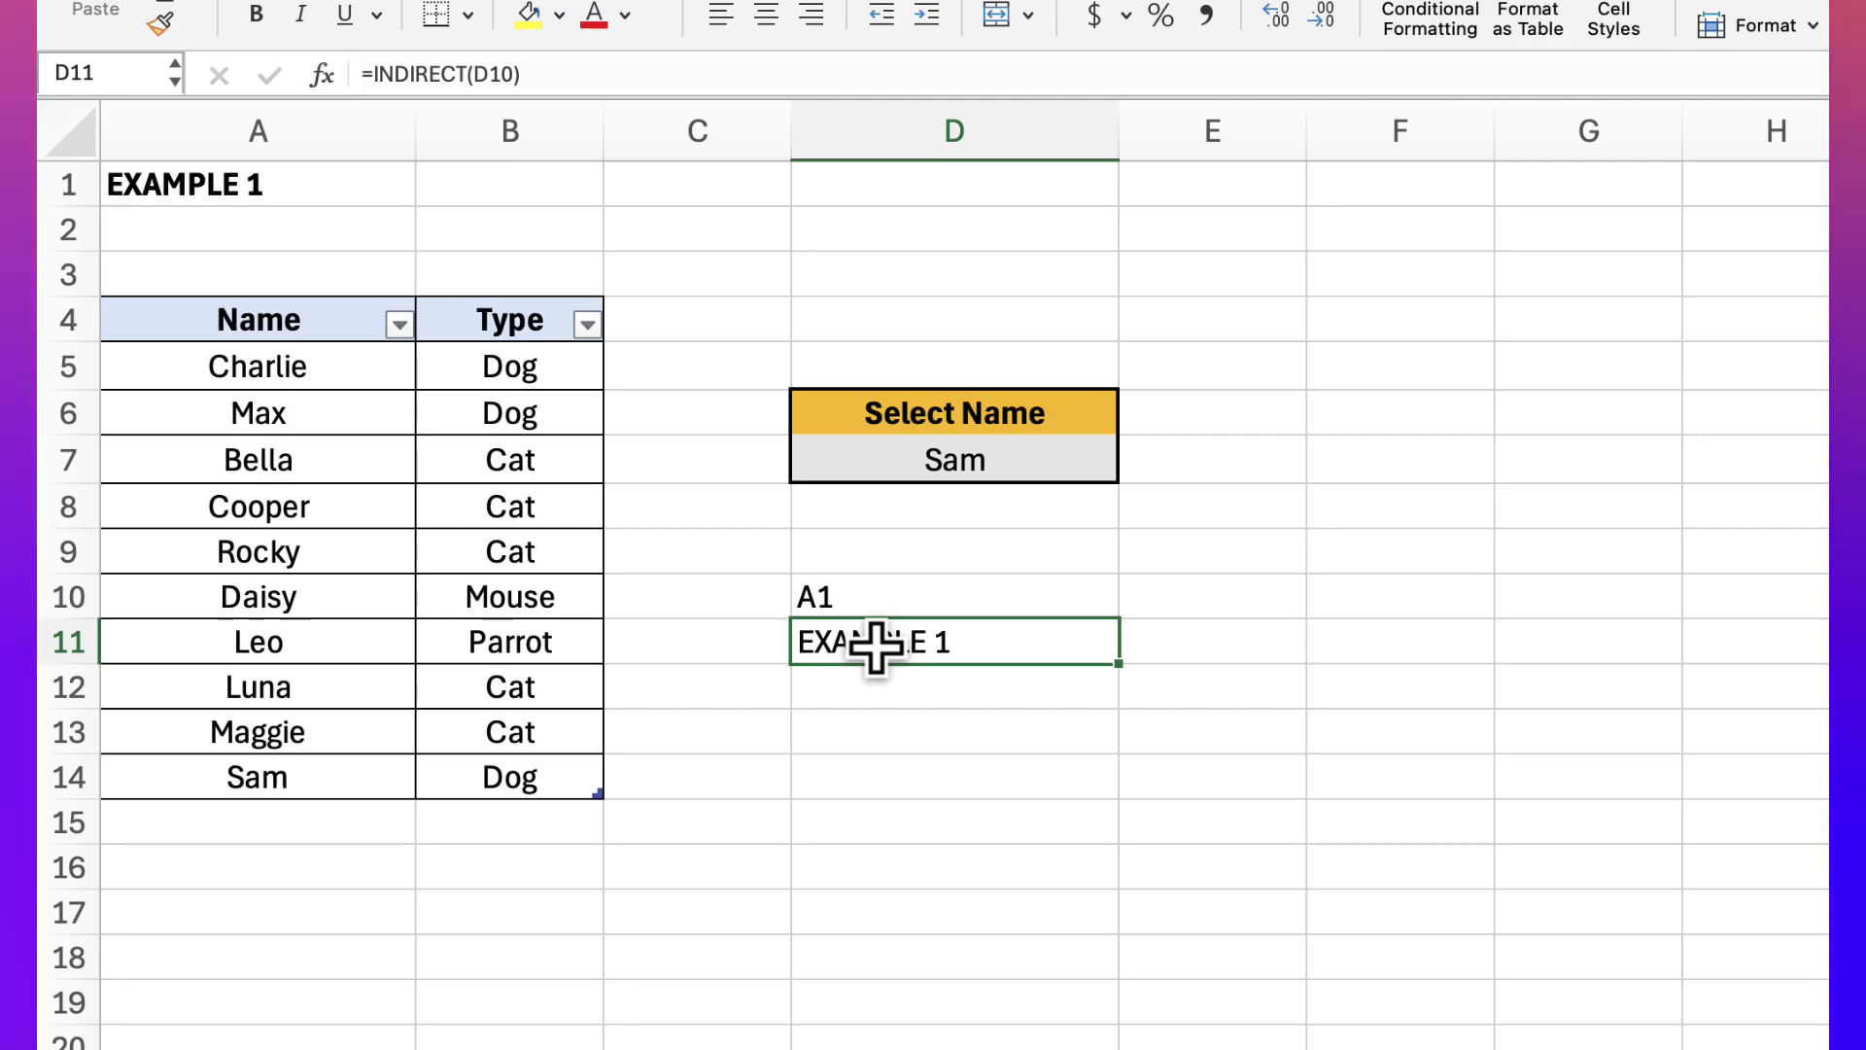
key(Delete)
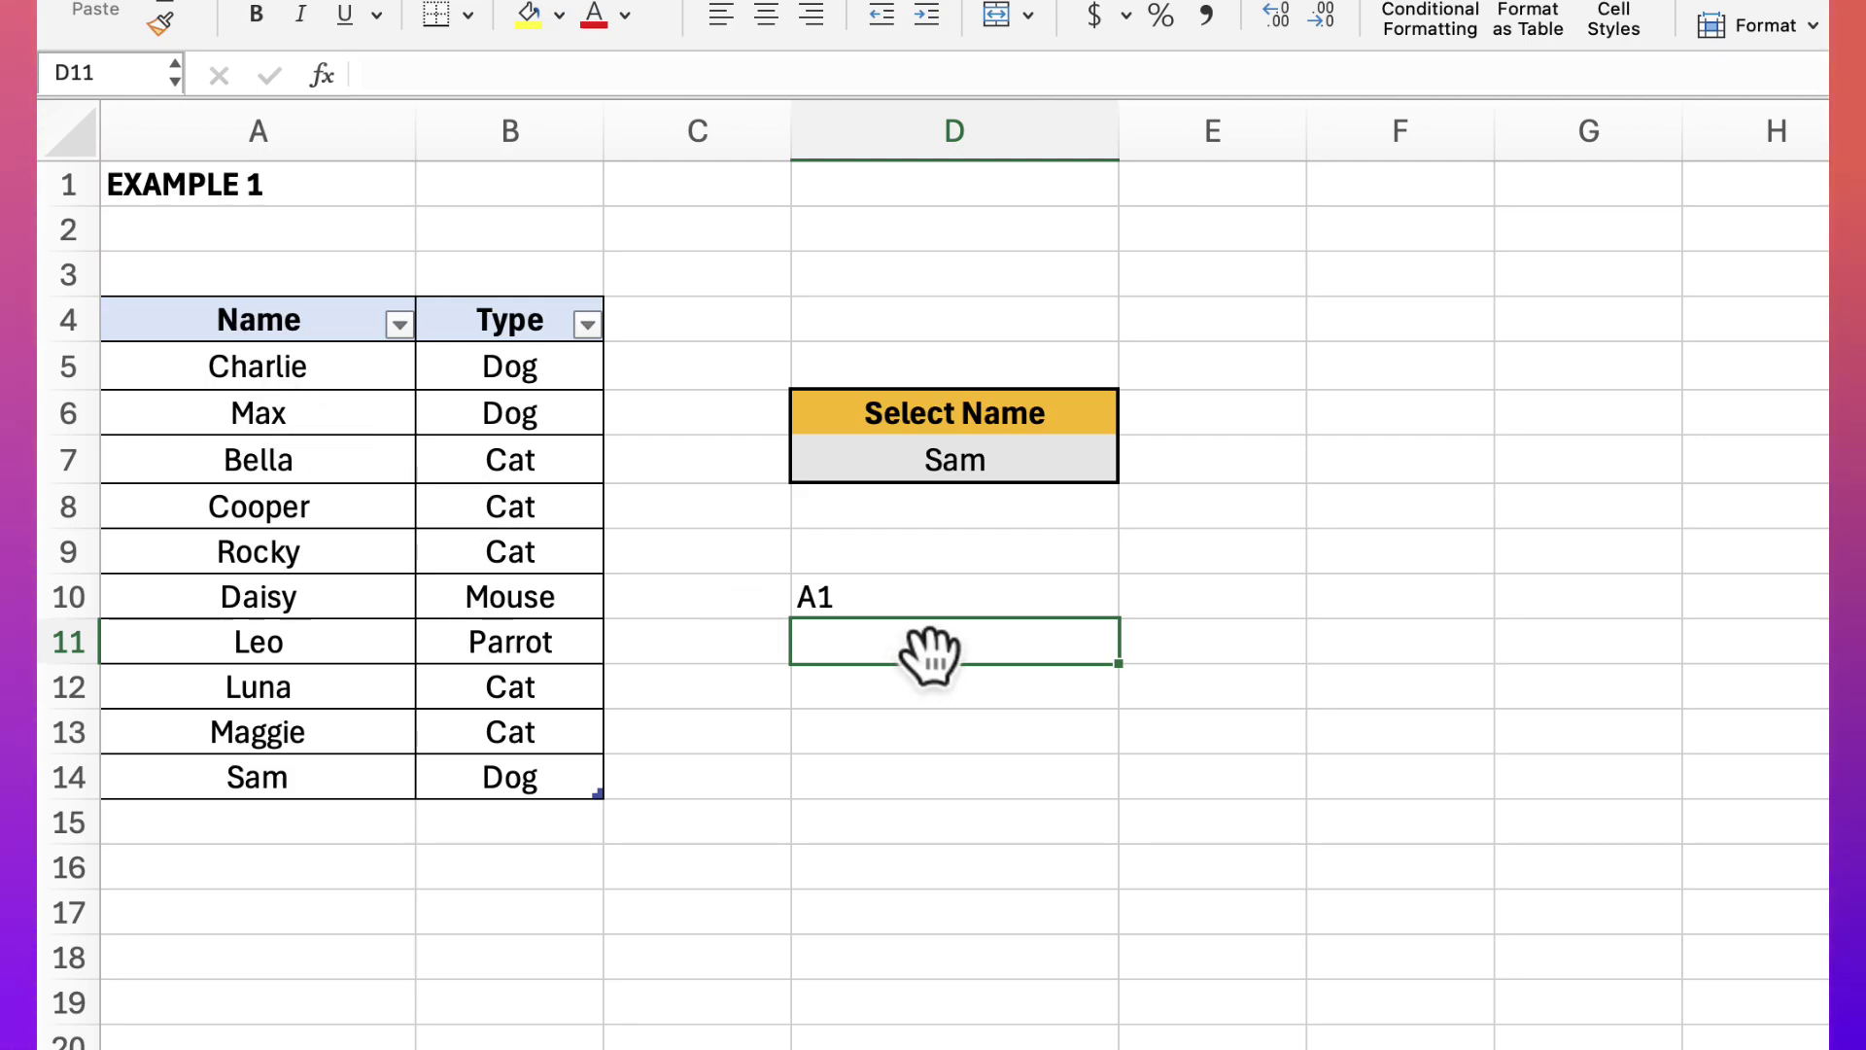
text(=in)
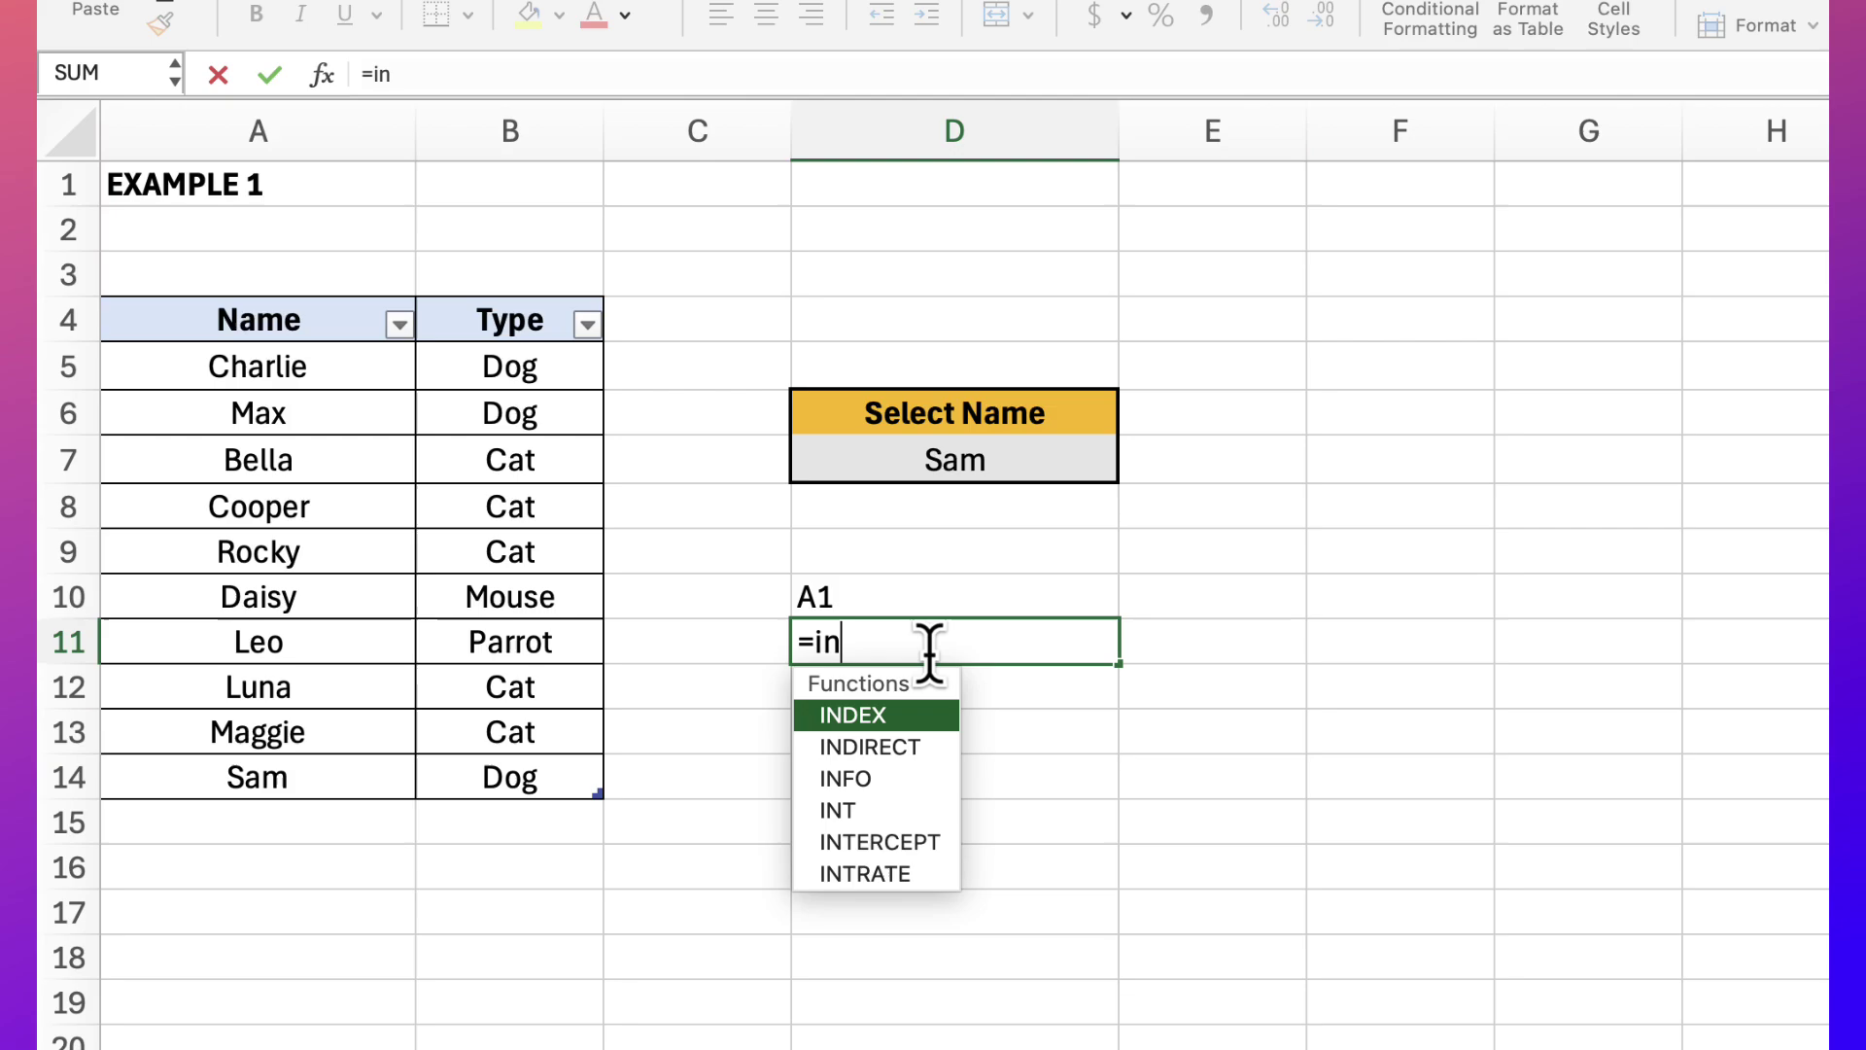
text(direct()
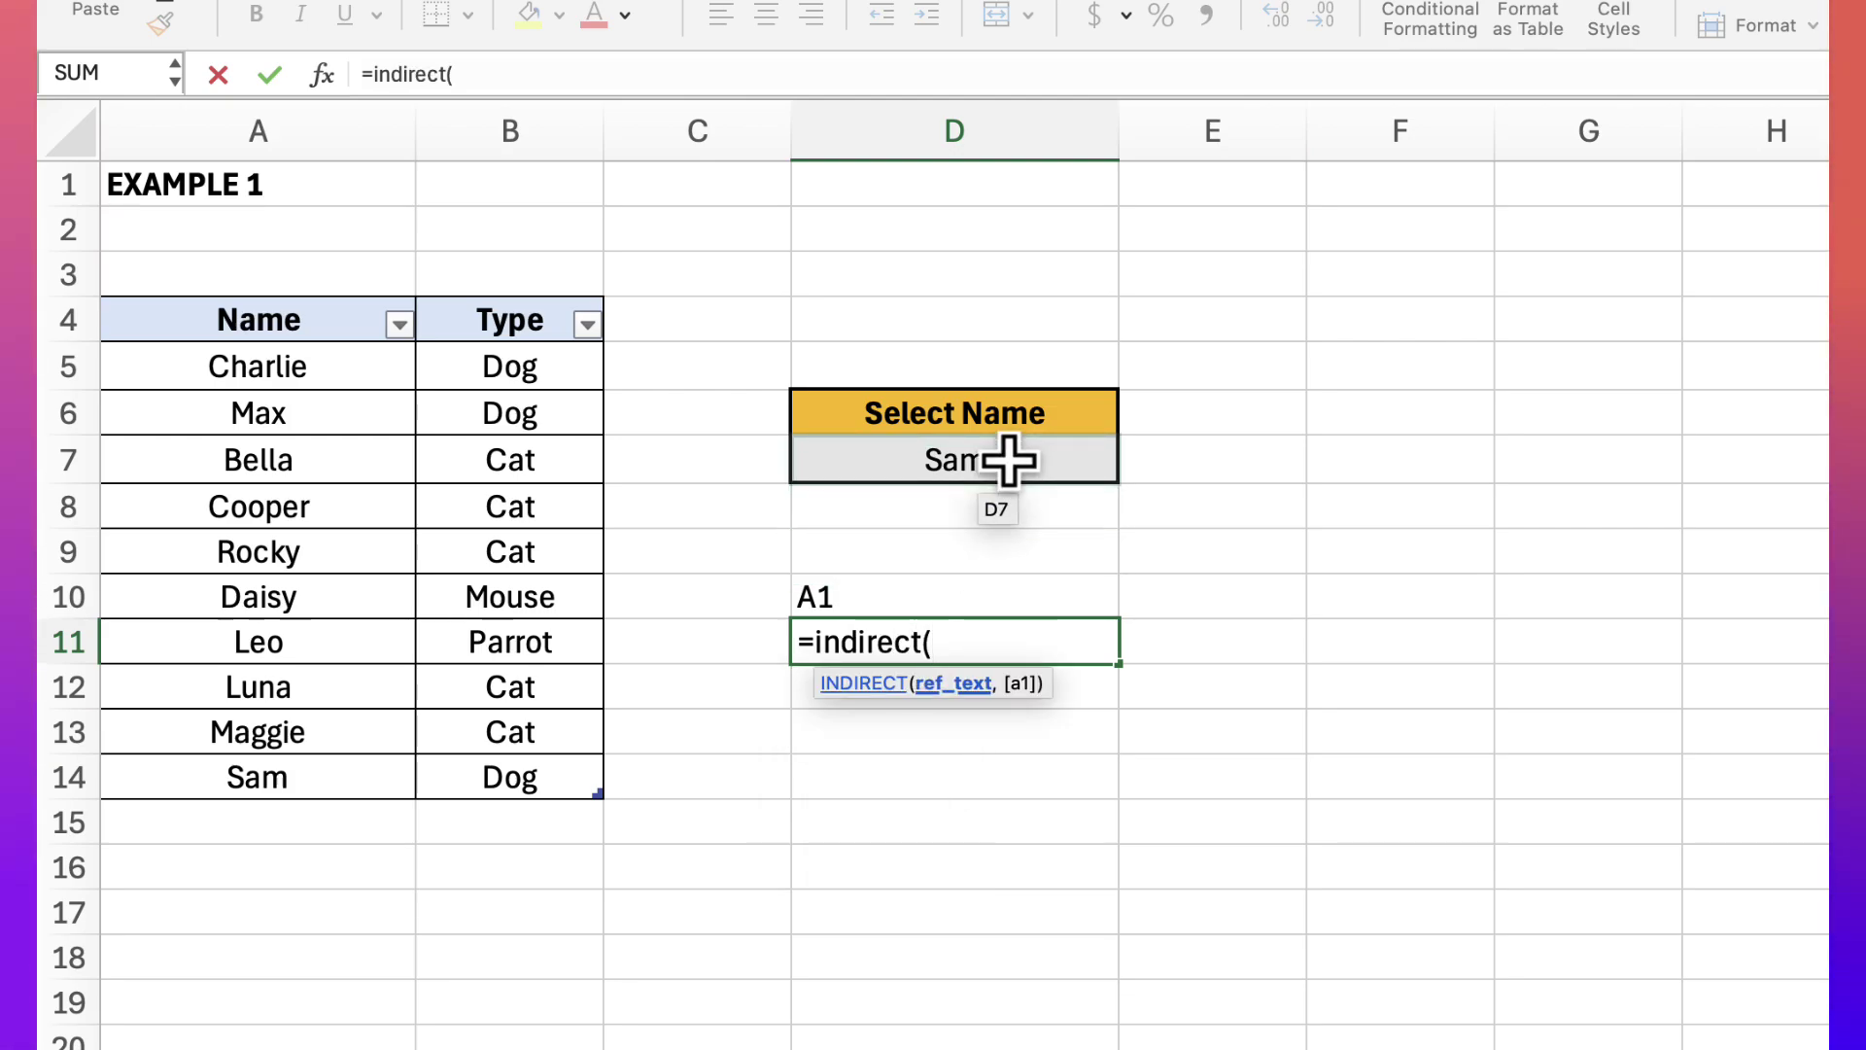
text(")
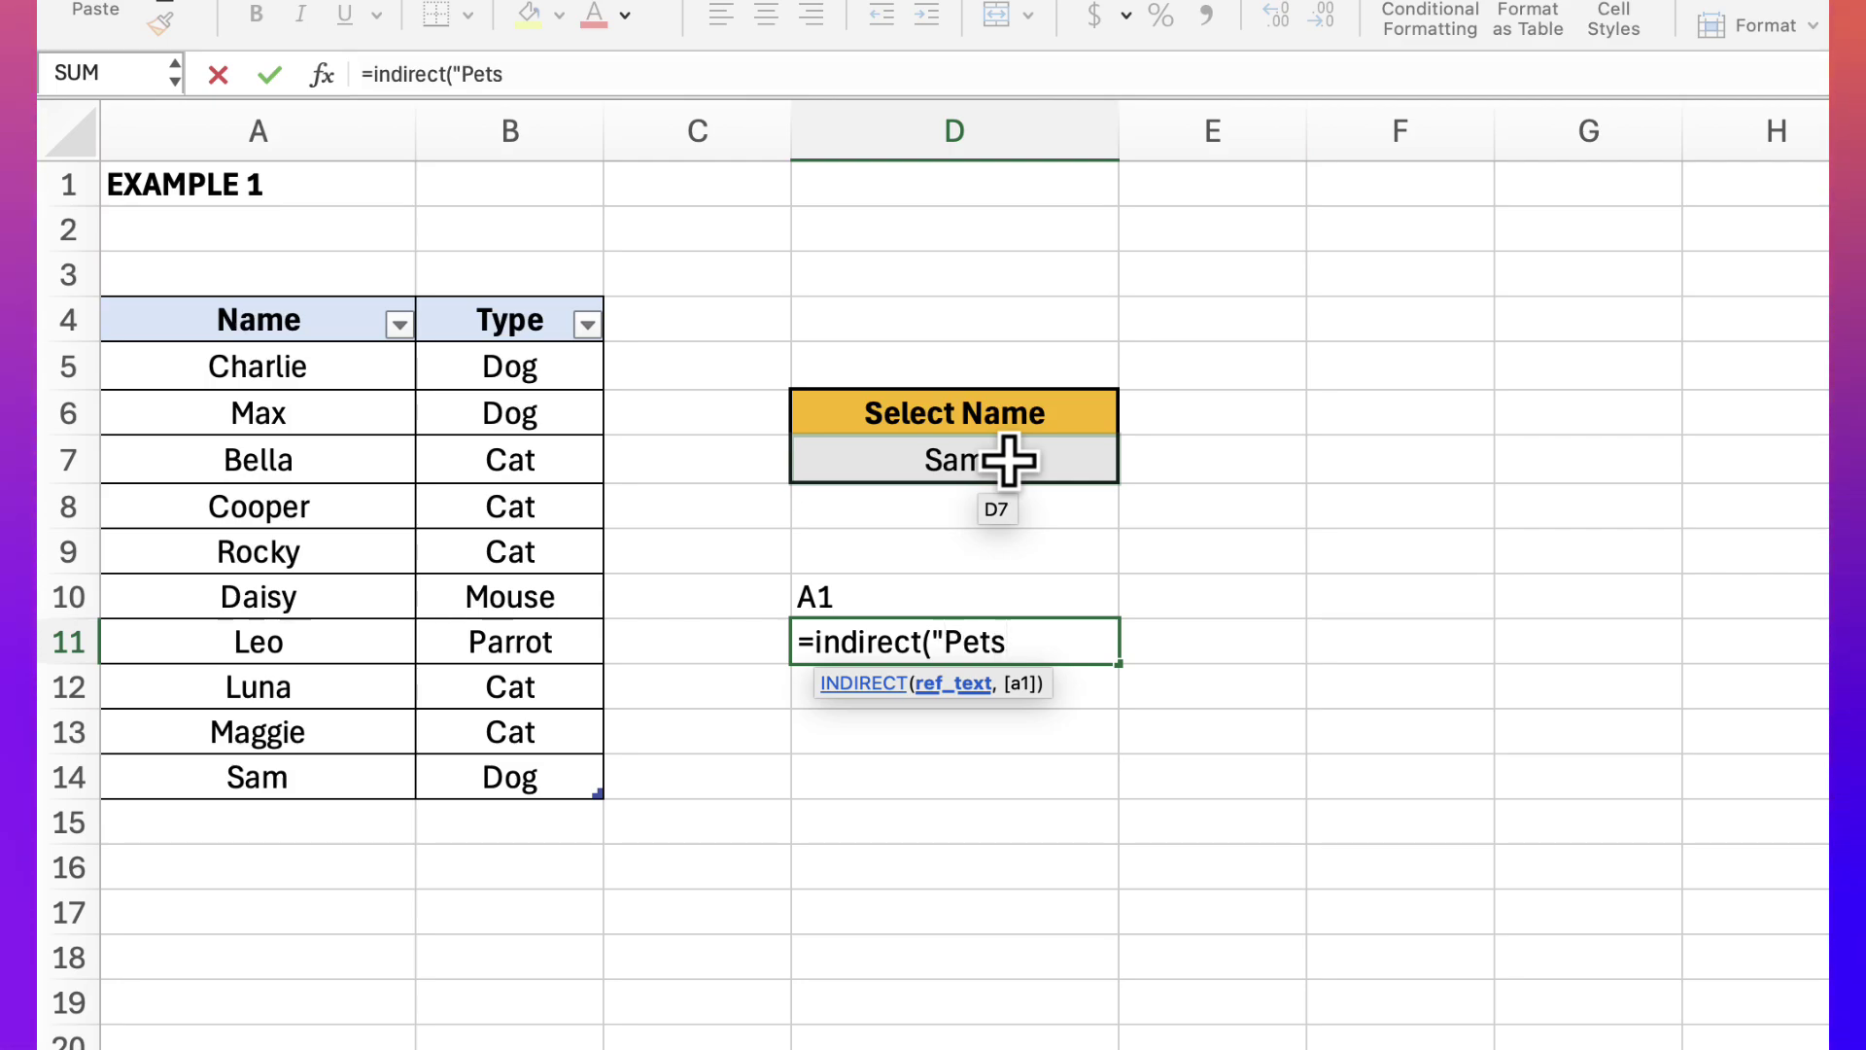
text(Pets[)
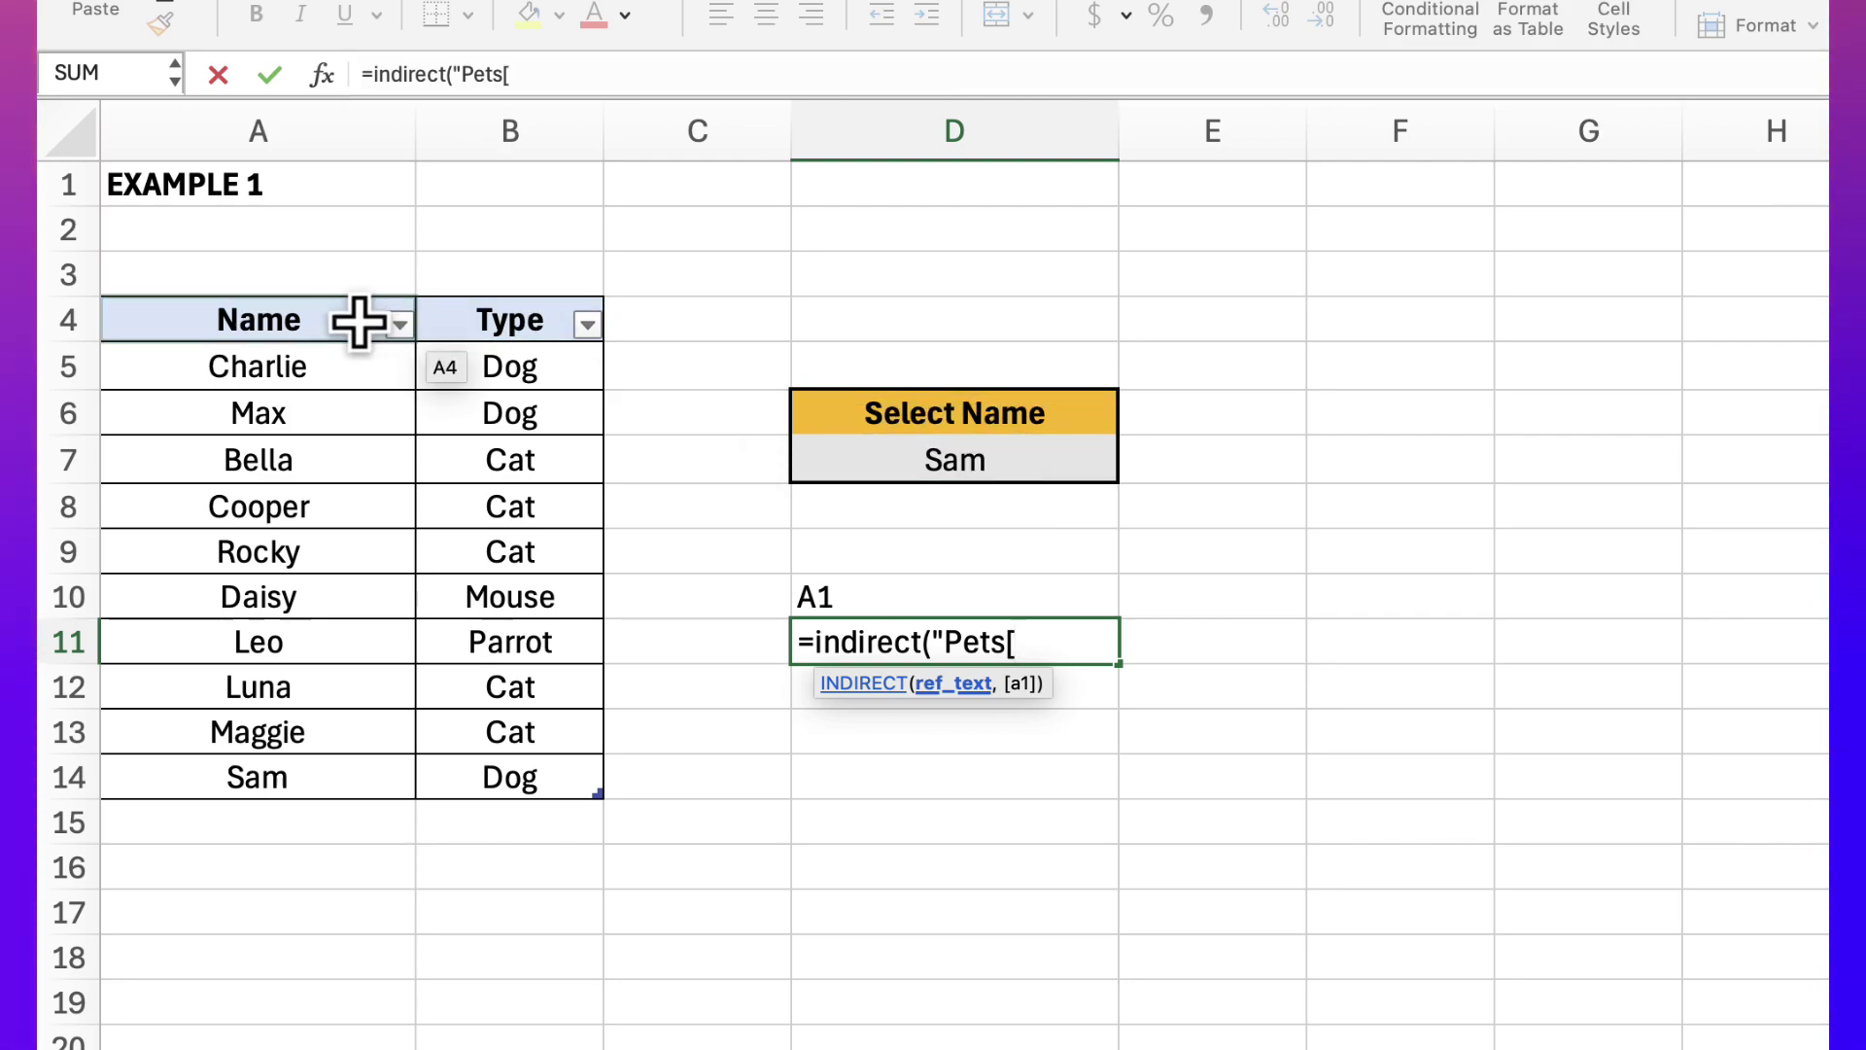
text(Name)
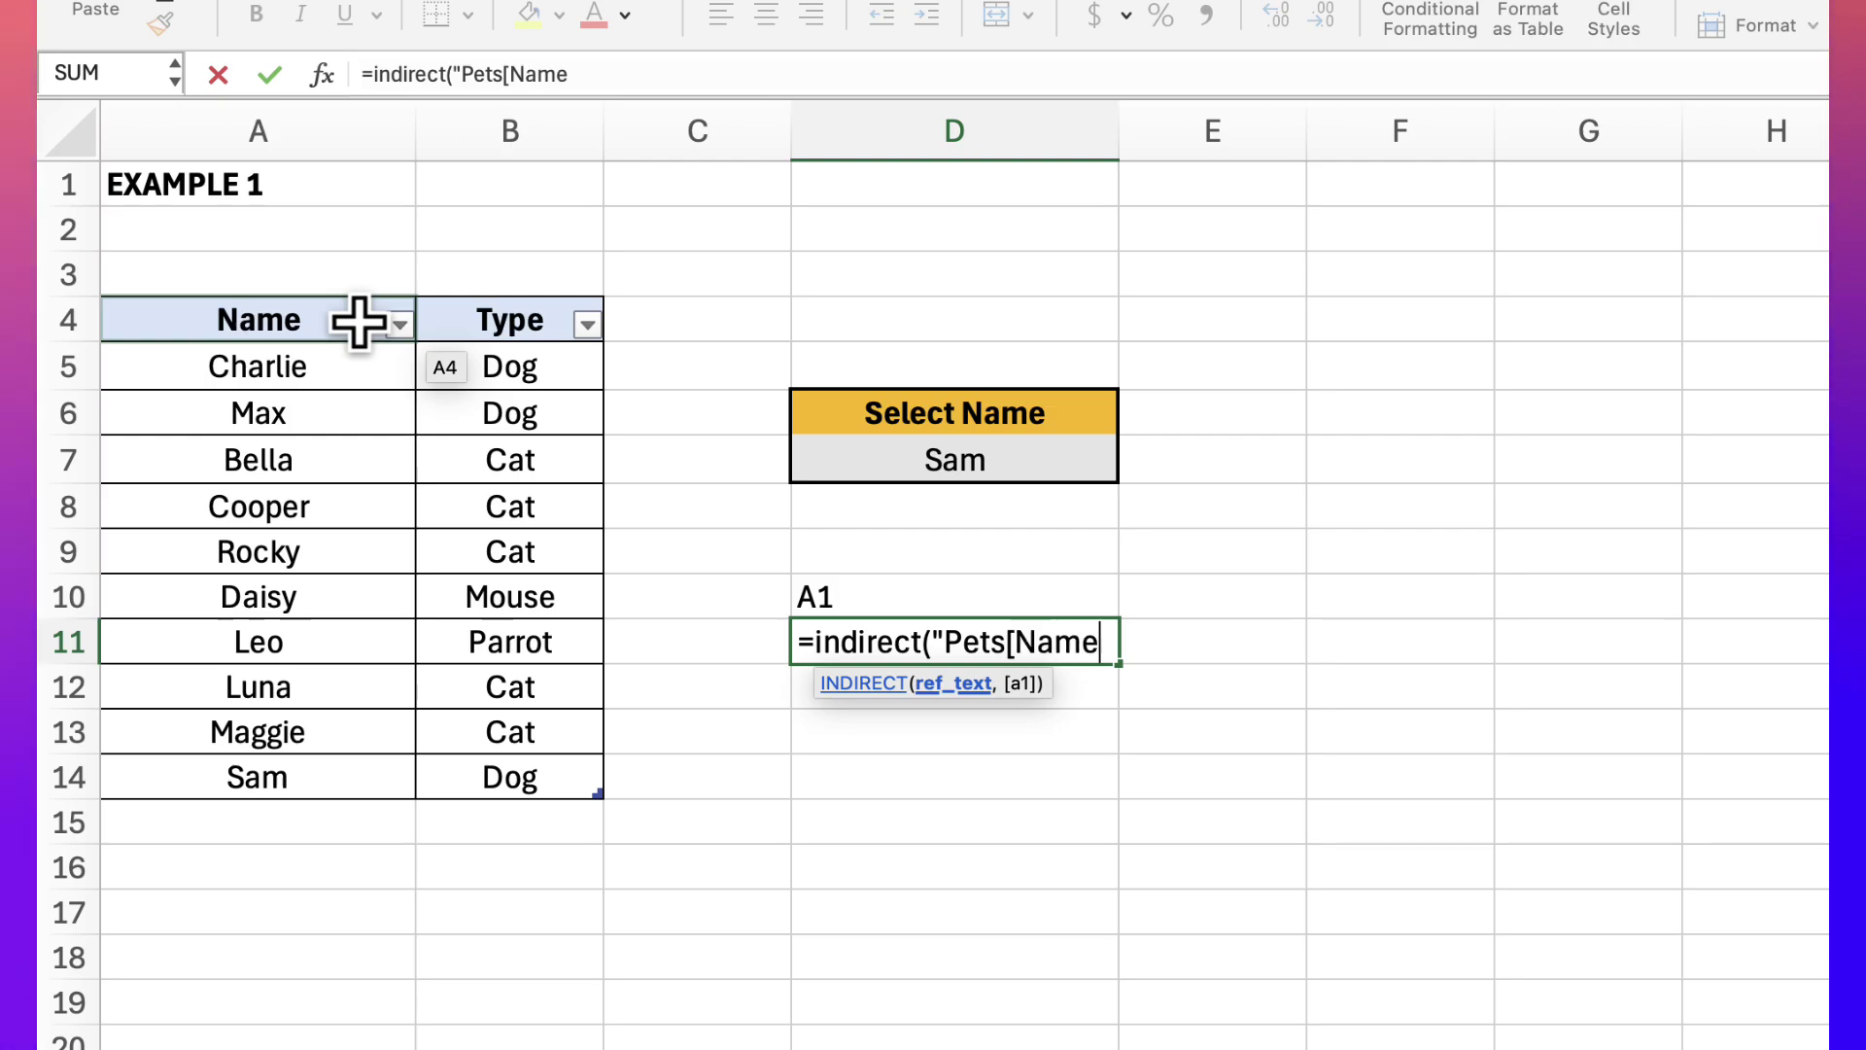
text(])
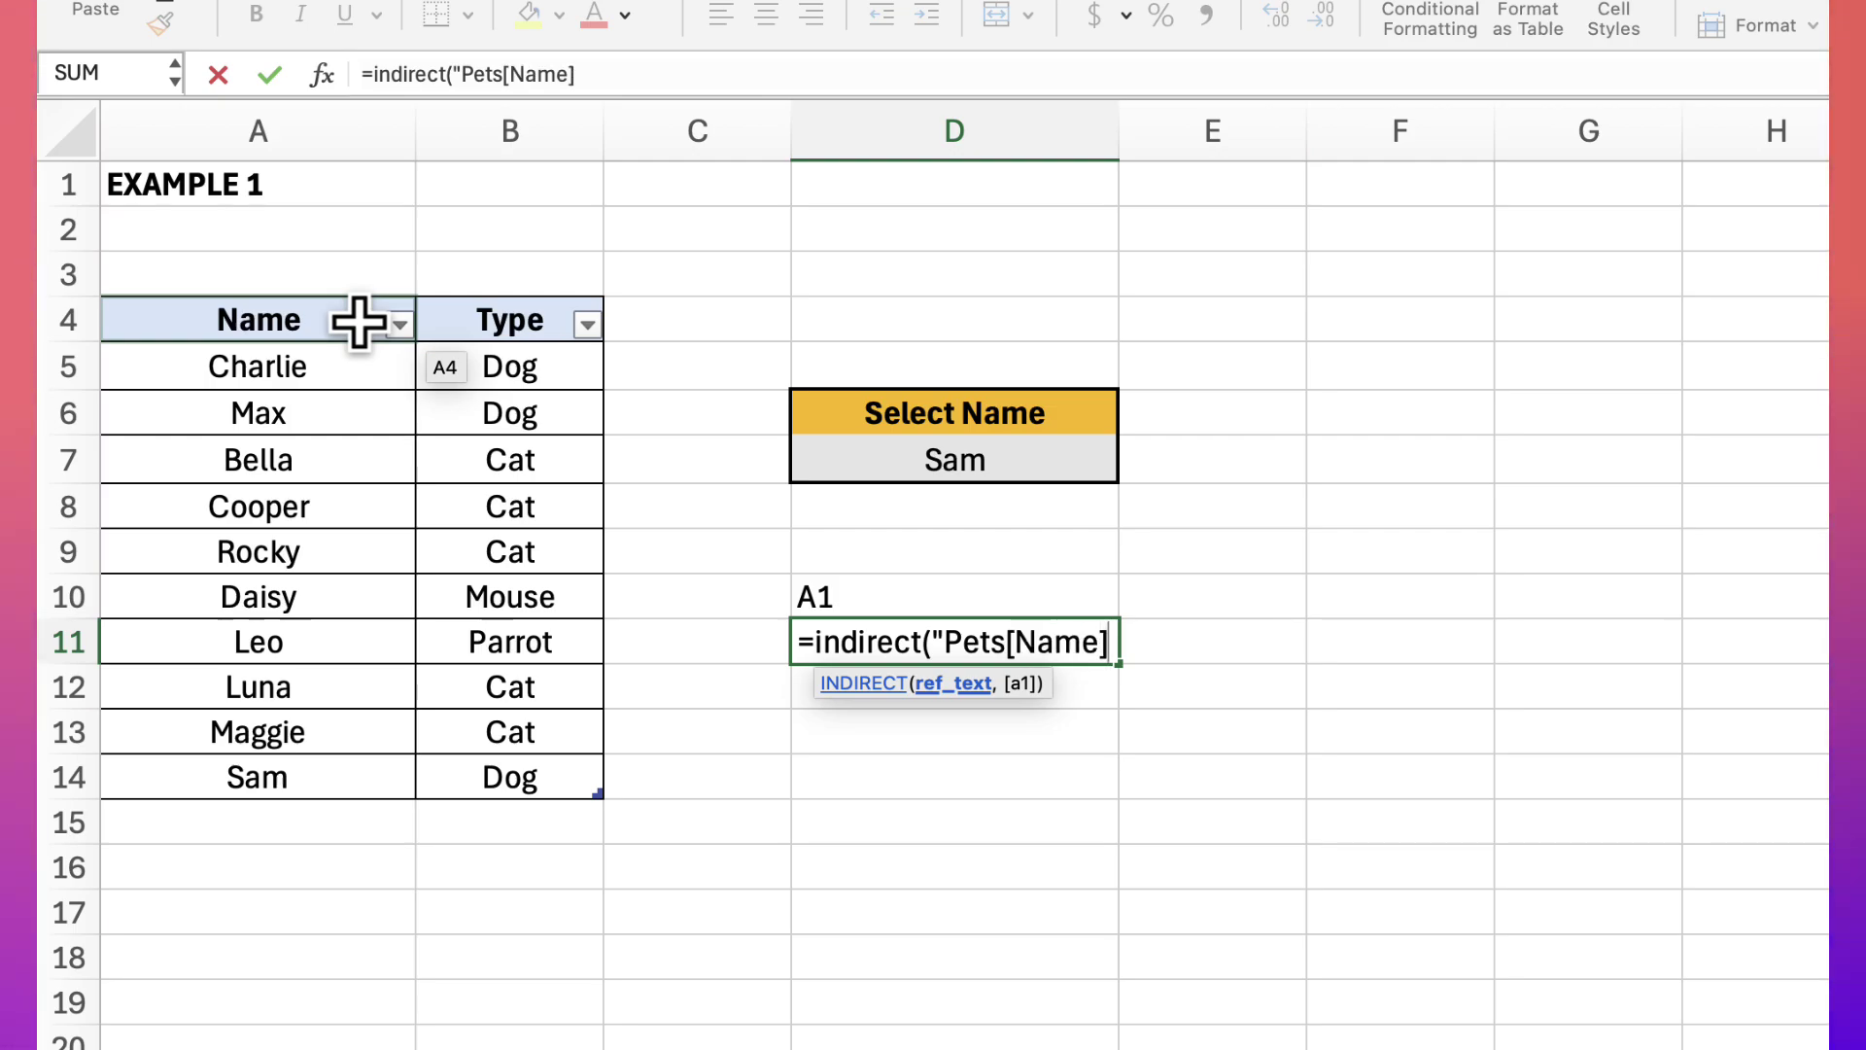
text(")
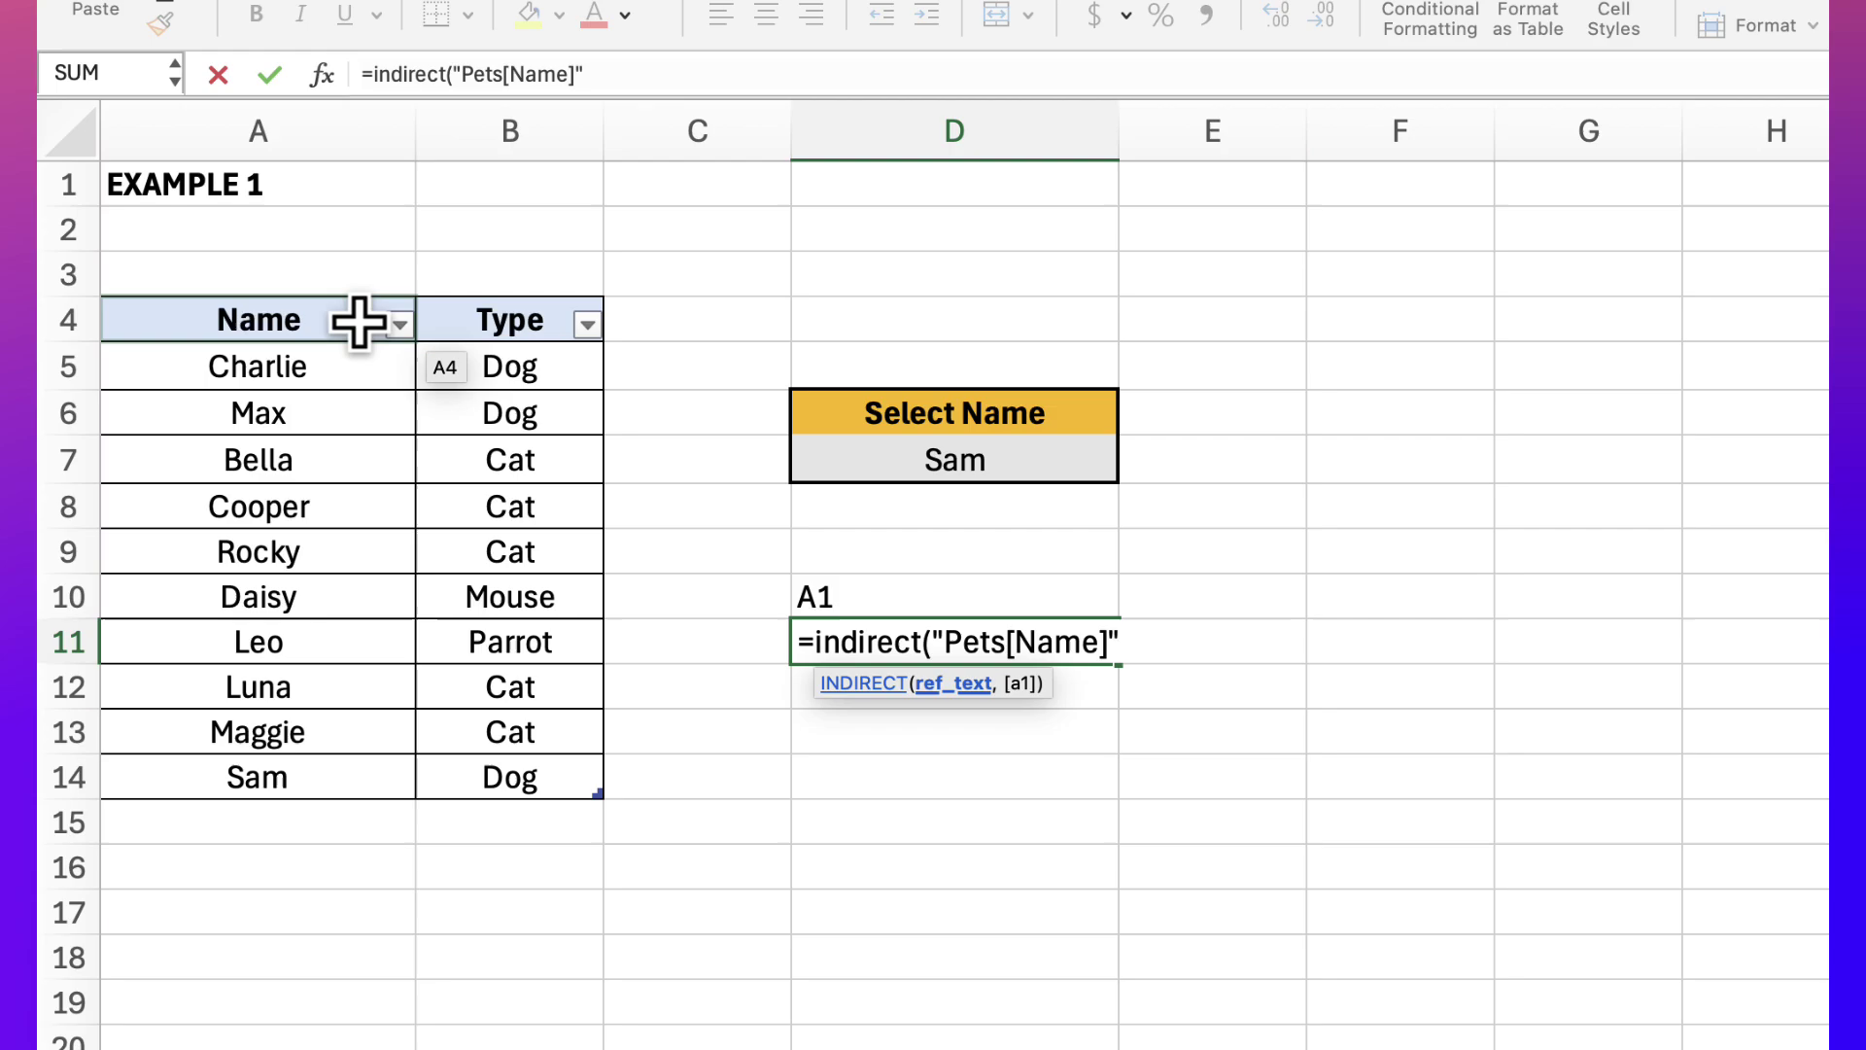
text())
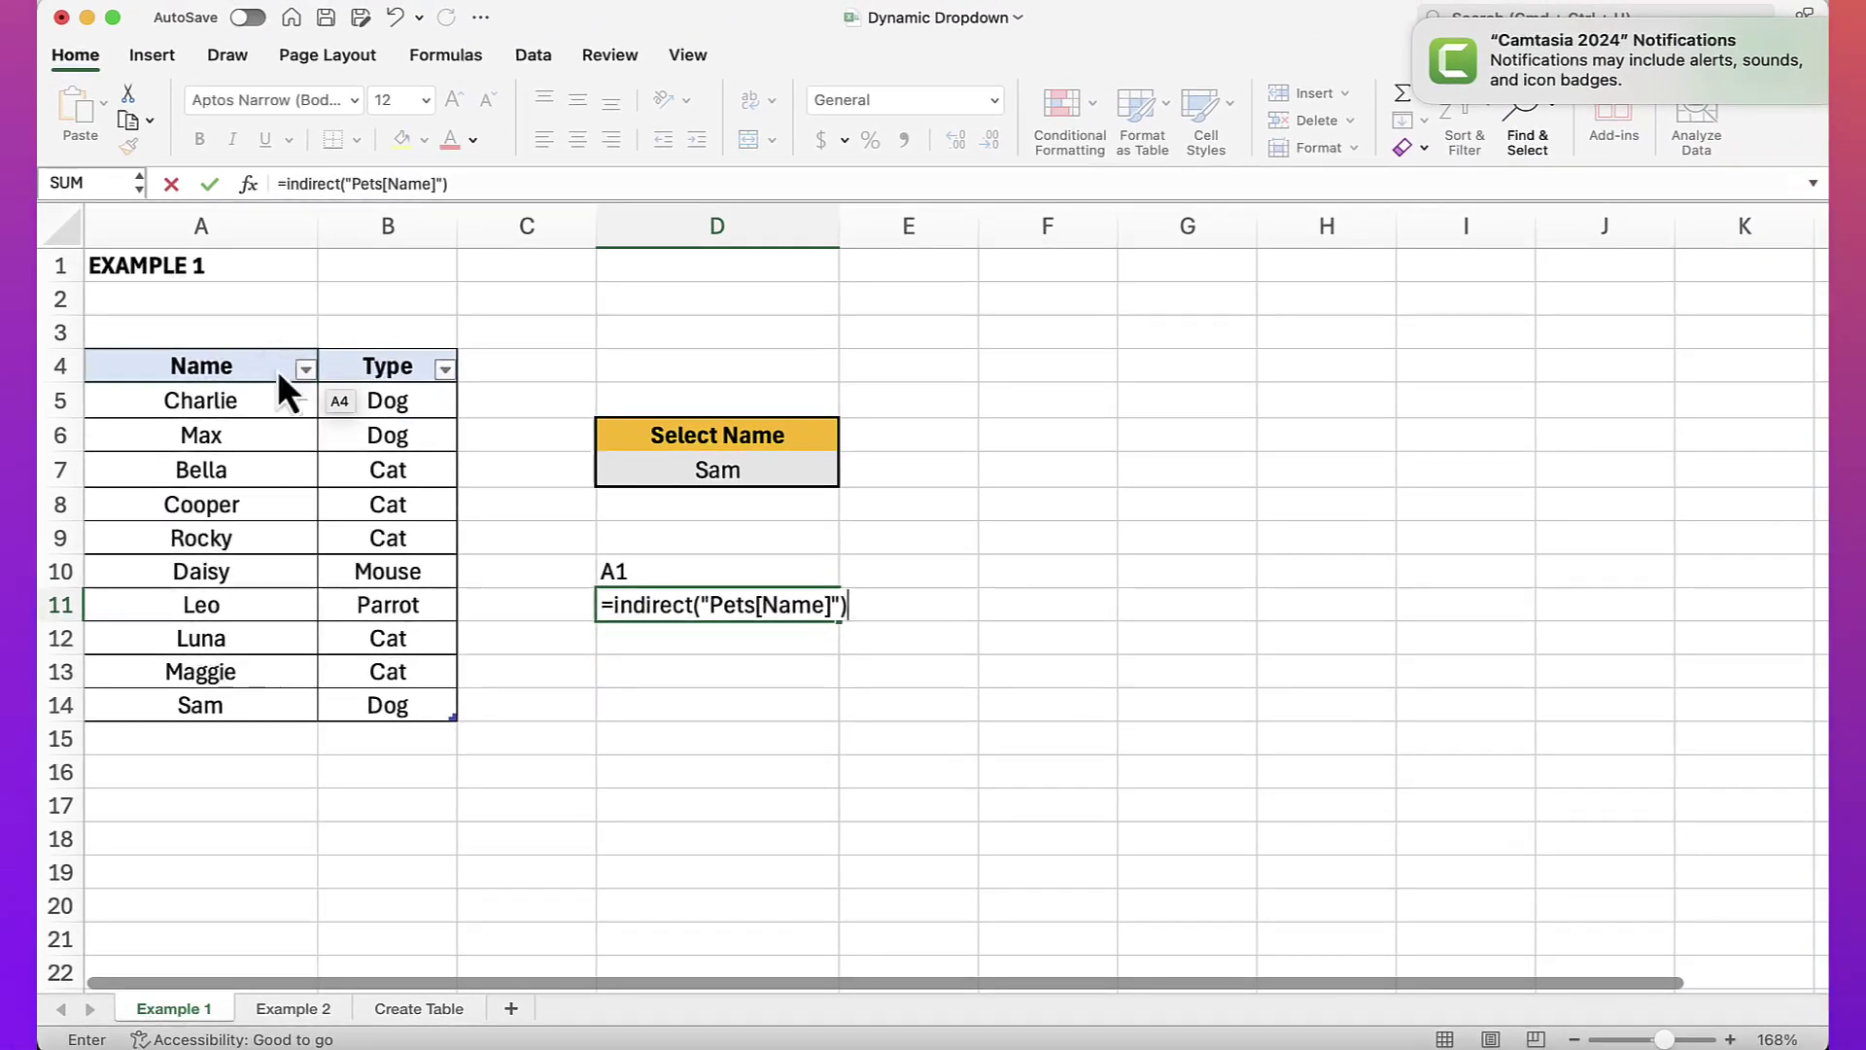
key(Return)
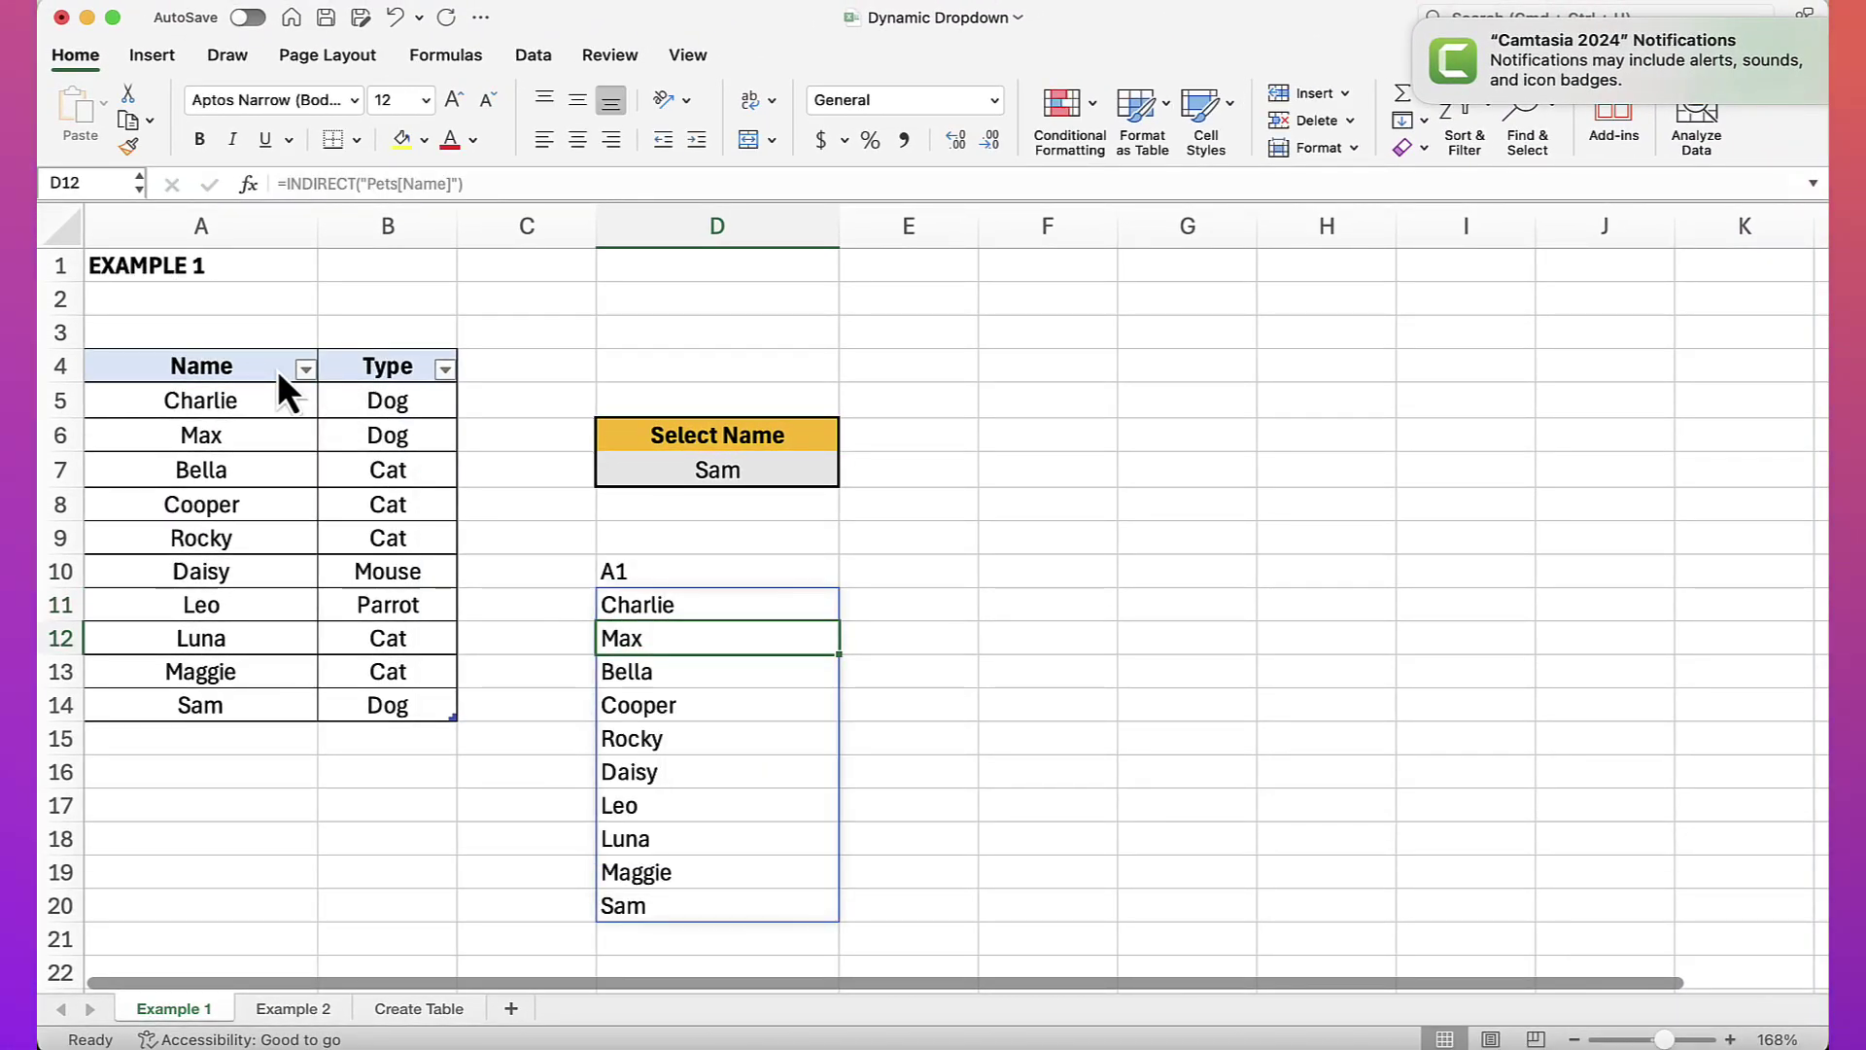
- Delete the INDIRECT name list from cells D11:D20, and select the A1 text in cell D10
click(646, 607)
shift+click(685, 909)
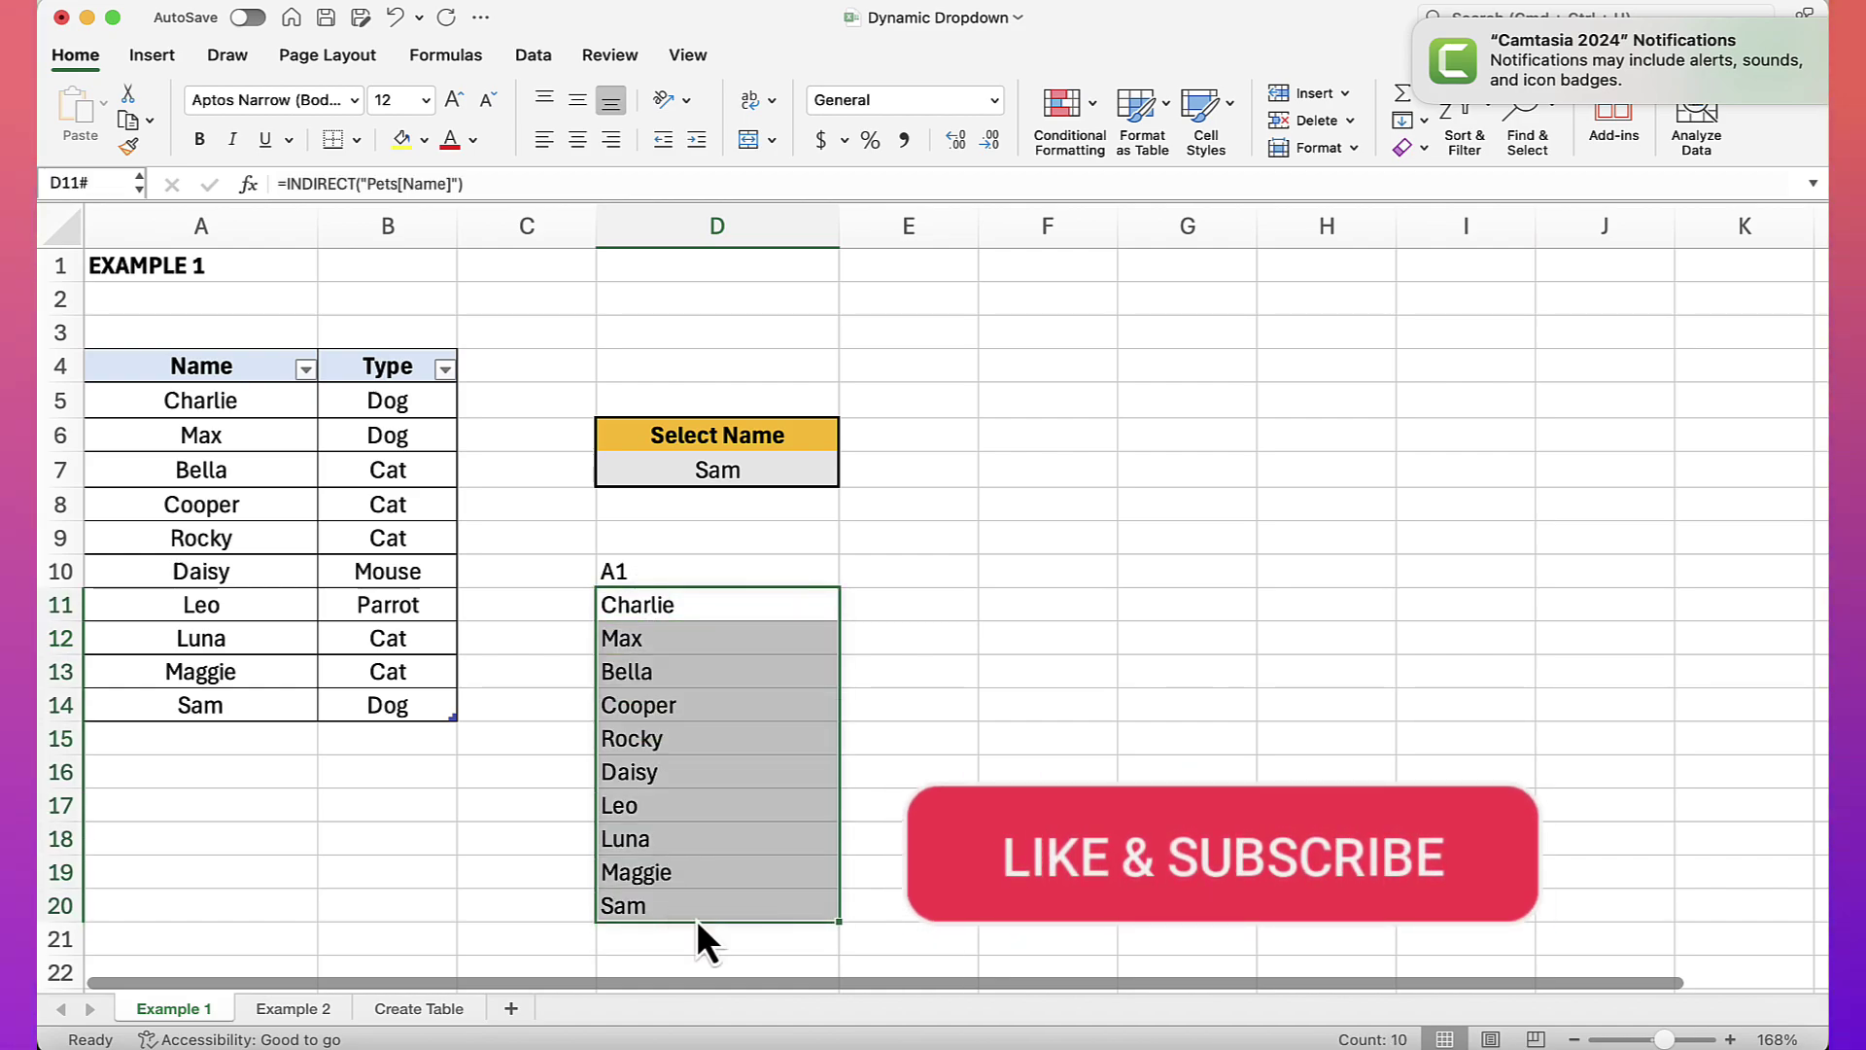
key(Delete)
click(654, 571)
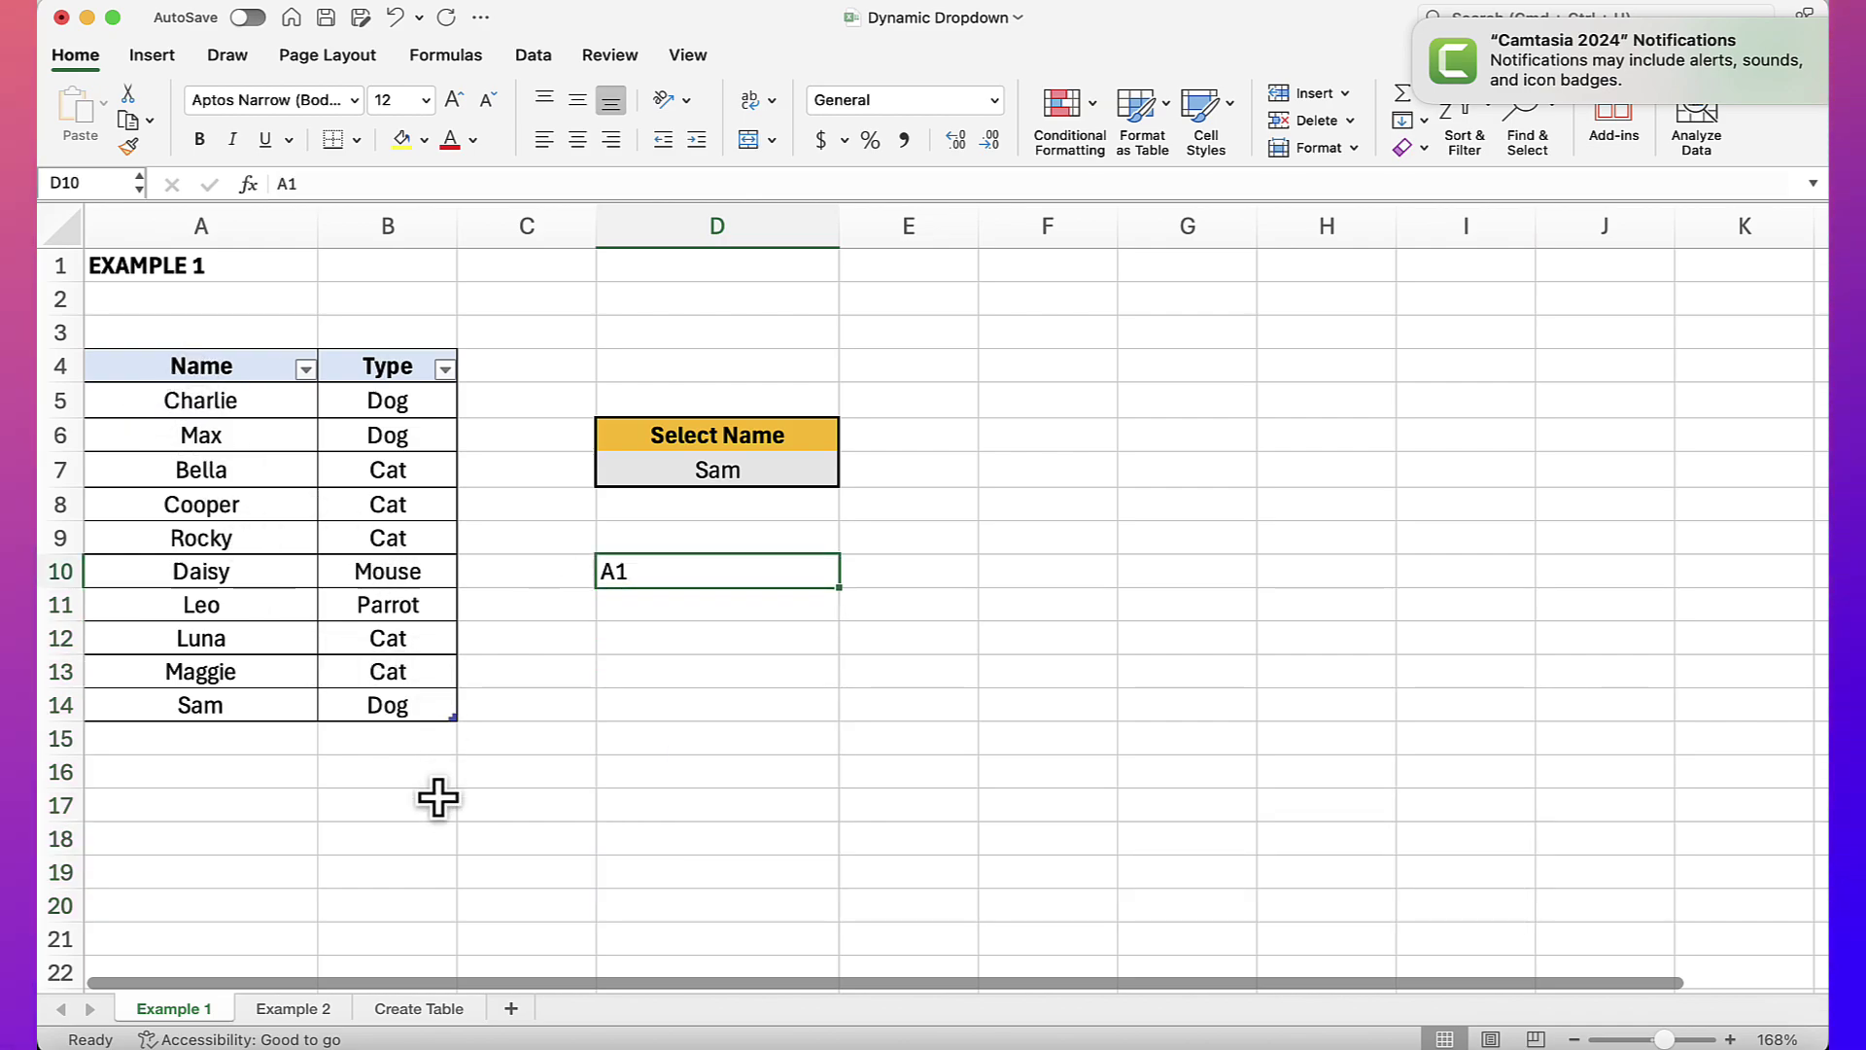
- On the Create Table sheet, convert the city and state data in A1:B11 into a table with headers
click(431, 1015)
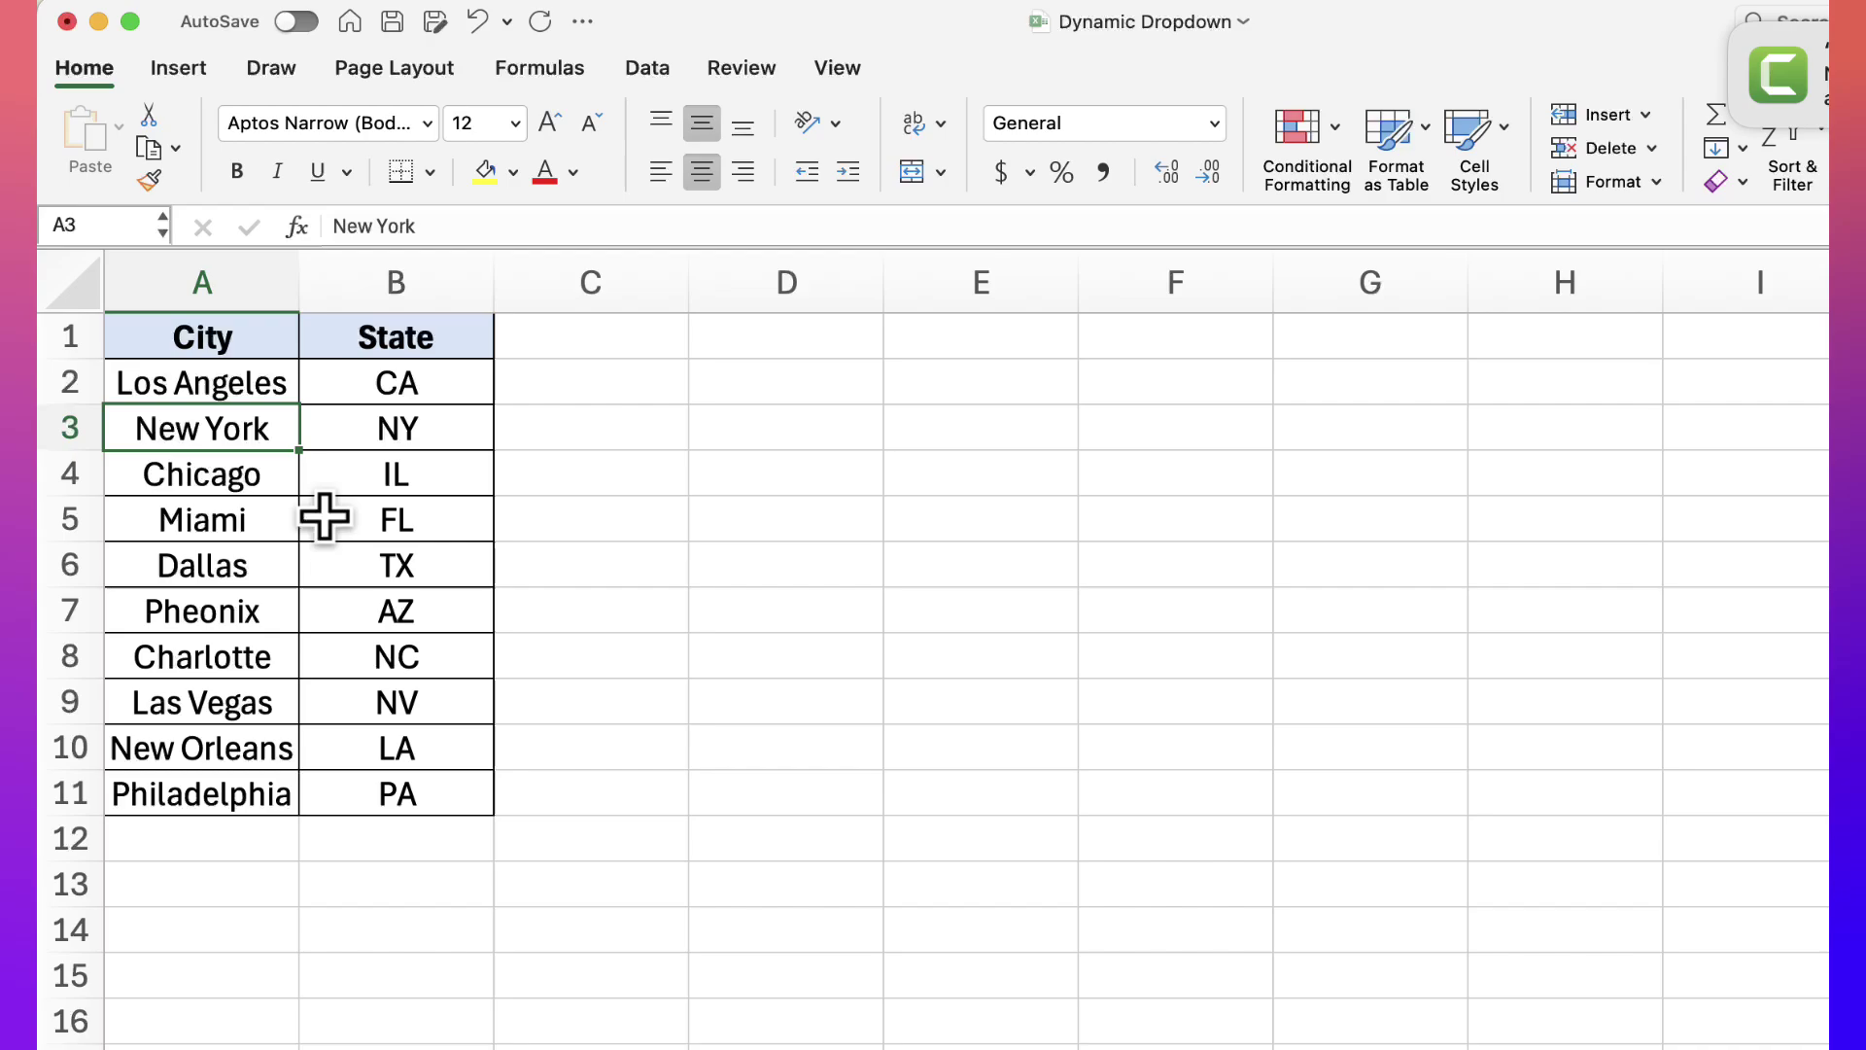
click(190, 82)
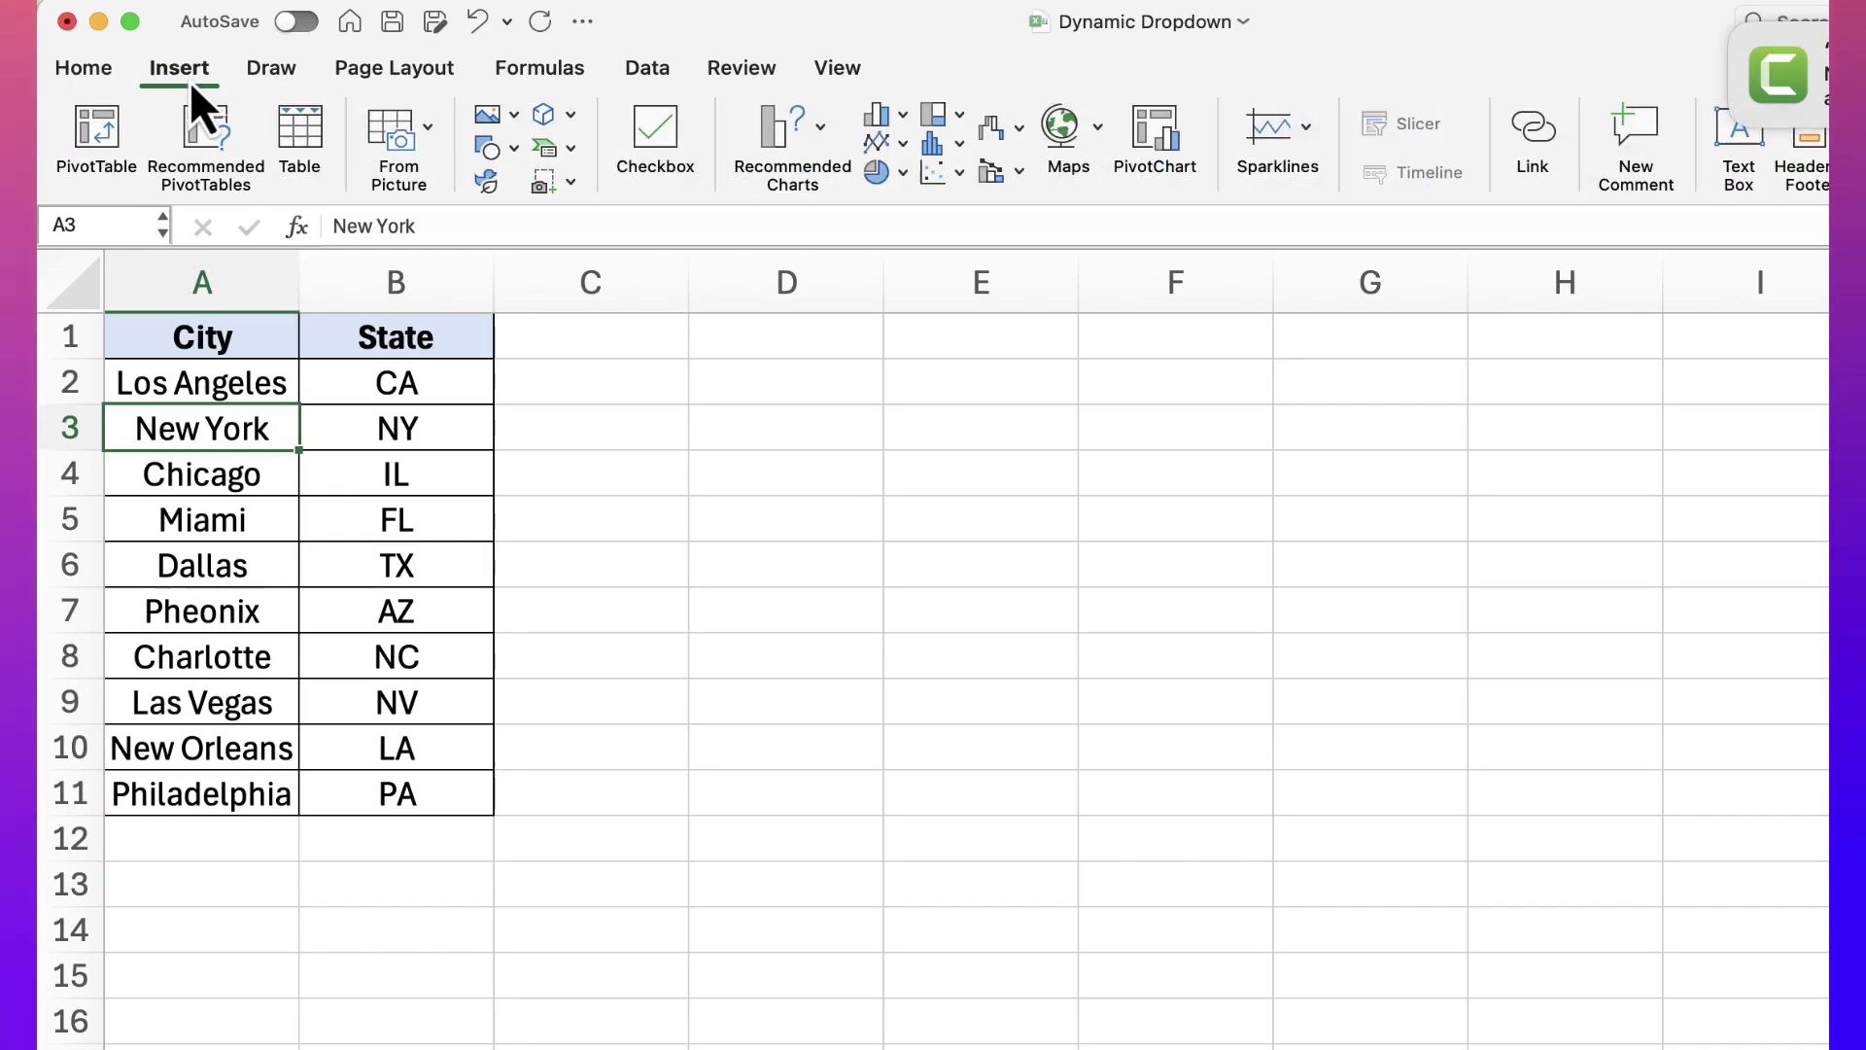
click(300, 132)
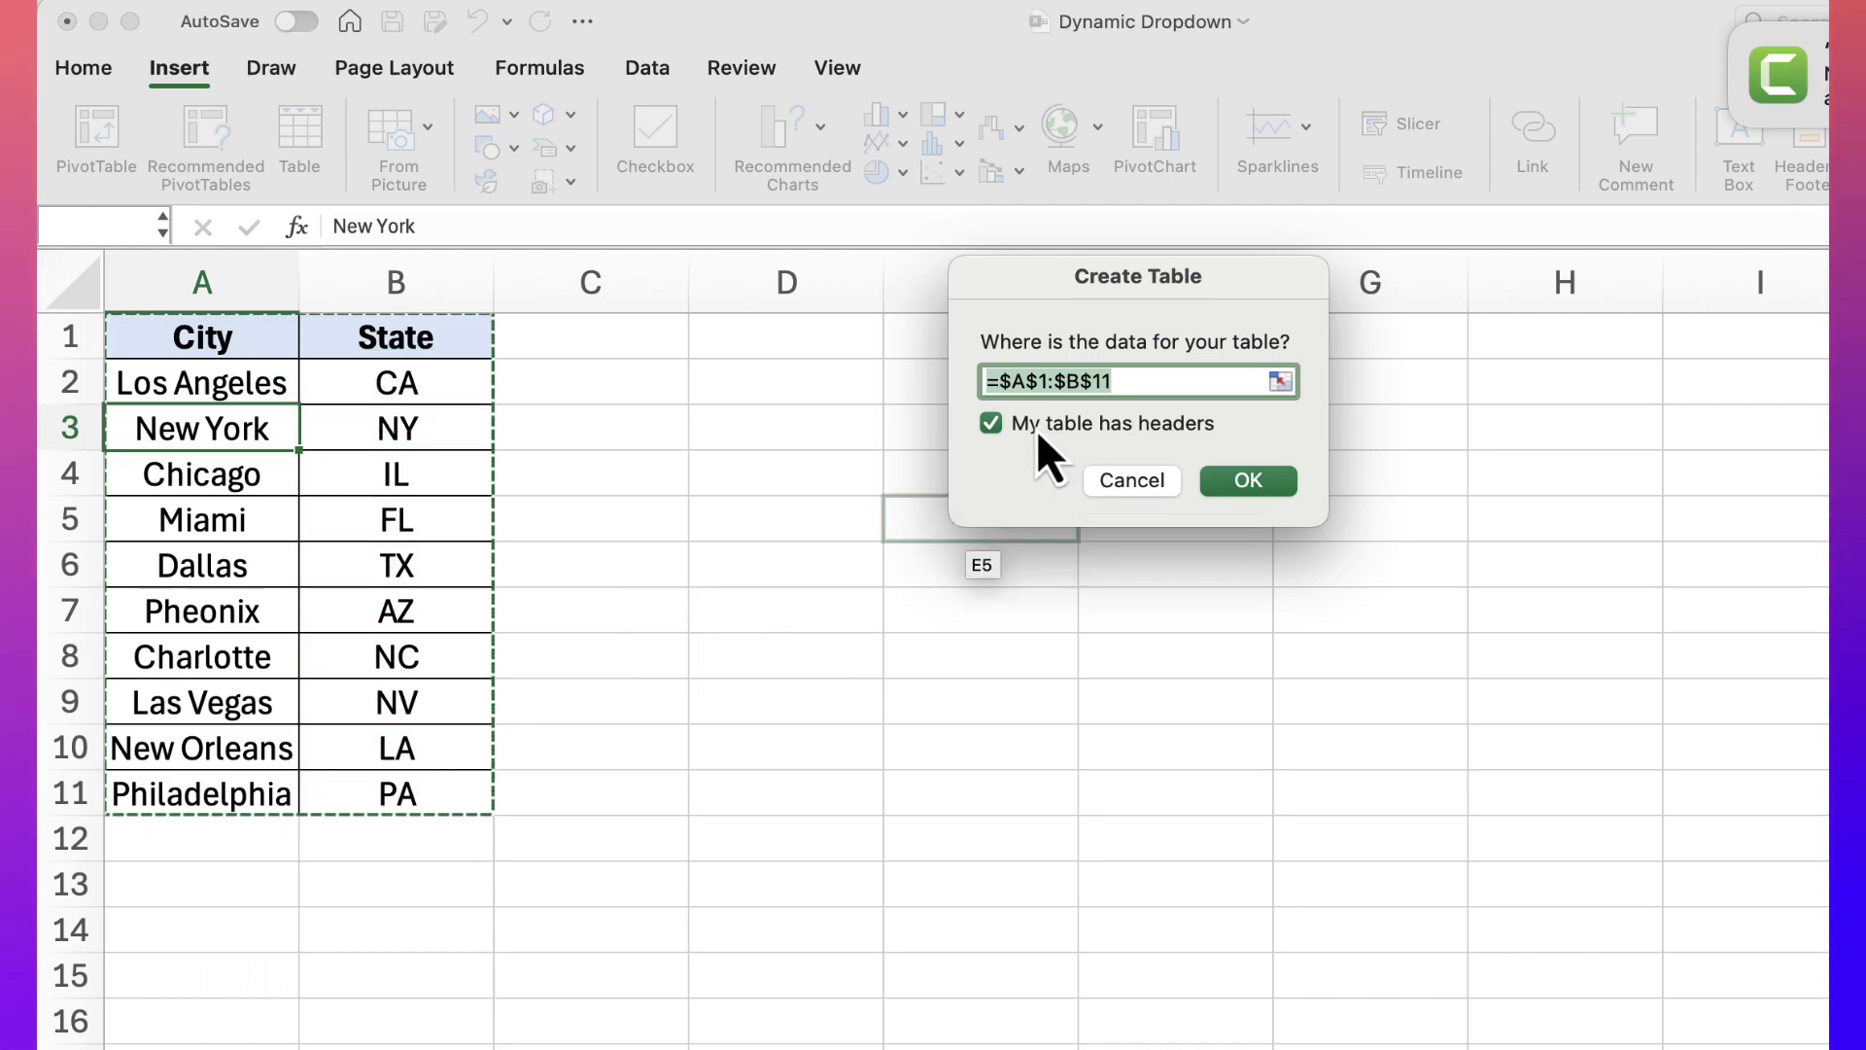
click(1273, 490)
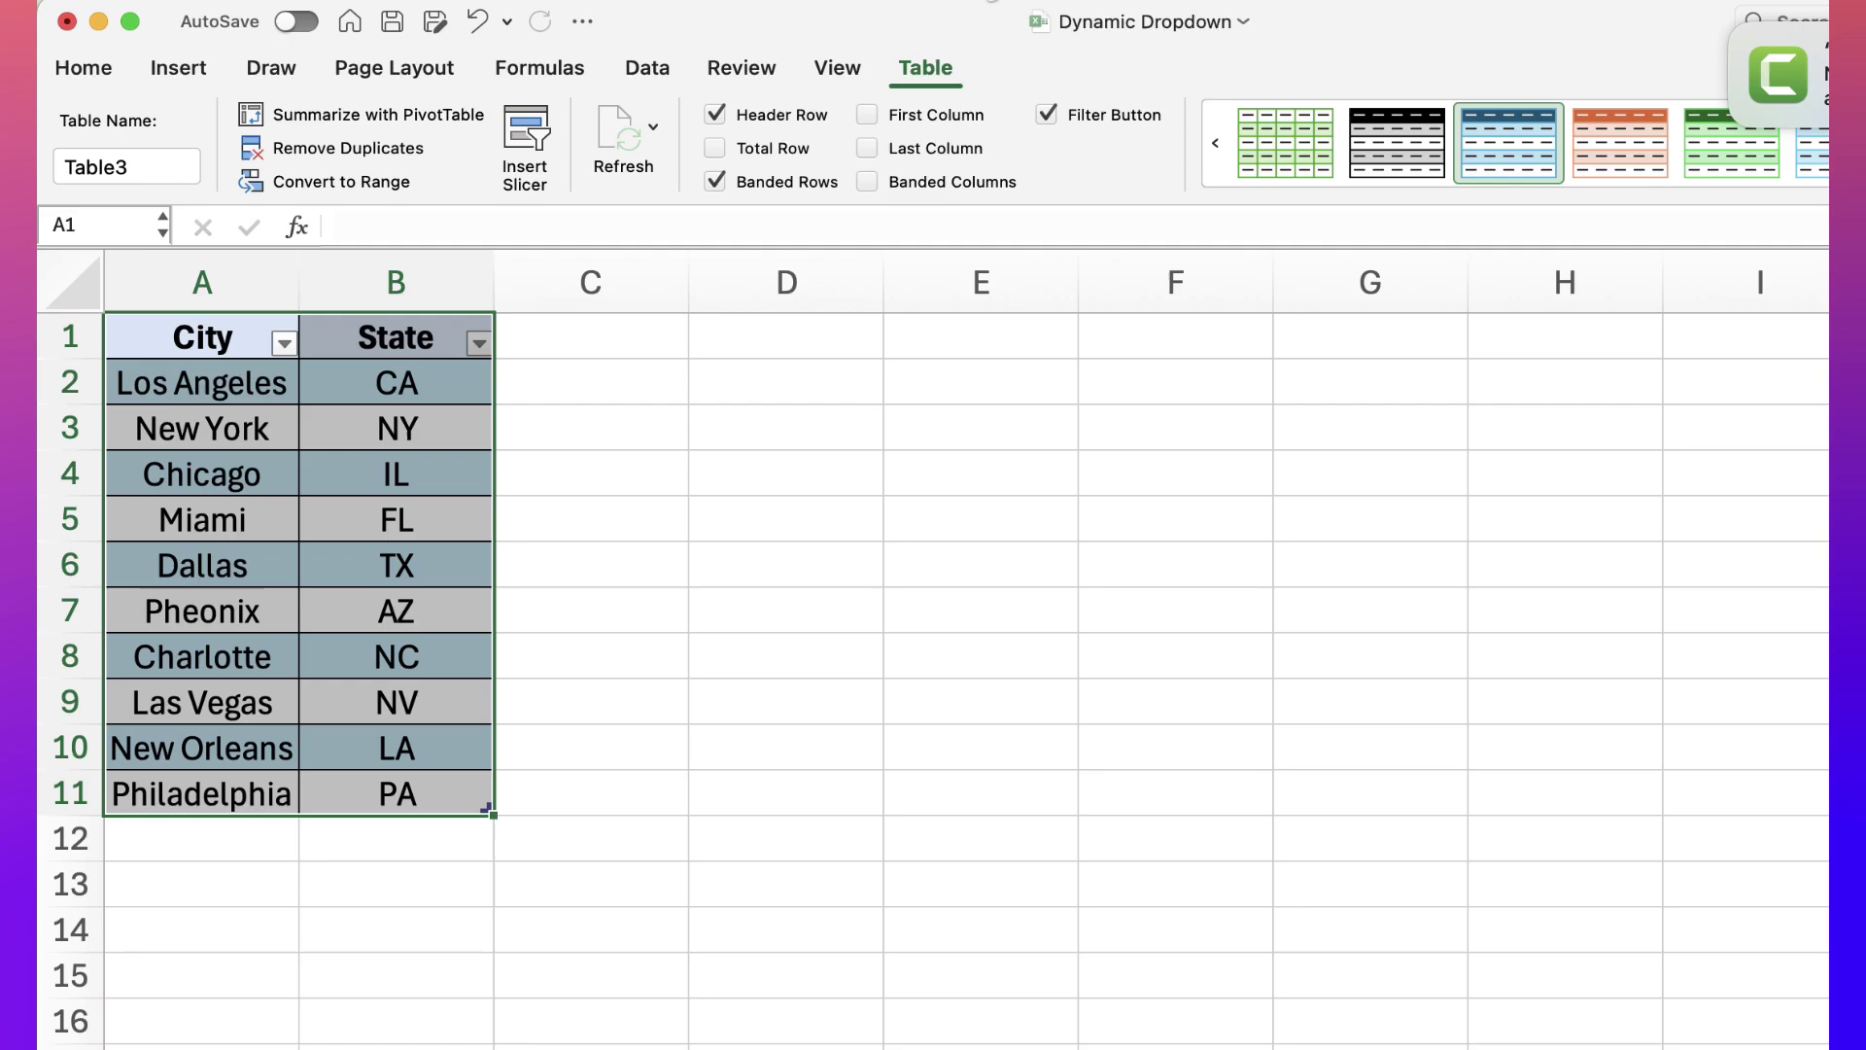
- Try to rename the new city and state table as City
click(156, 163)
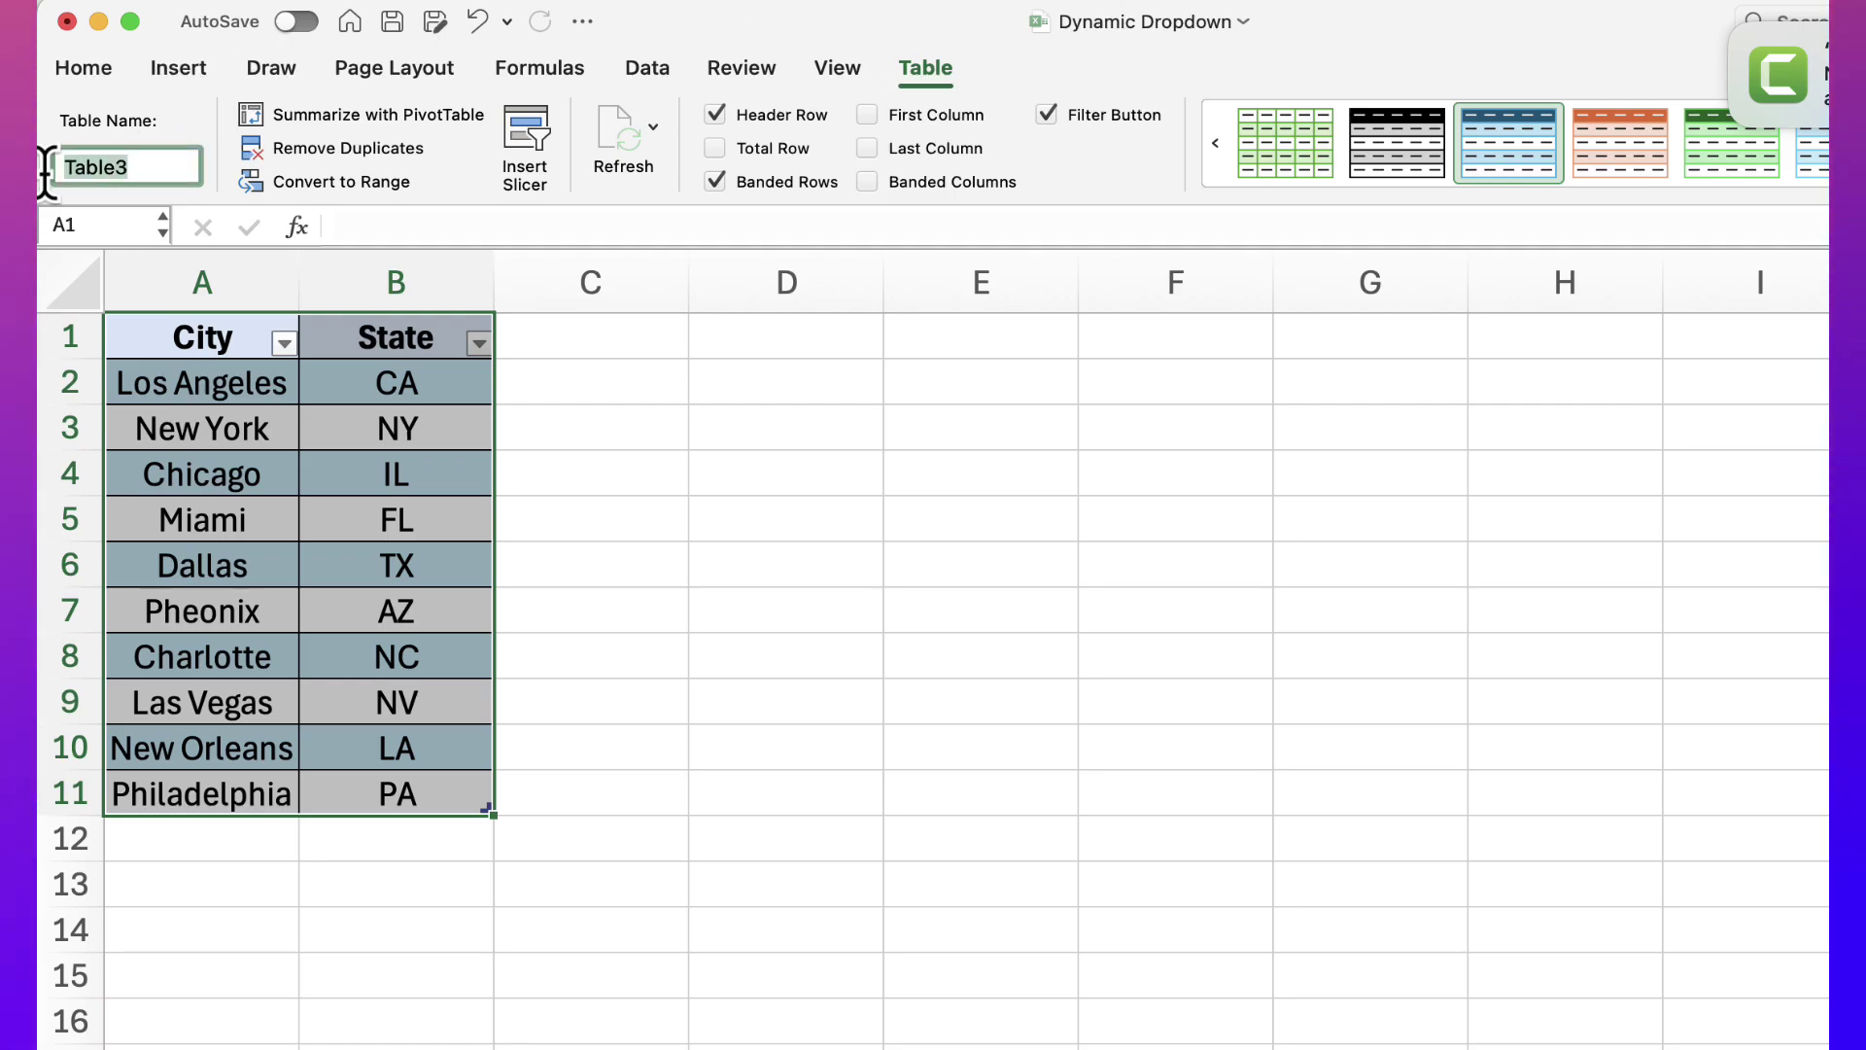
text(City)
key(Return)
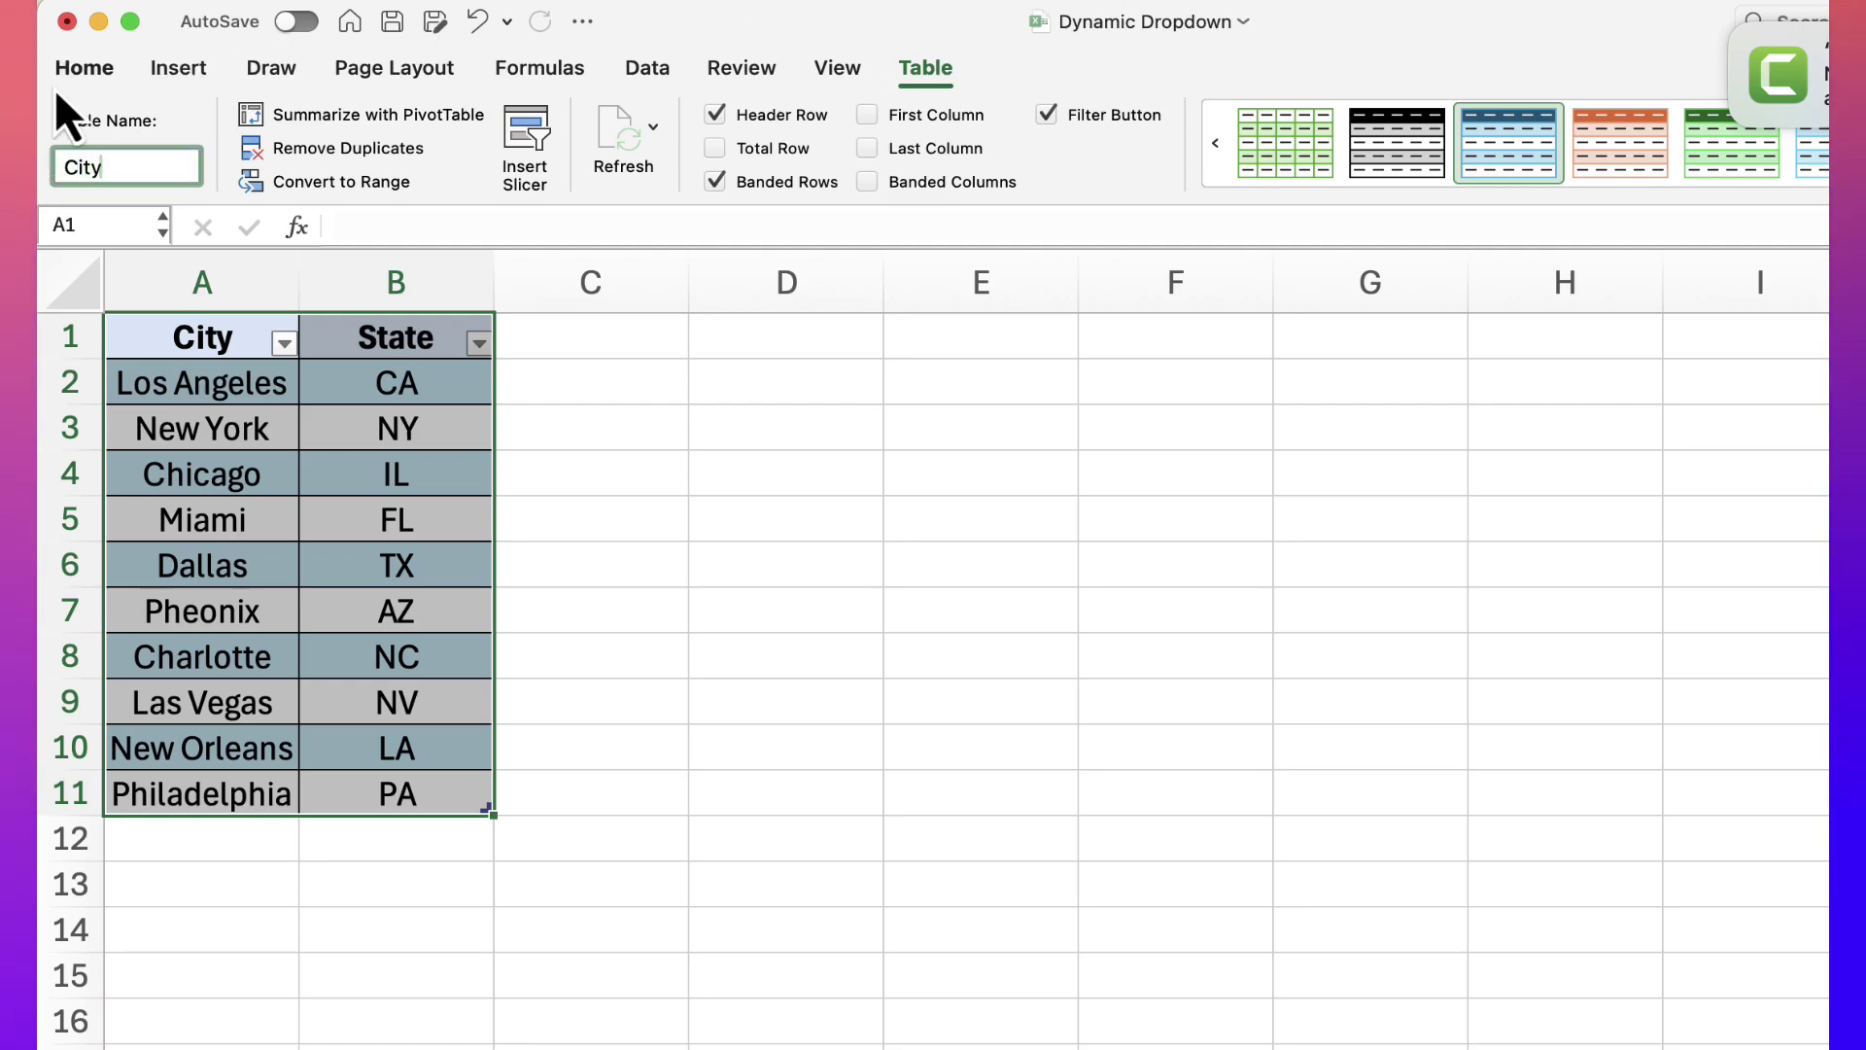
click(1159, 530)
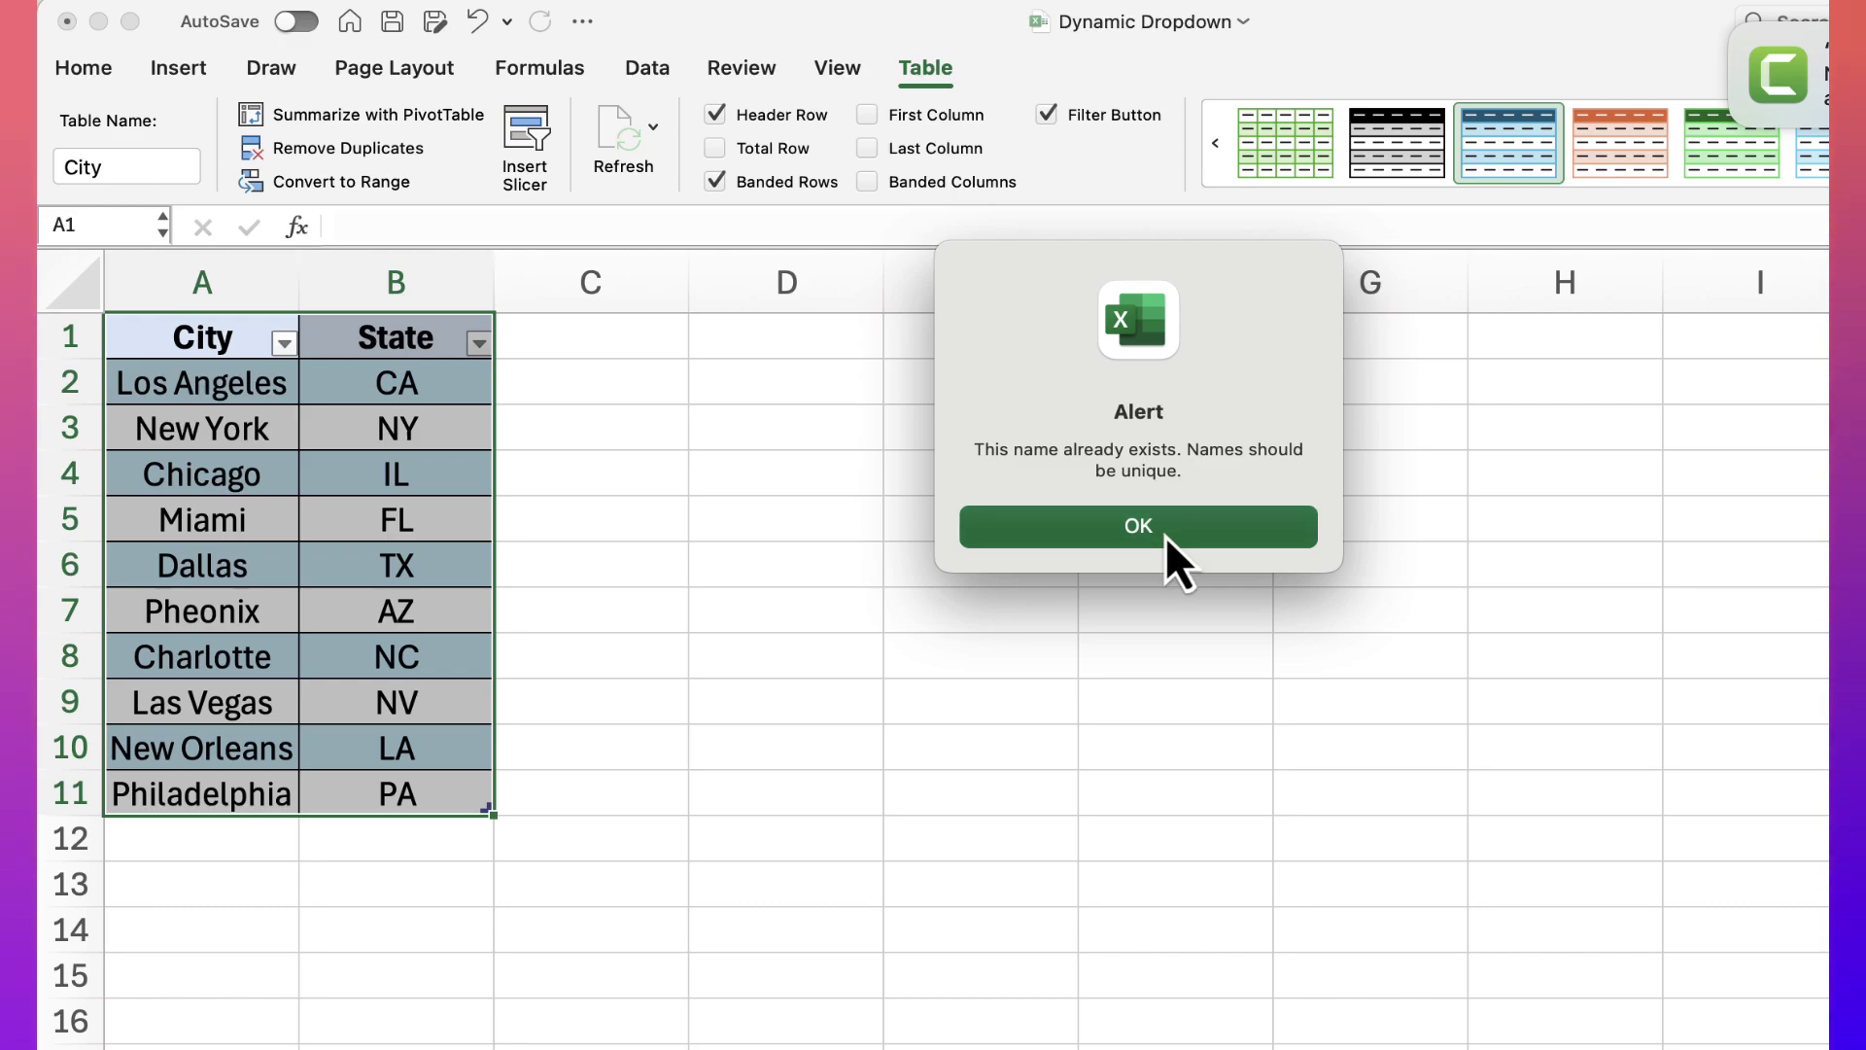
- Rename the new city and state table as City2 and deselect it
click(127, 167)
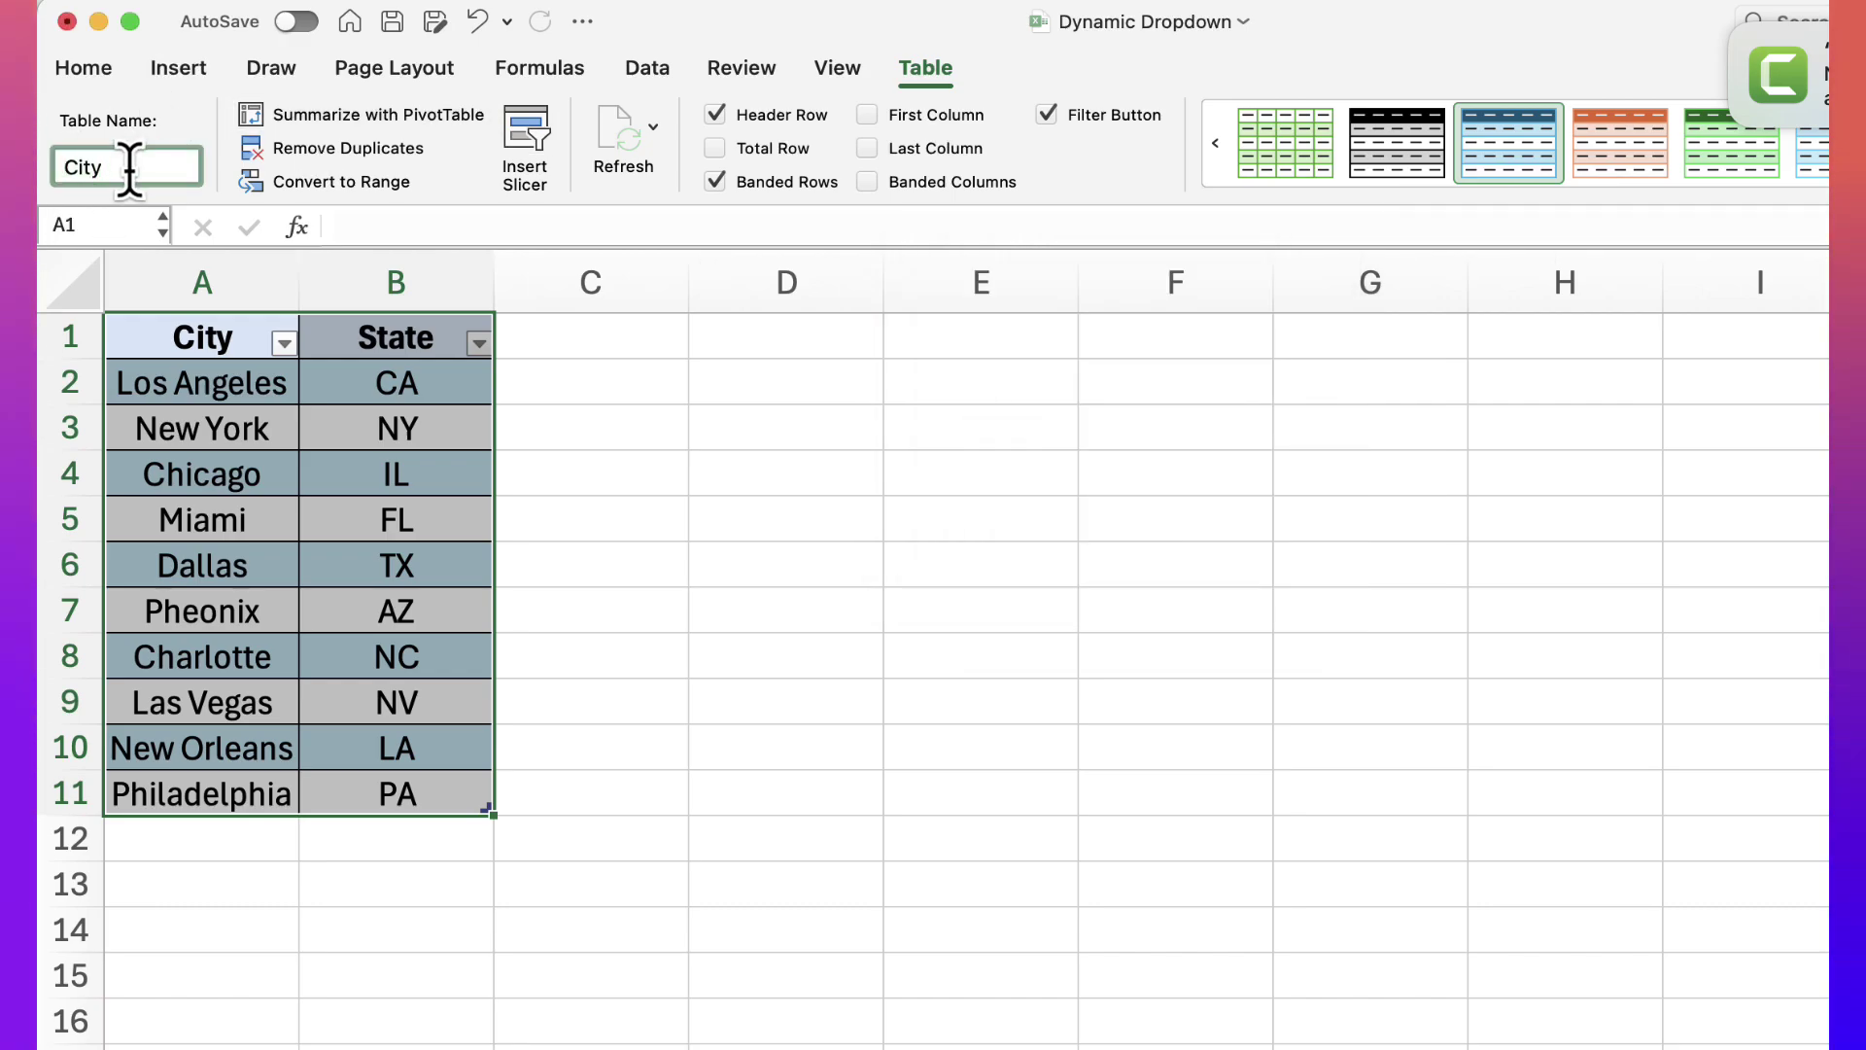
key(Return)
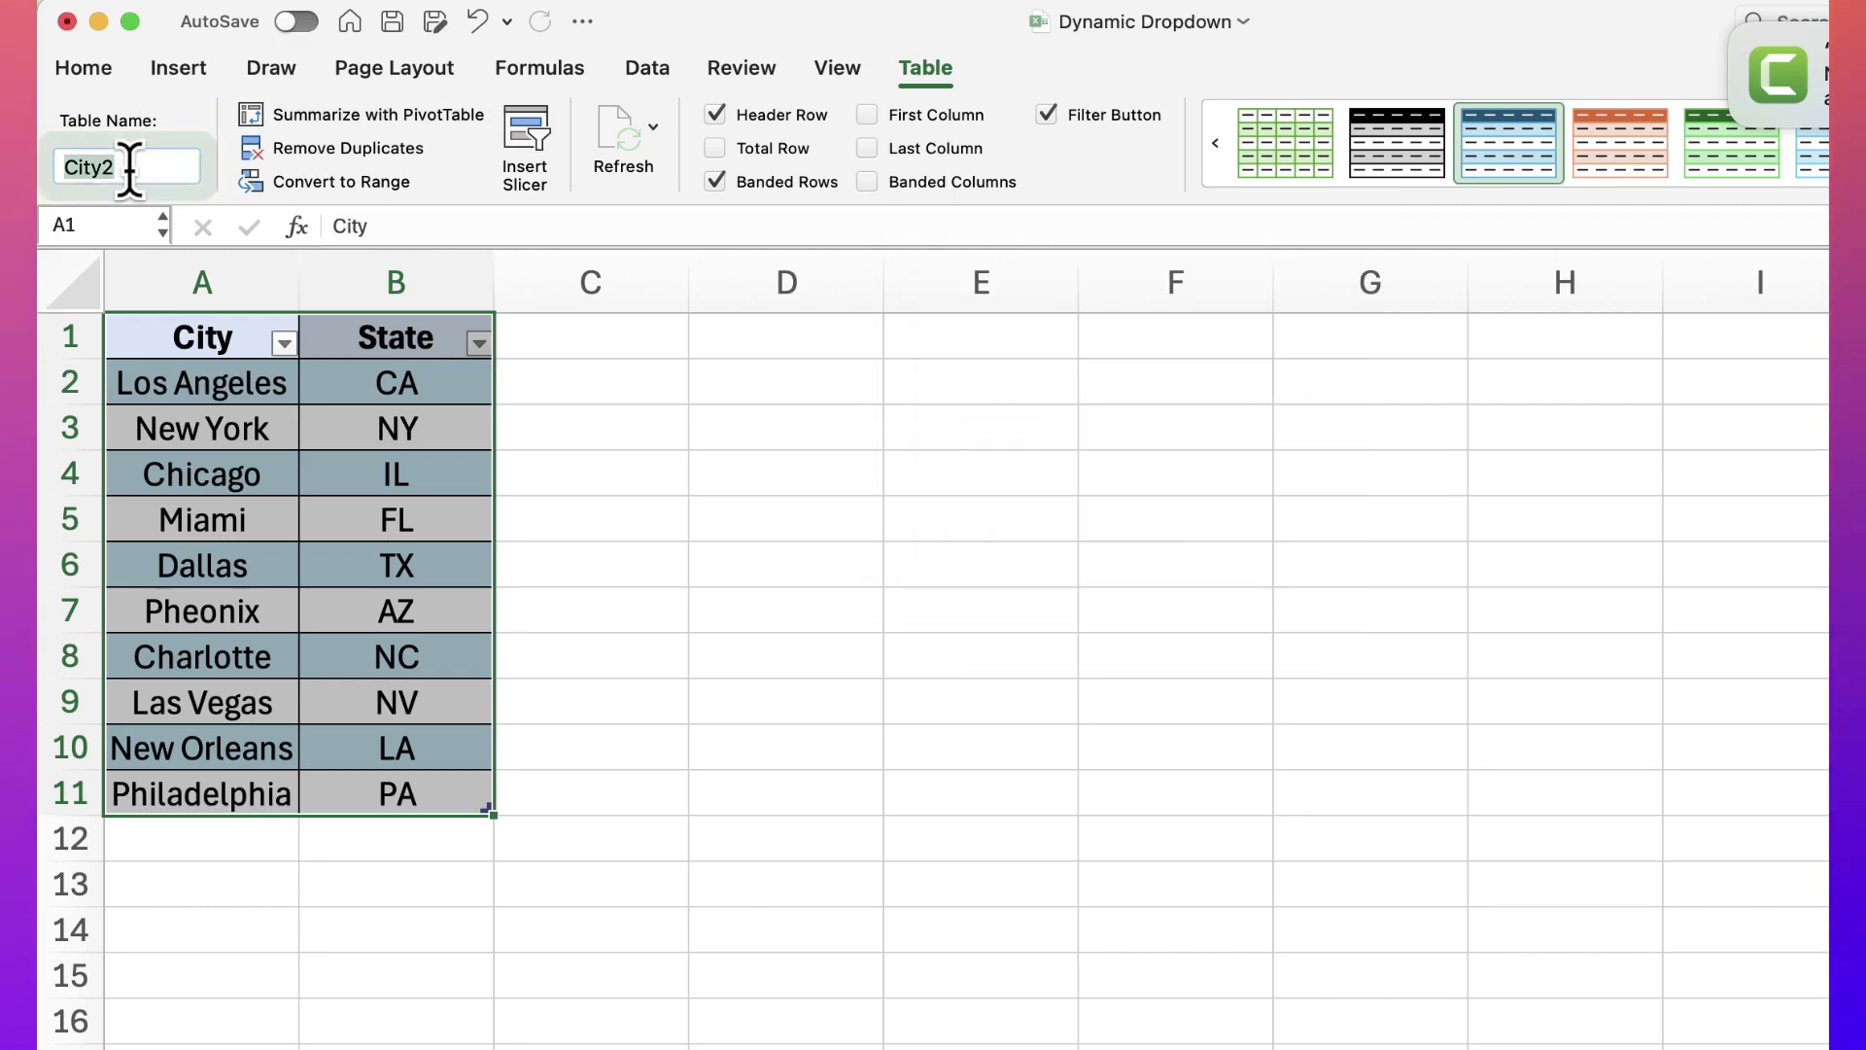
click(625, 473)
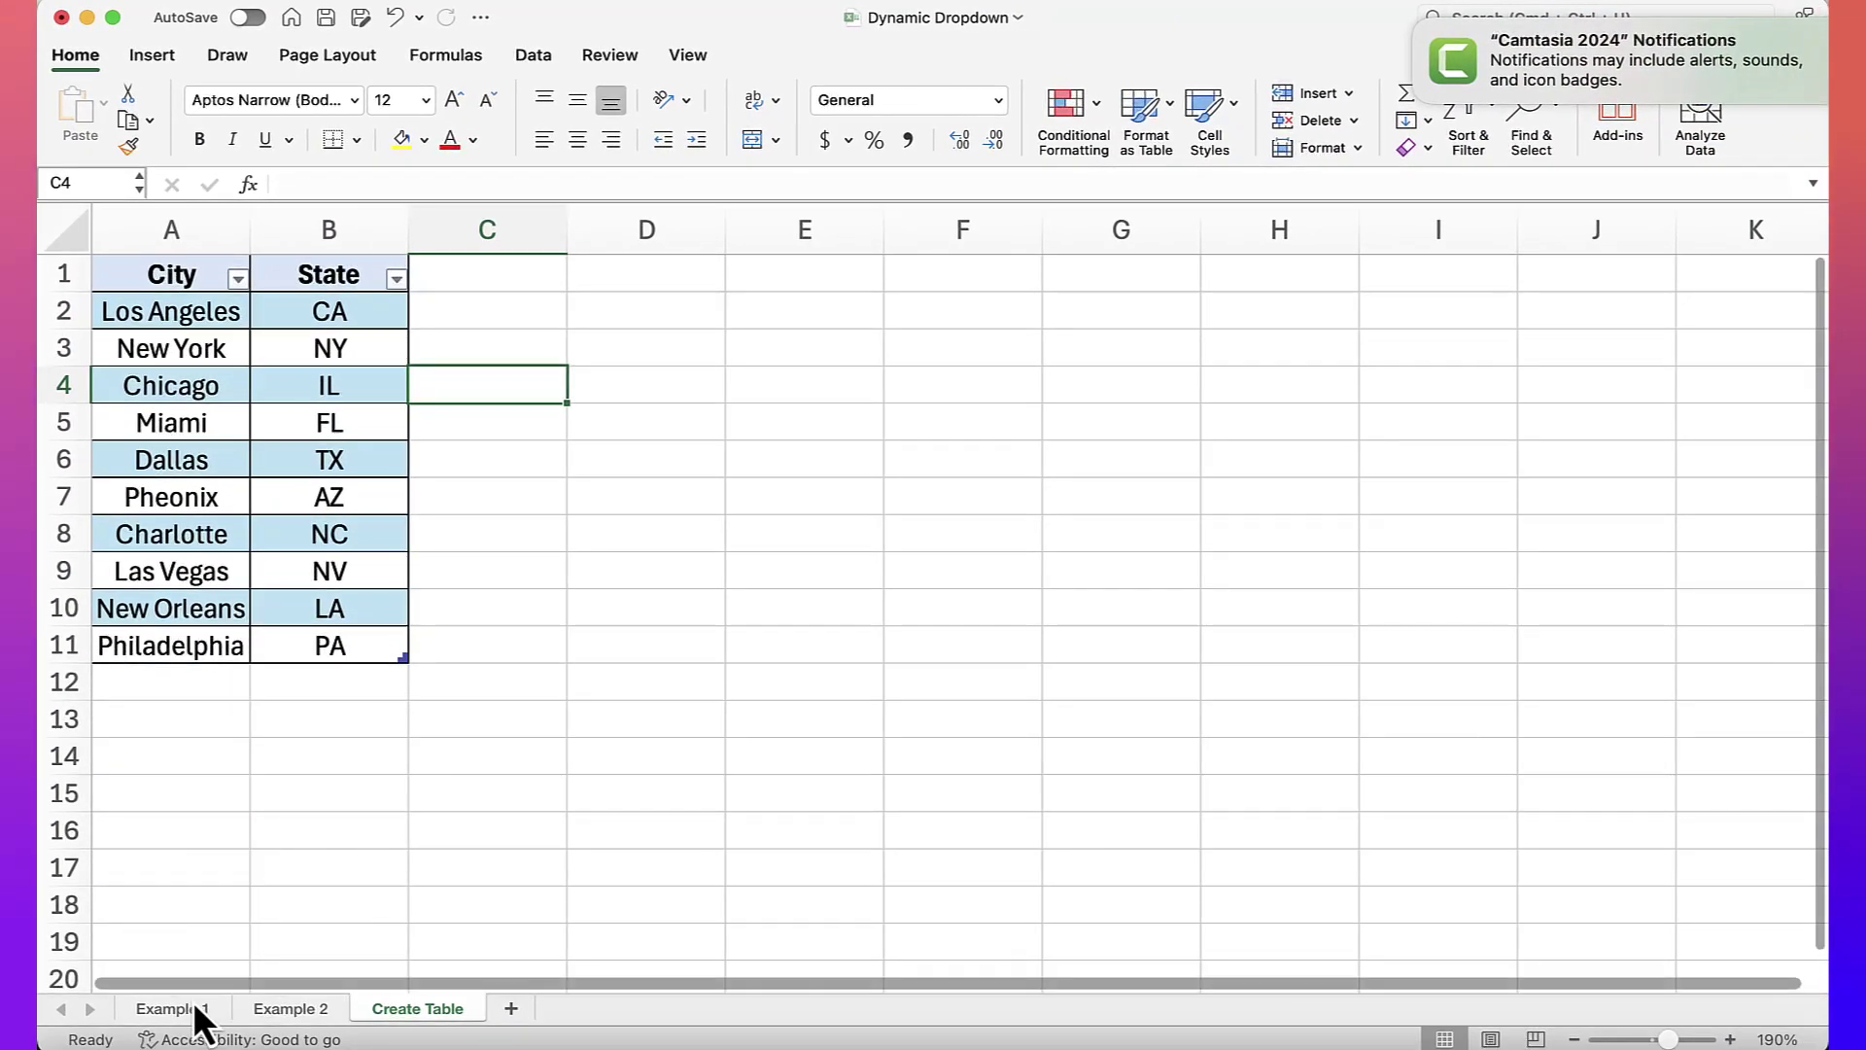
- On the Example 1 sheet, start data validation for cell D10 and allow a list
click(195, 1011)
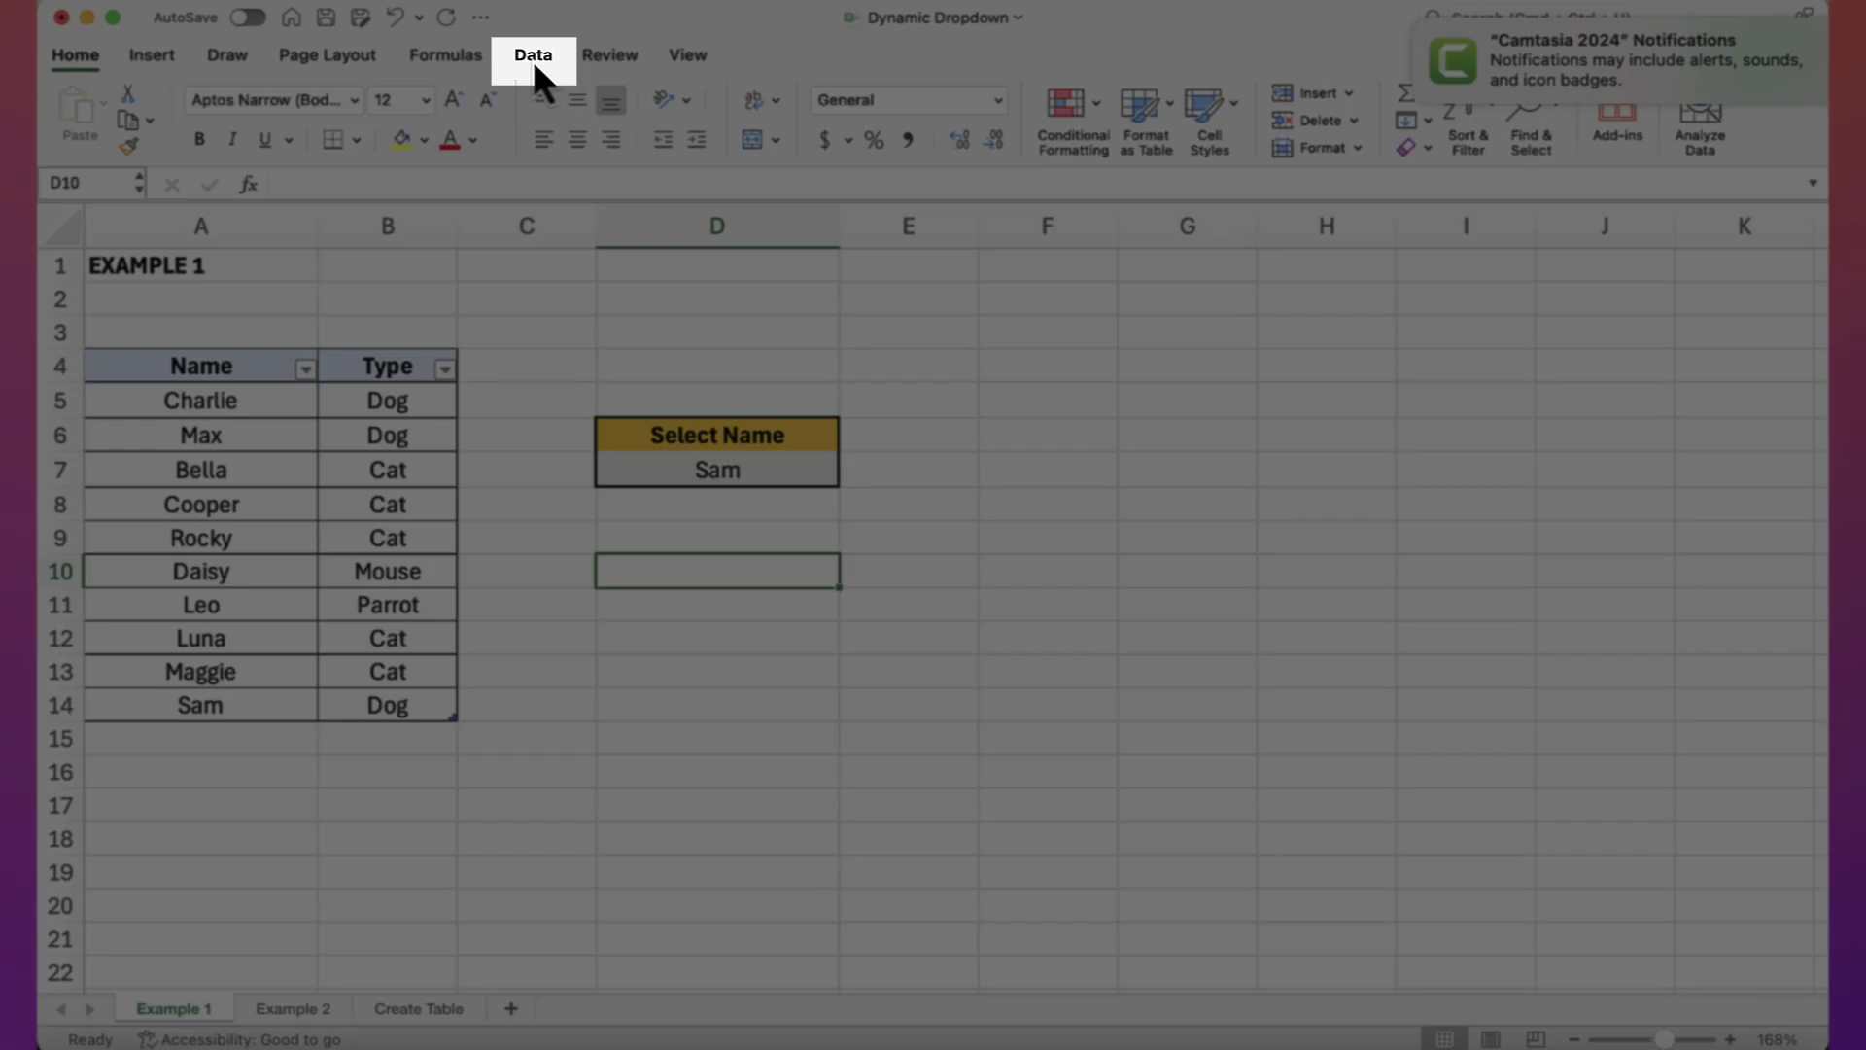
click(533, 61)
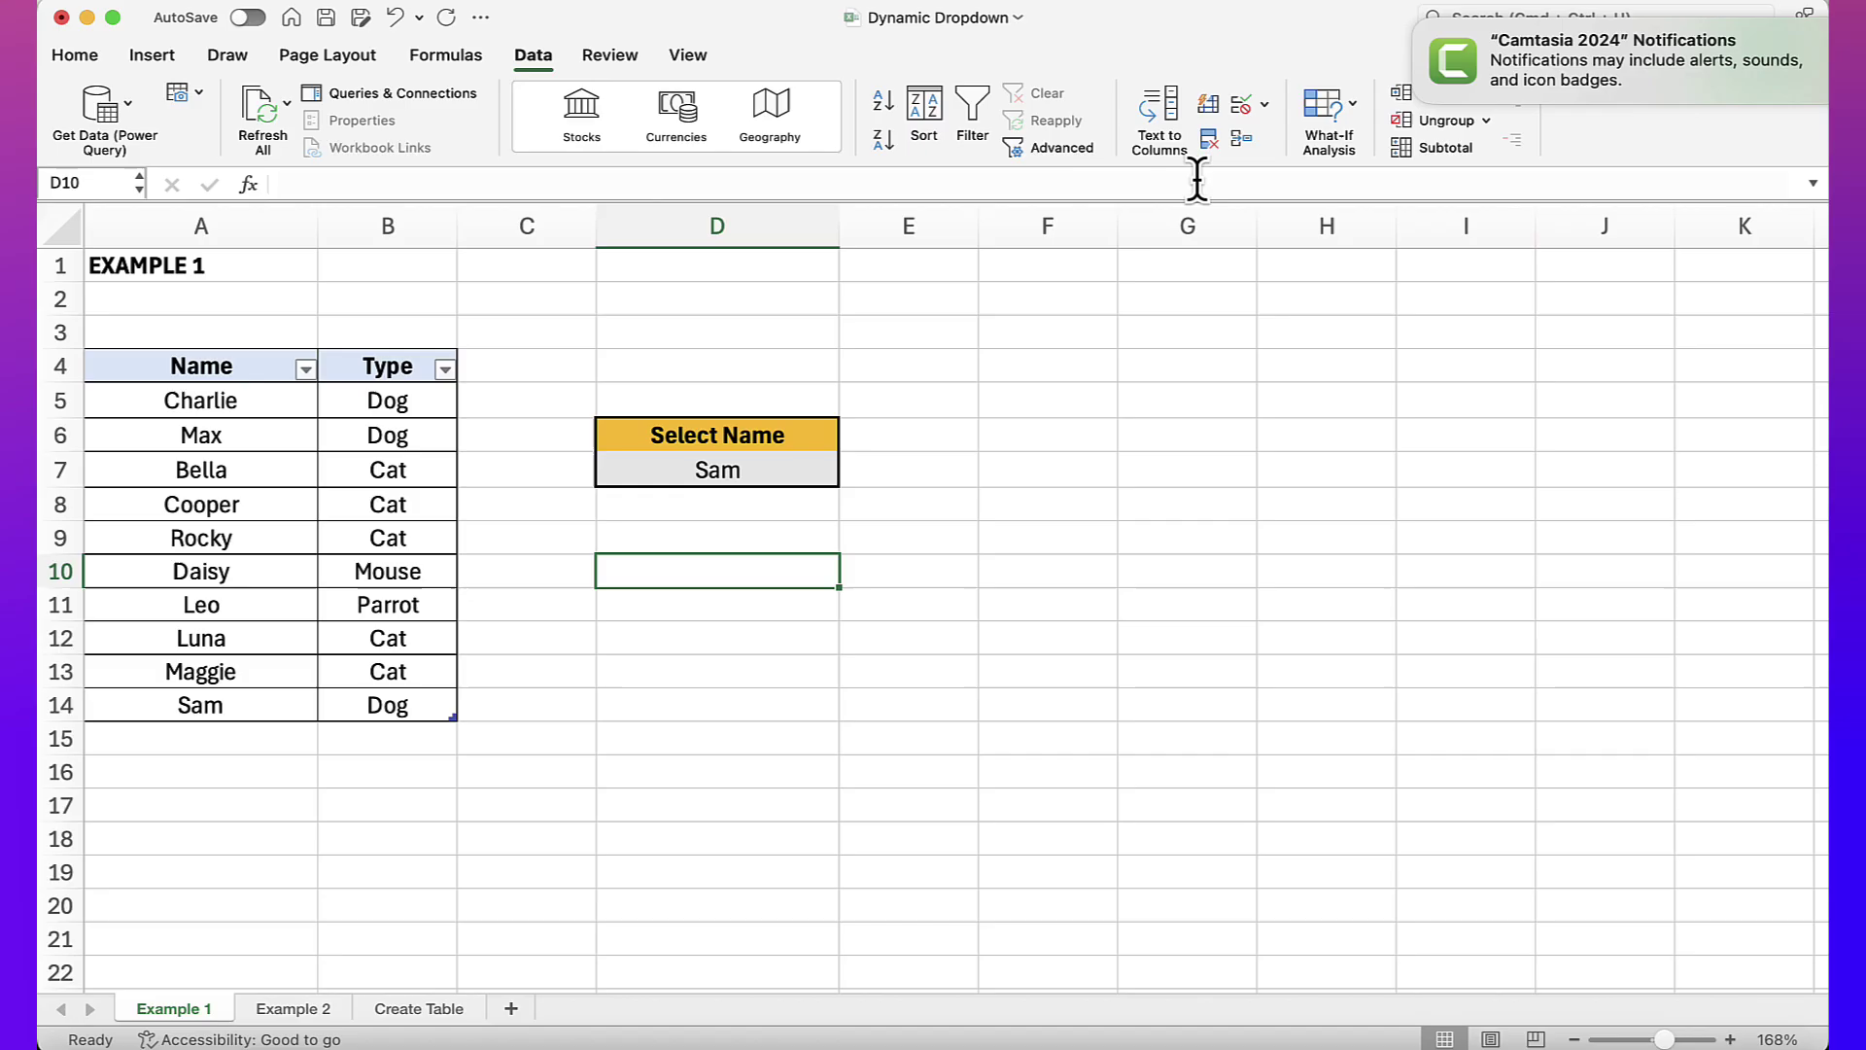
click(1263, 107)
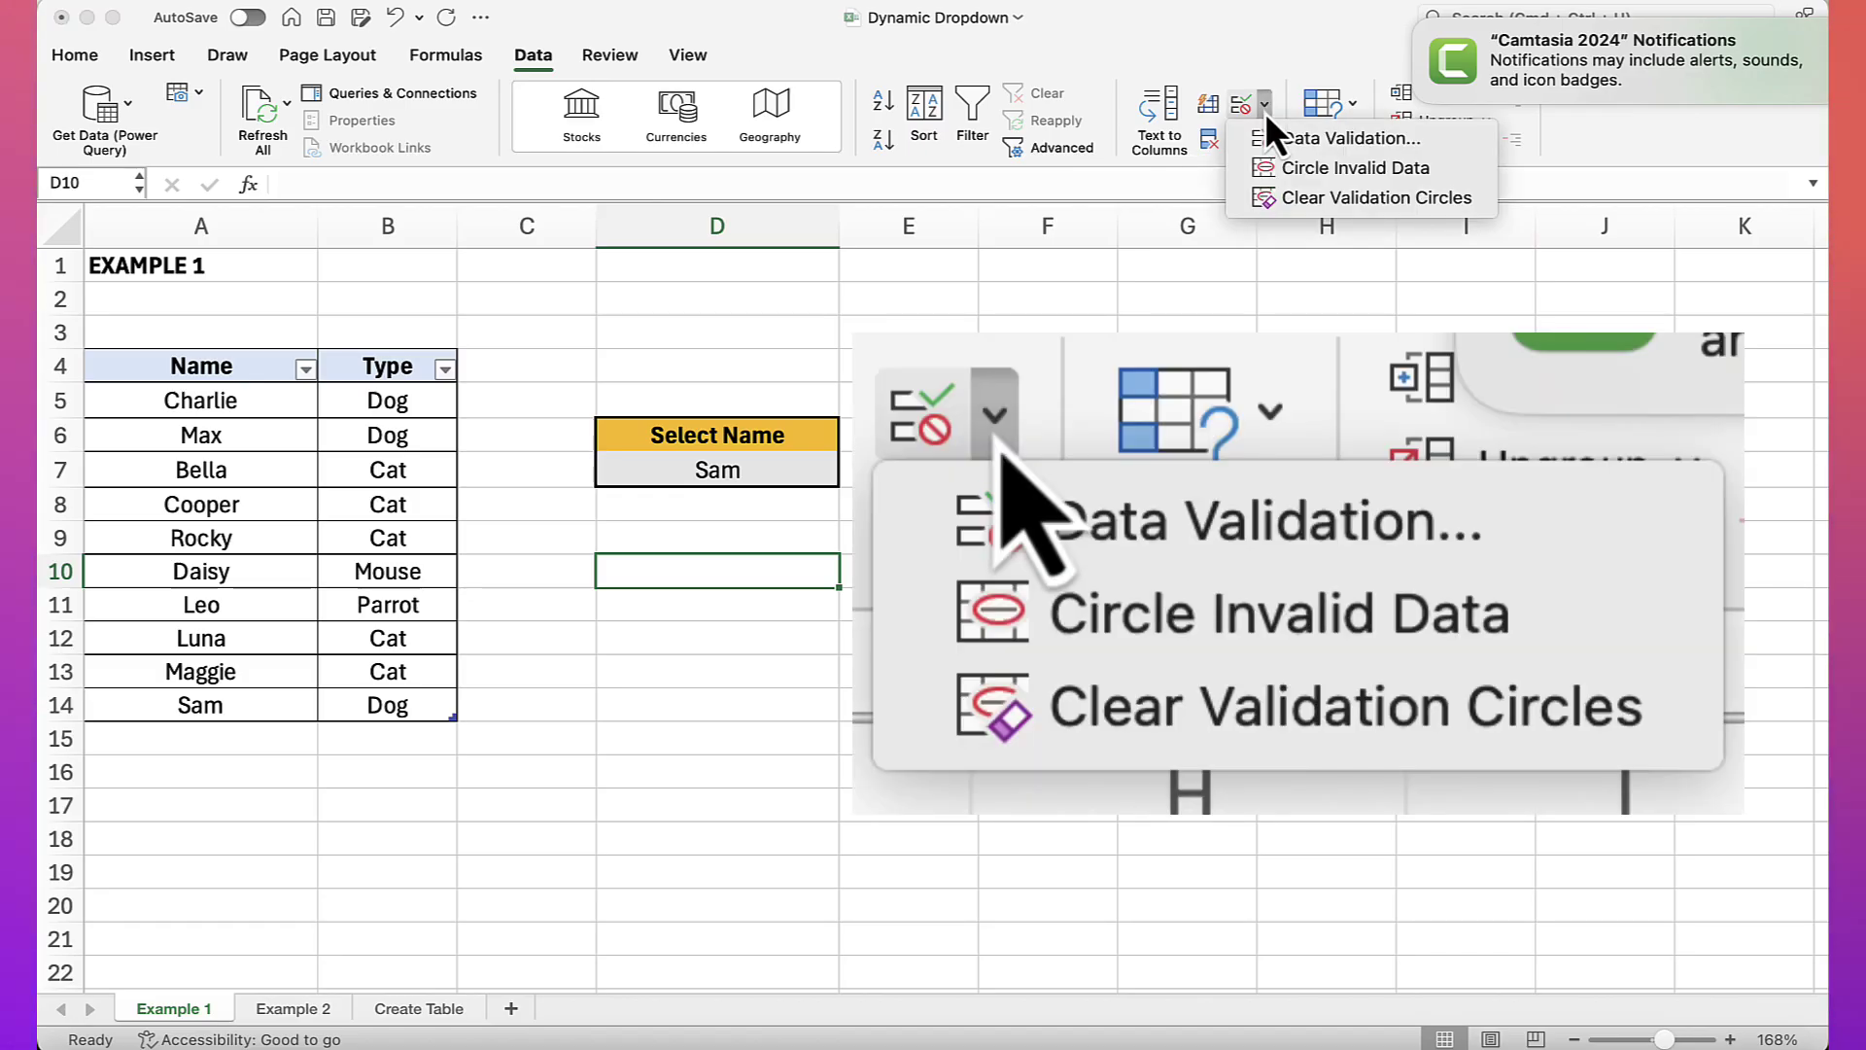
click(1321, 142)
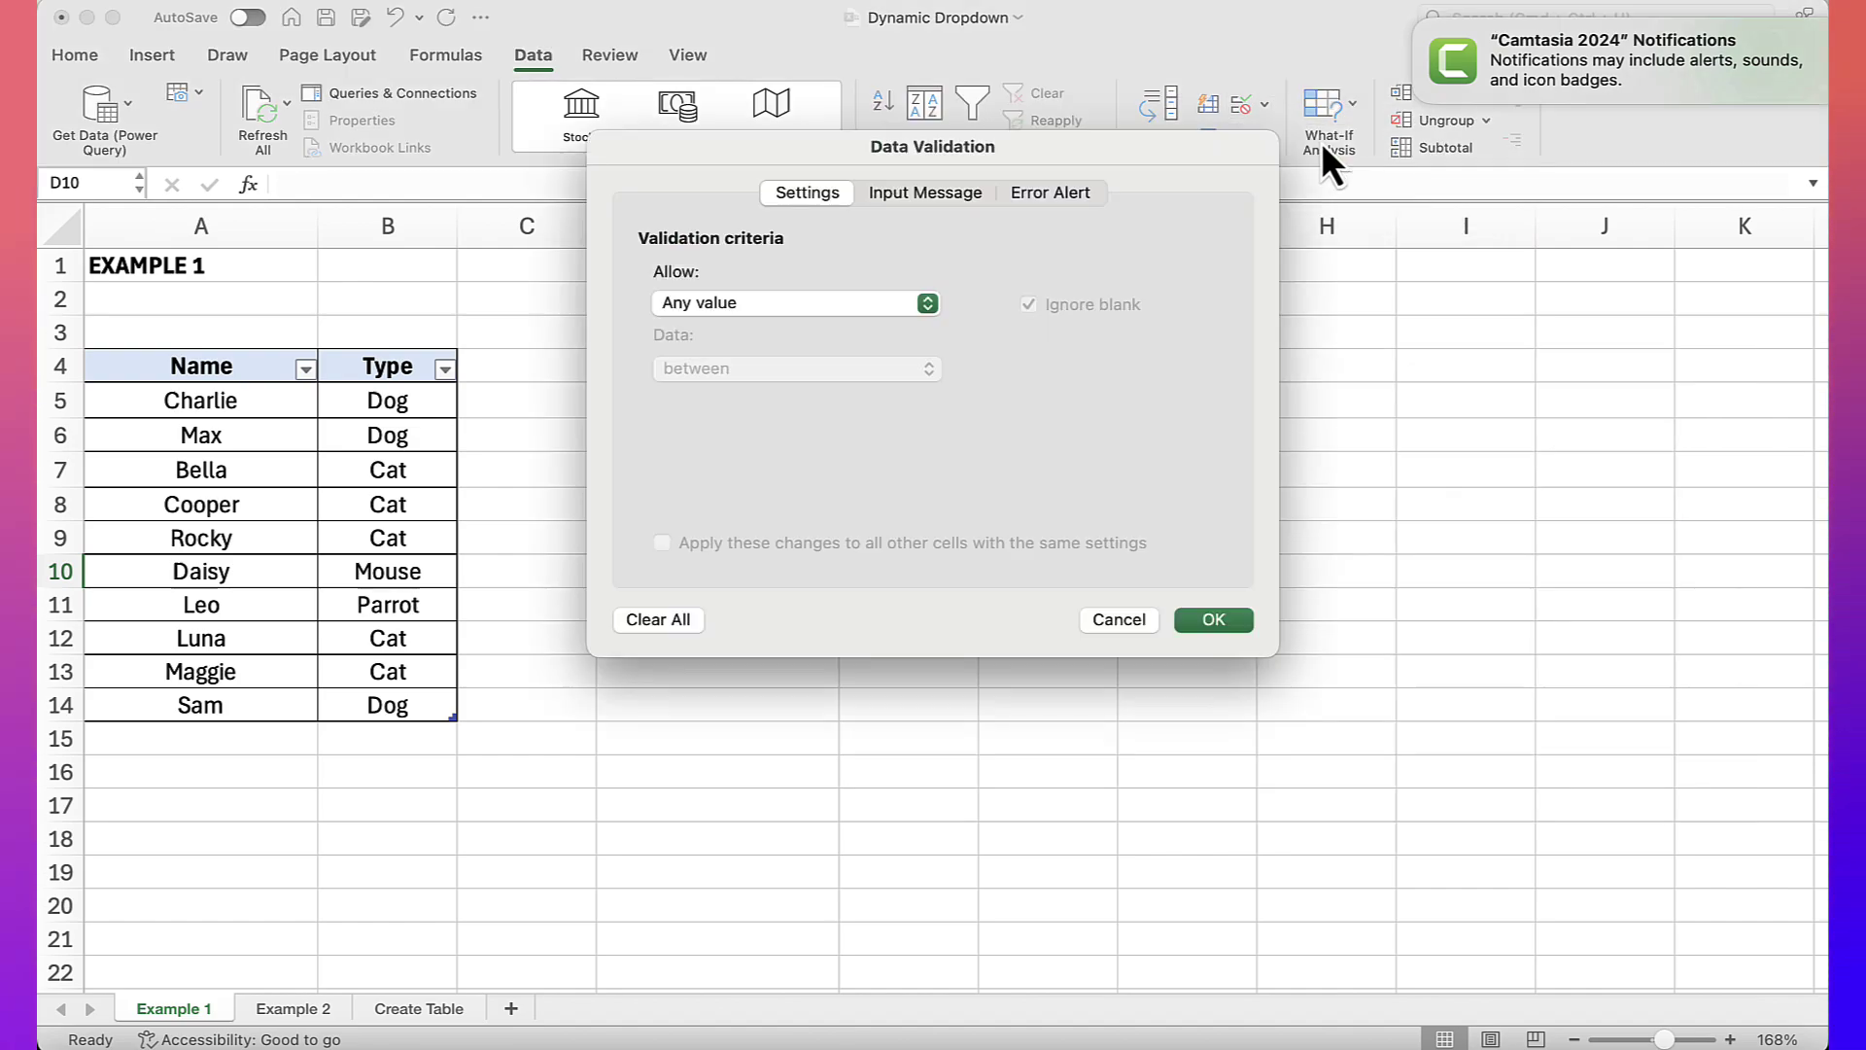
click(931, 307)
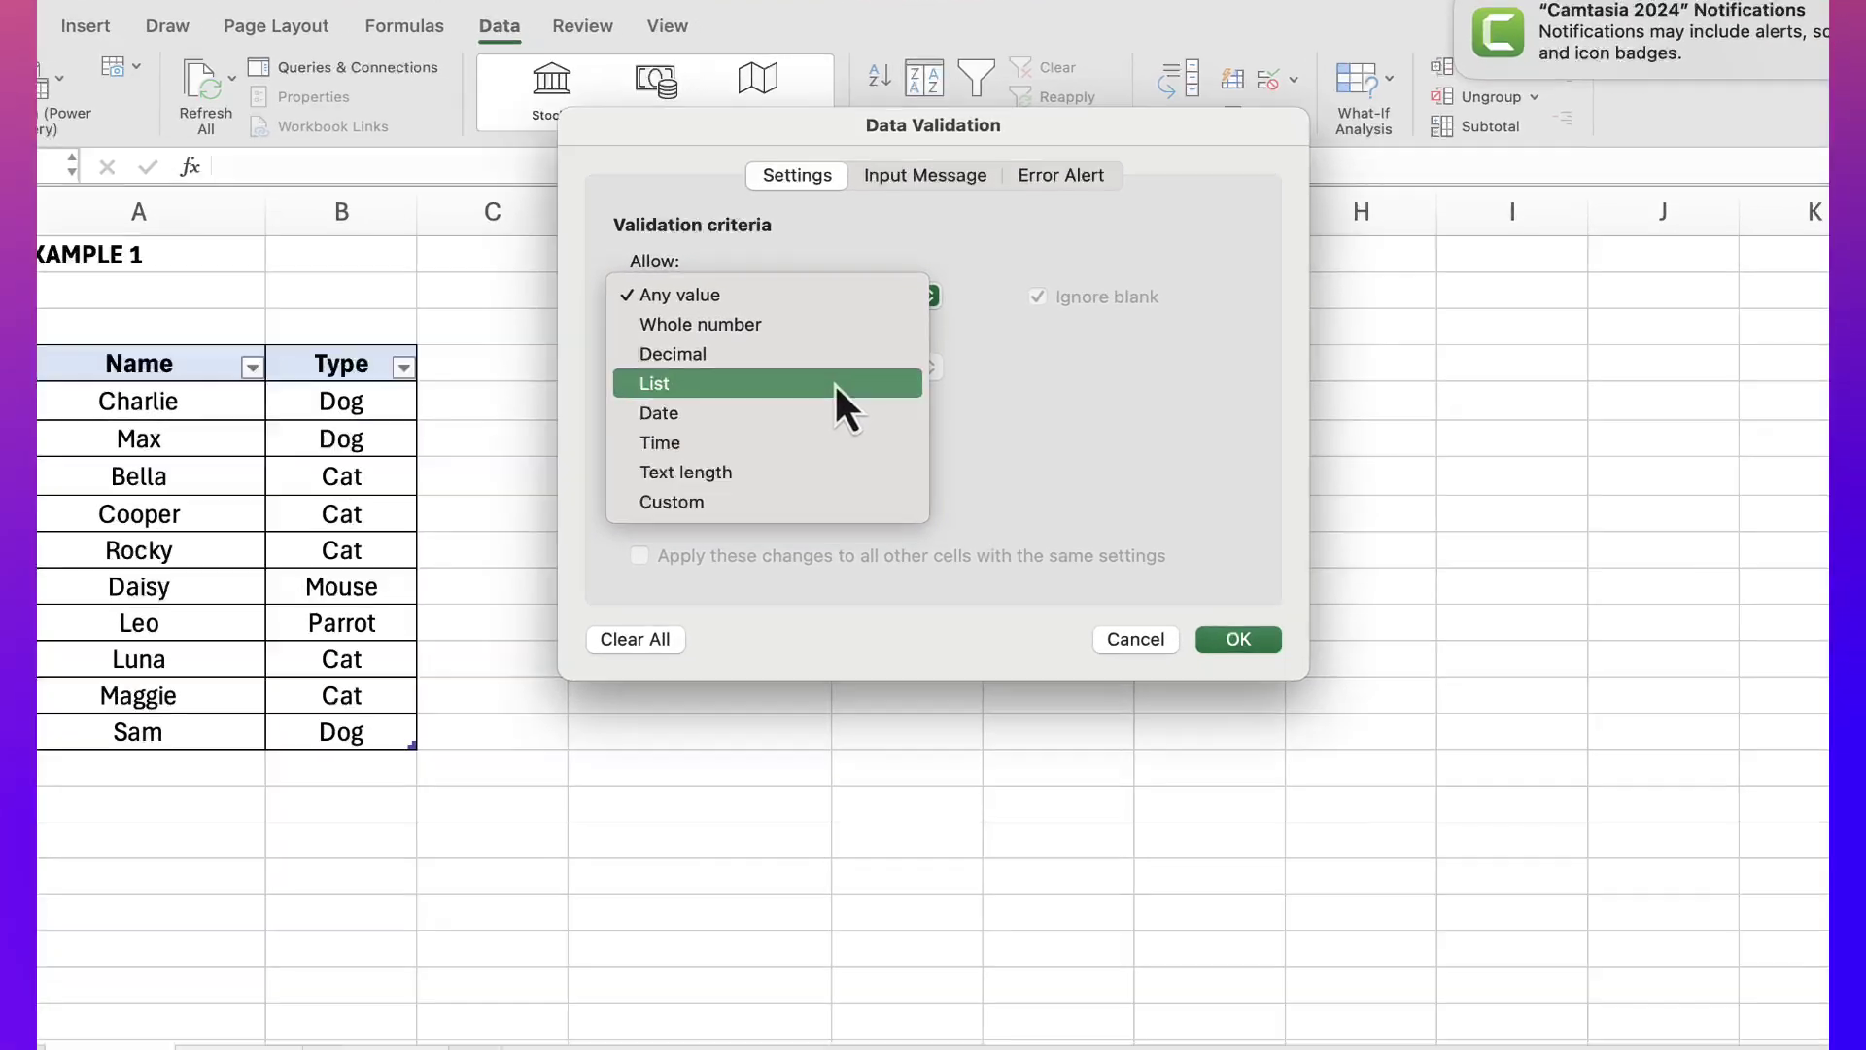
click(842, 383)
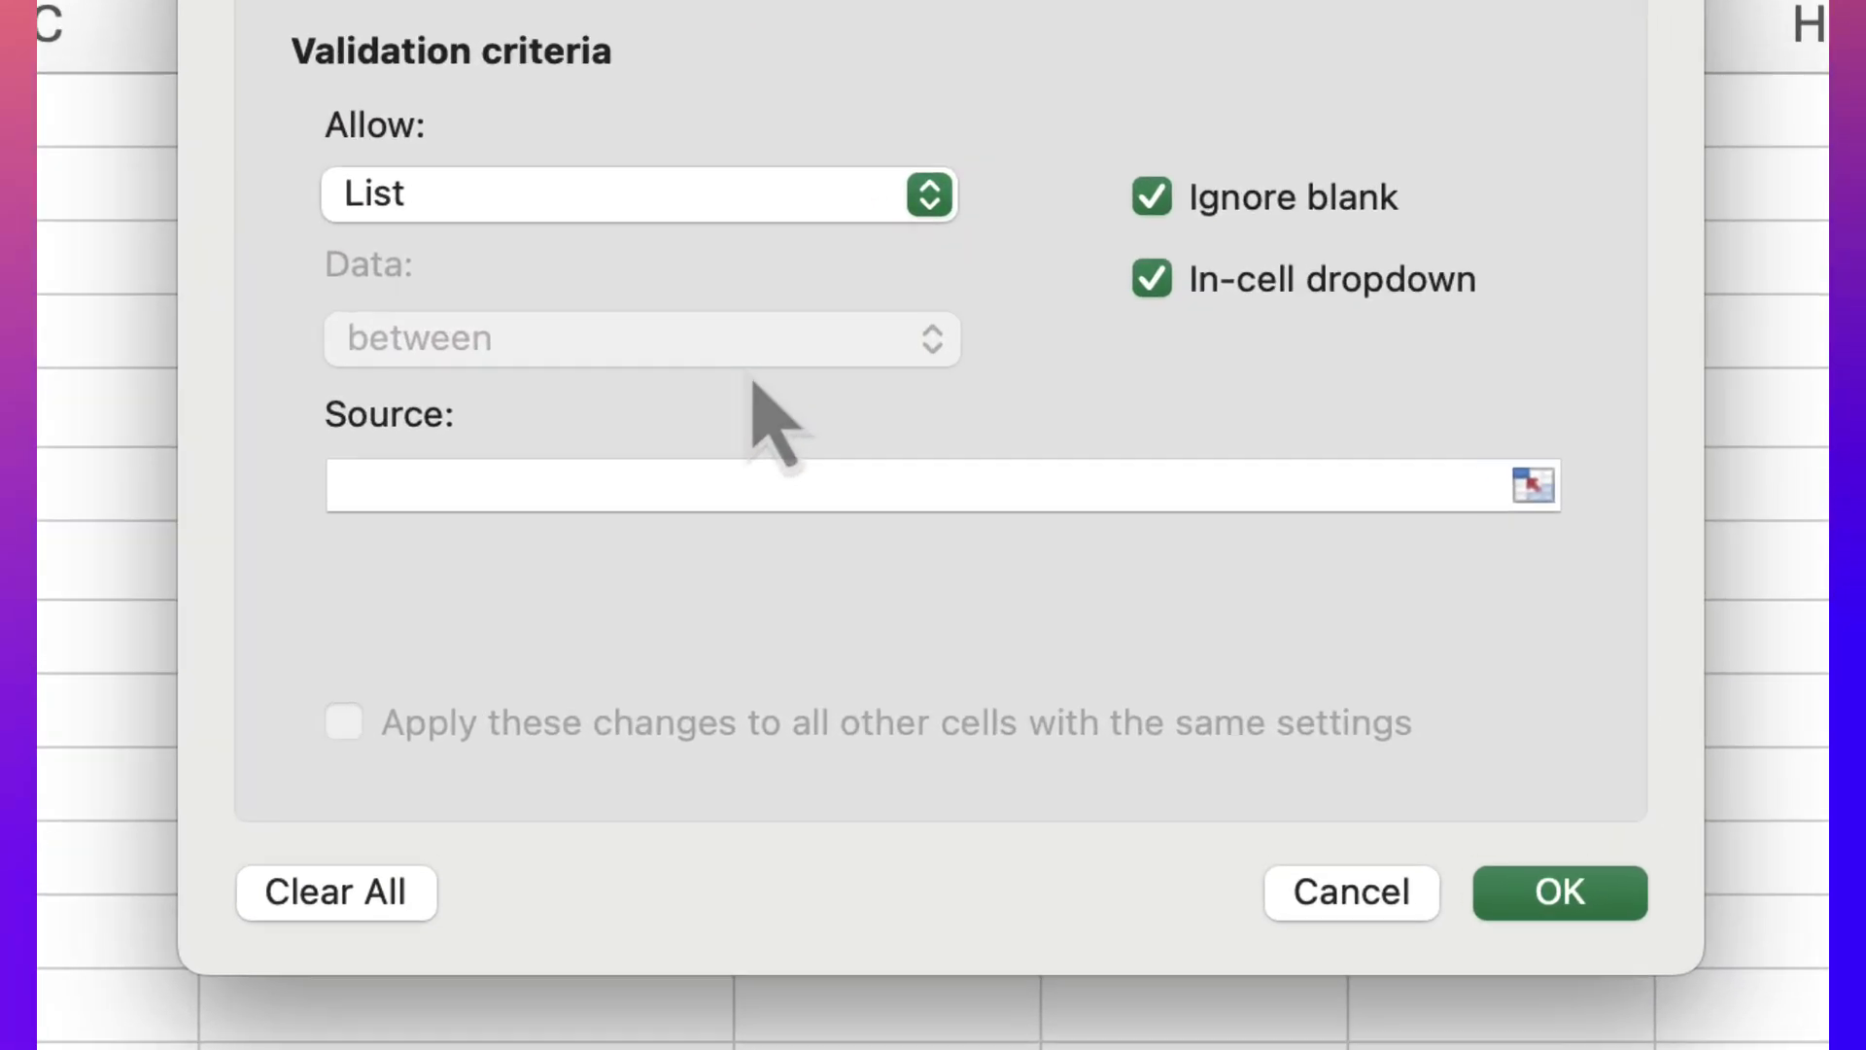
- Set the list source to =indirect("Pets[Name]") and apply the validation to cell D10
click(846, 431)
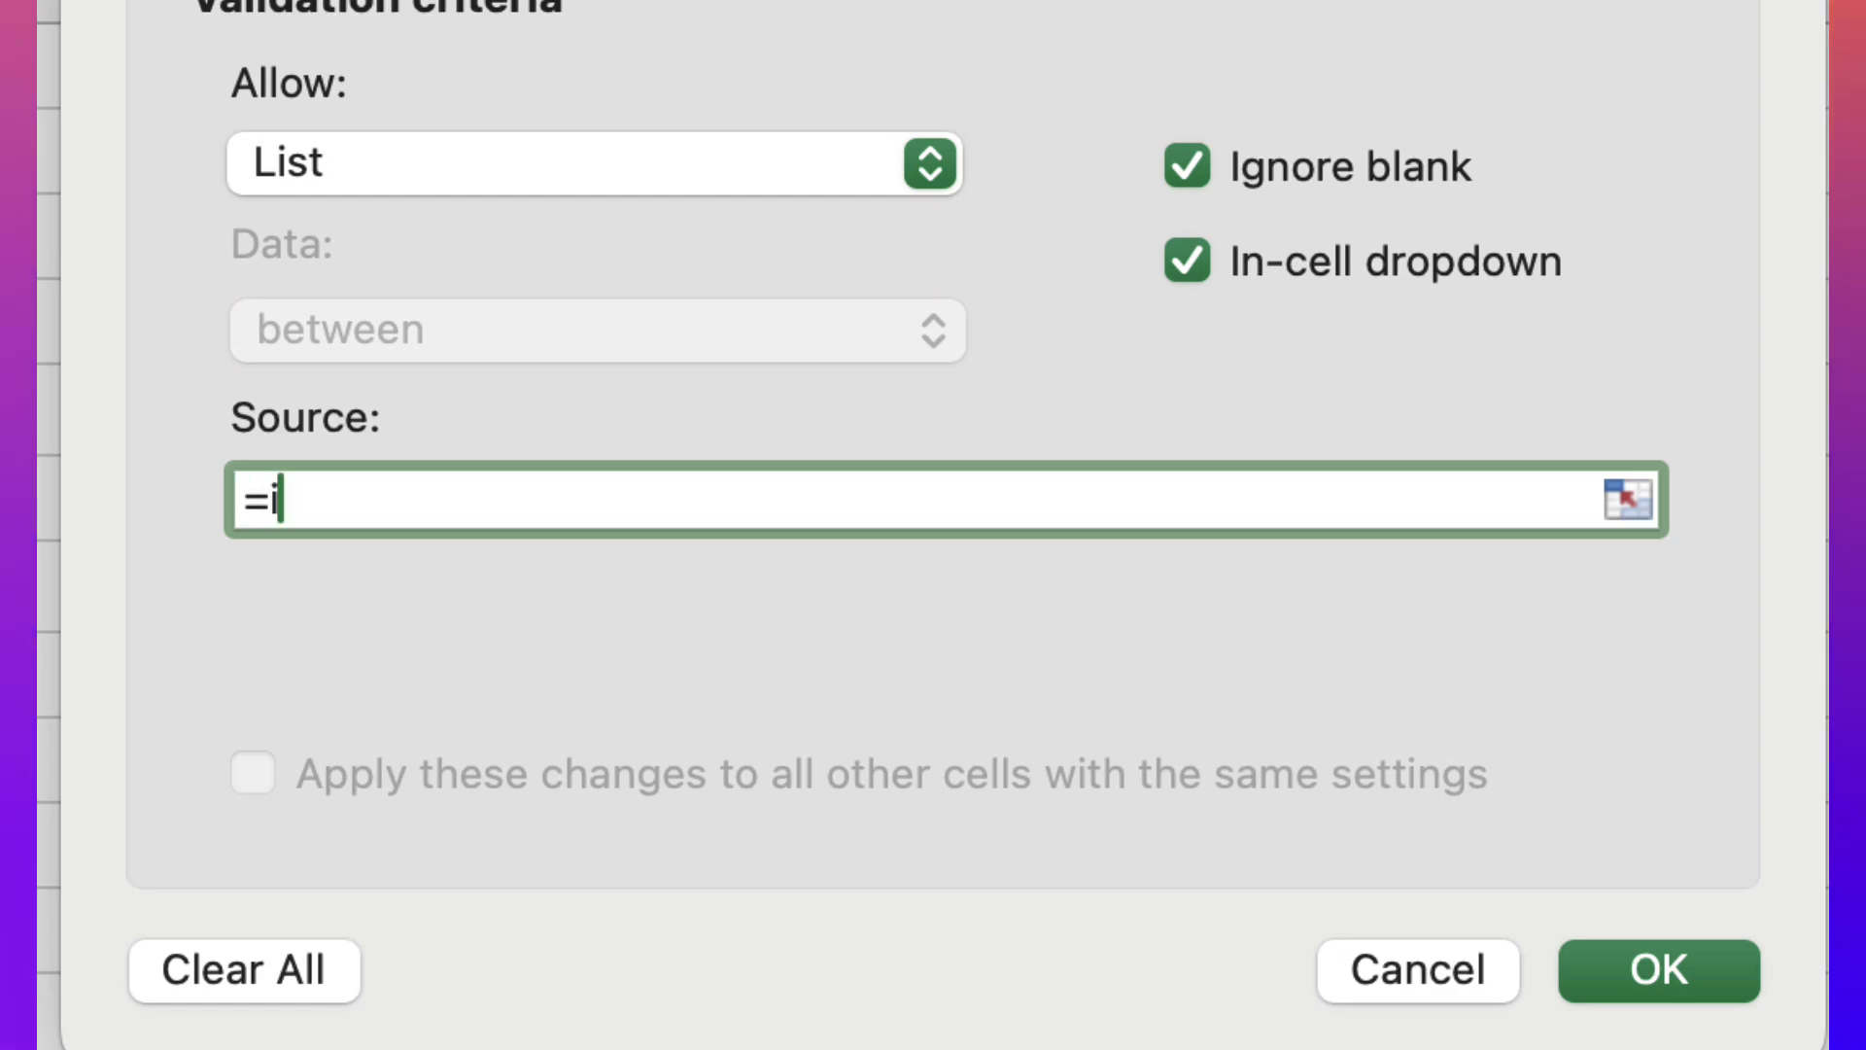
text(=indirec)
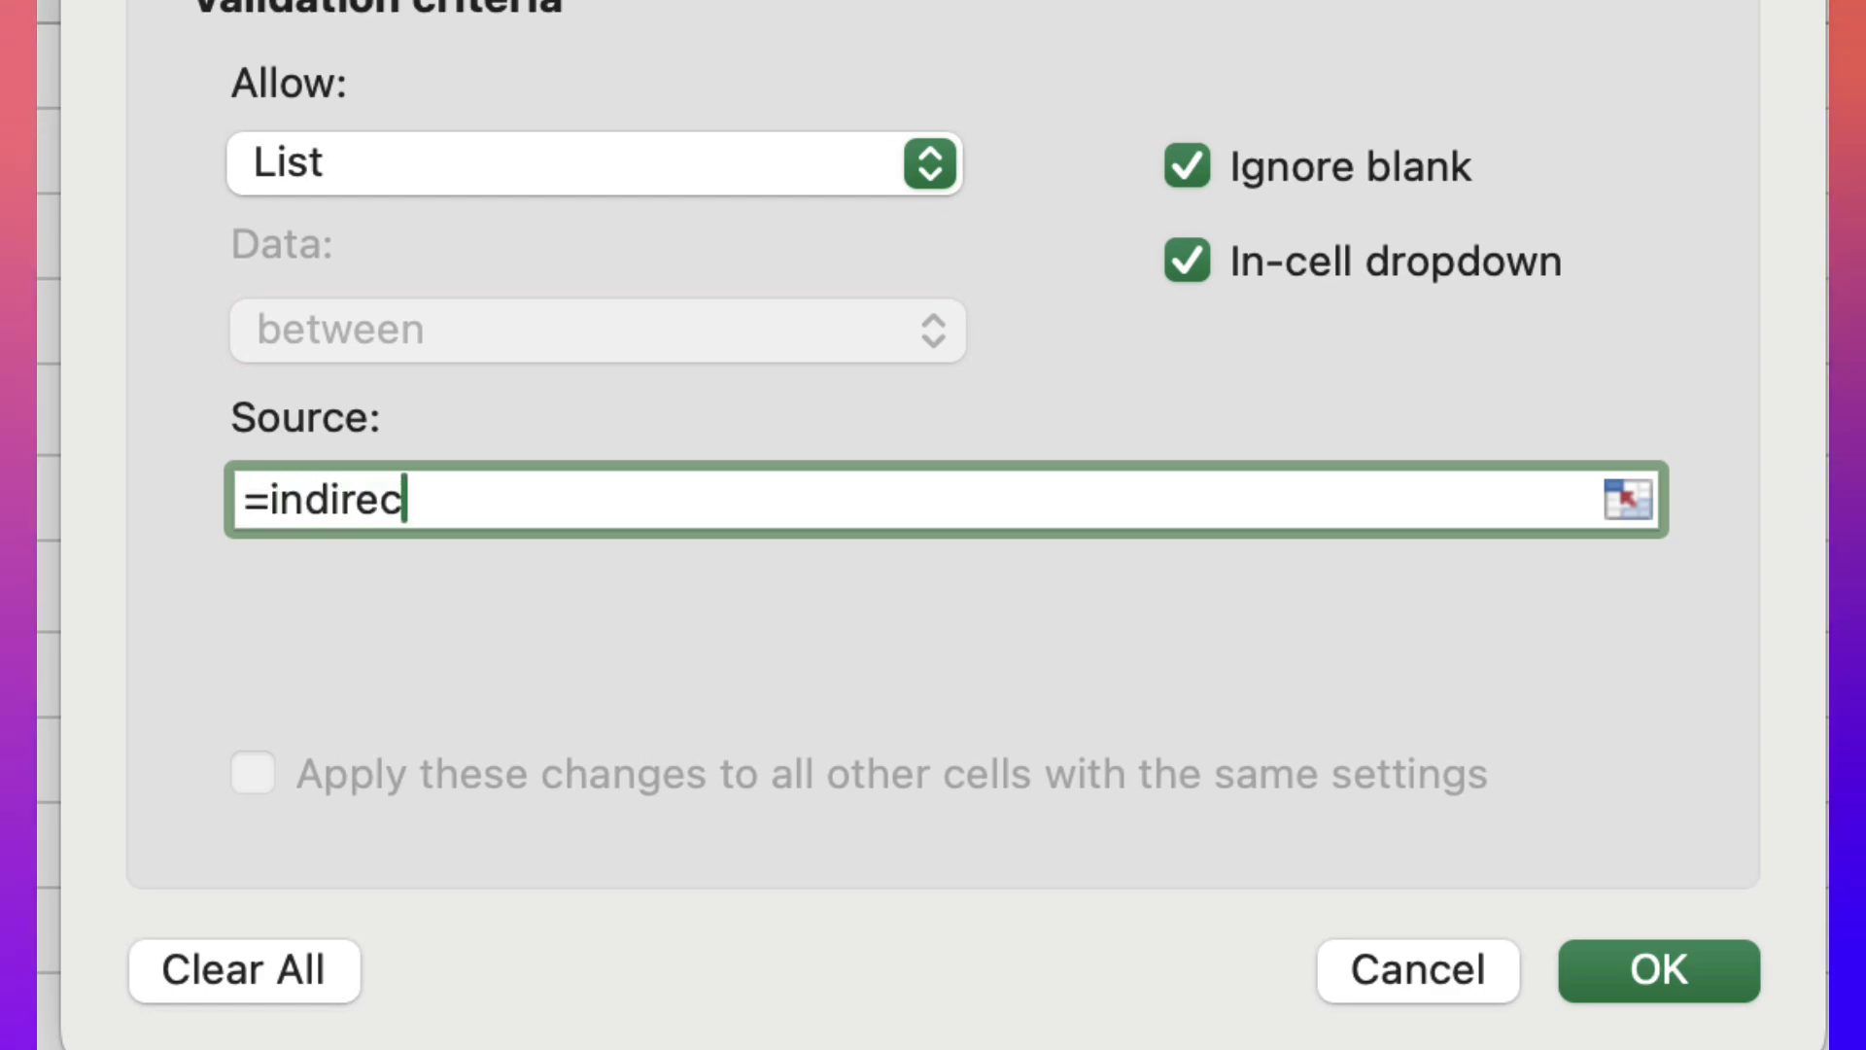
text(t()
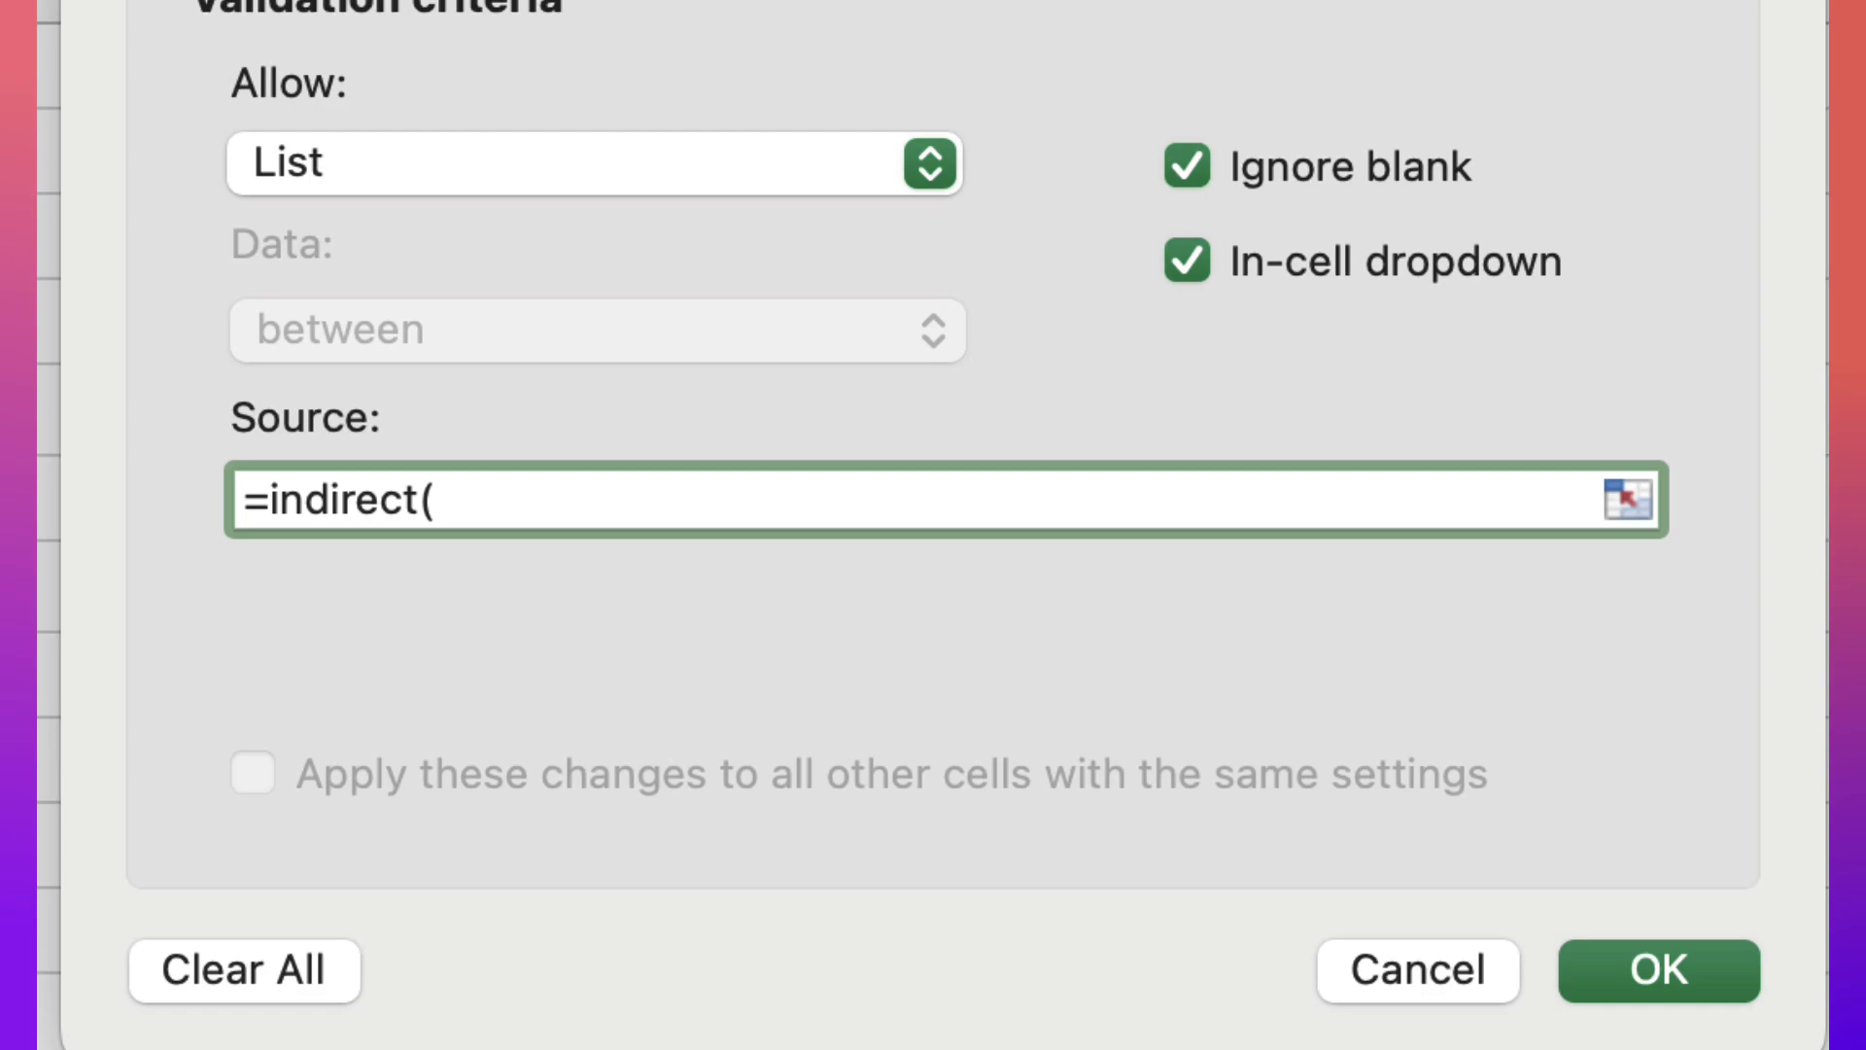
text("pets)
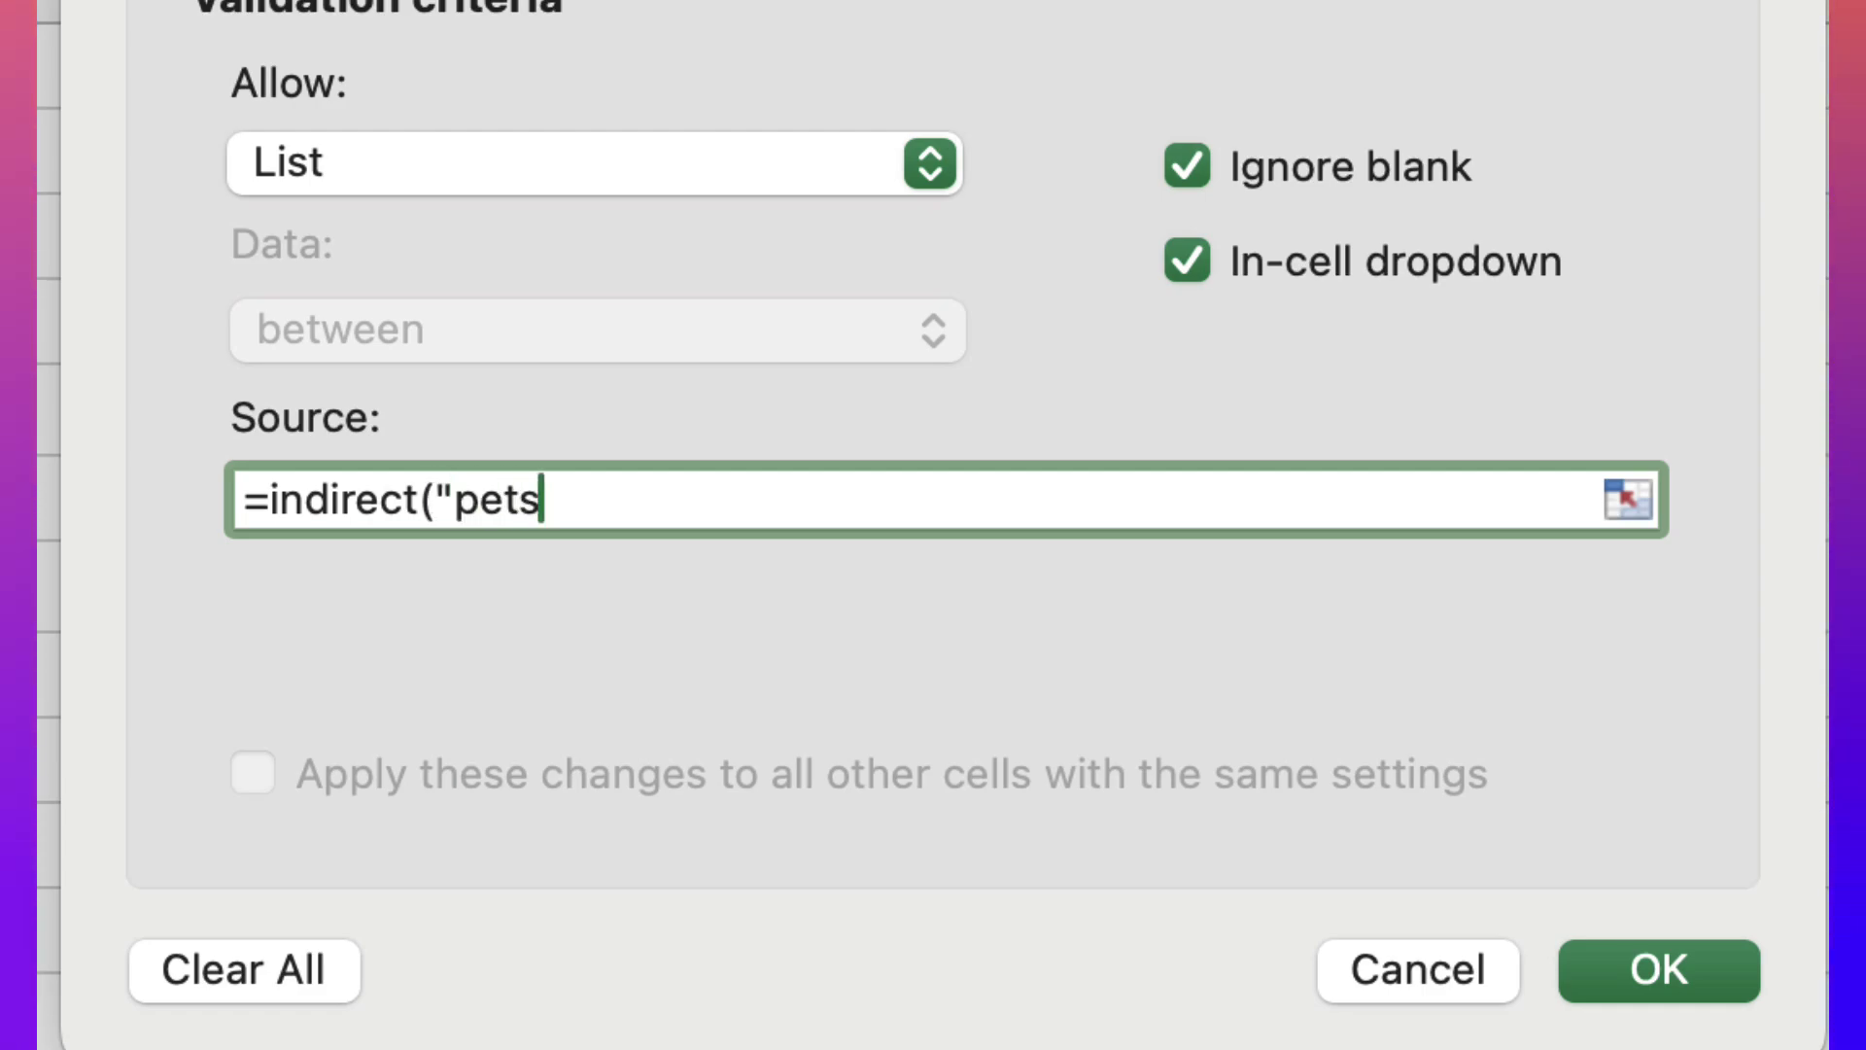
key(BackSpace)
key(BackSpace)
key(BackSpace)
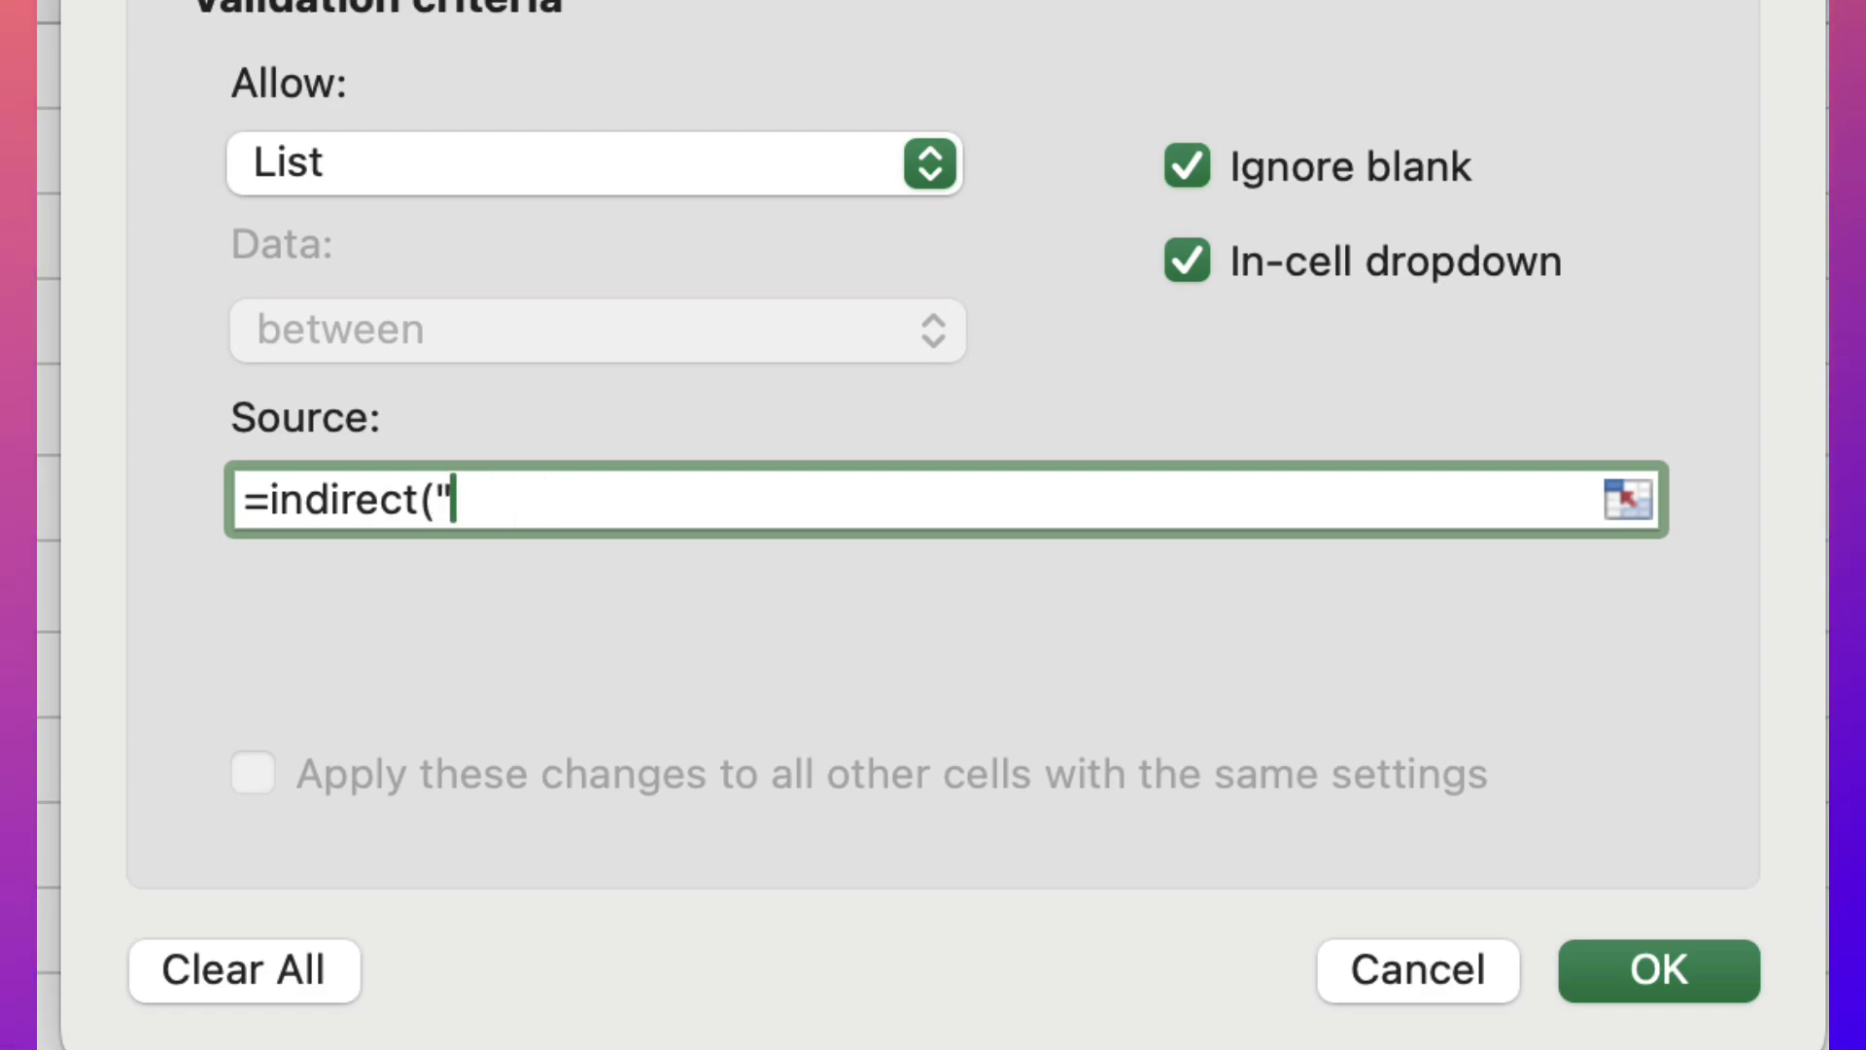
text(Pets)
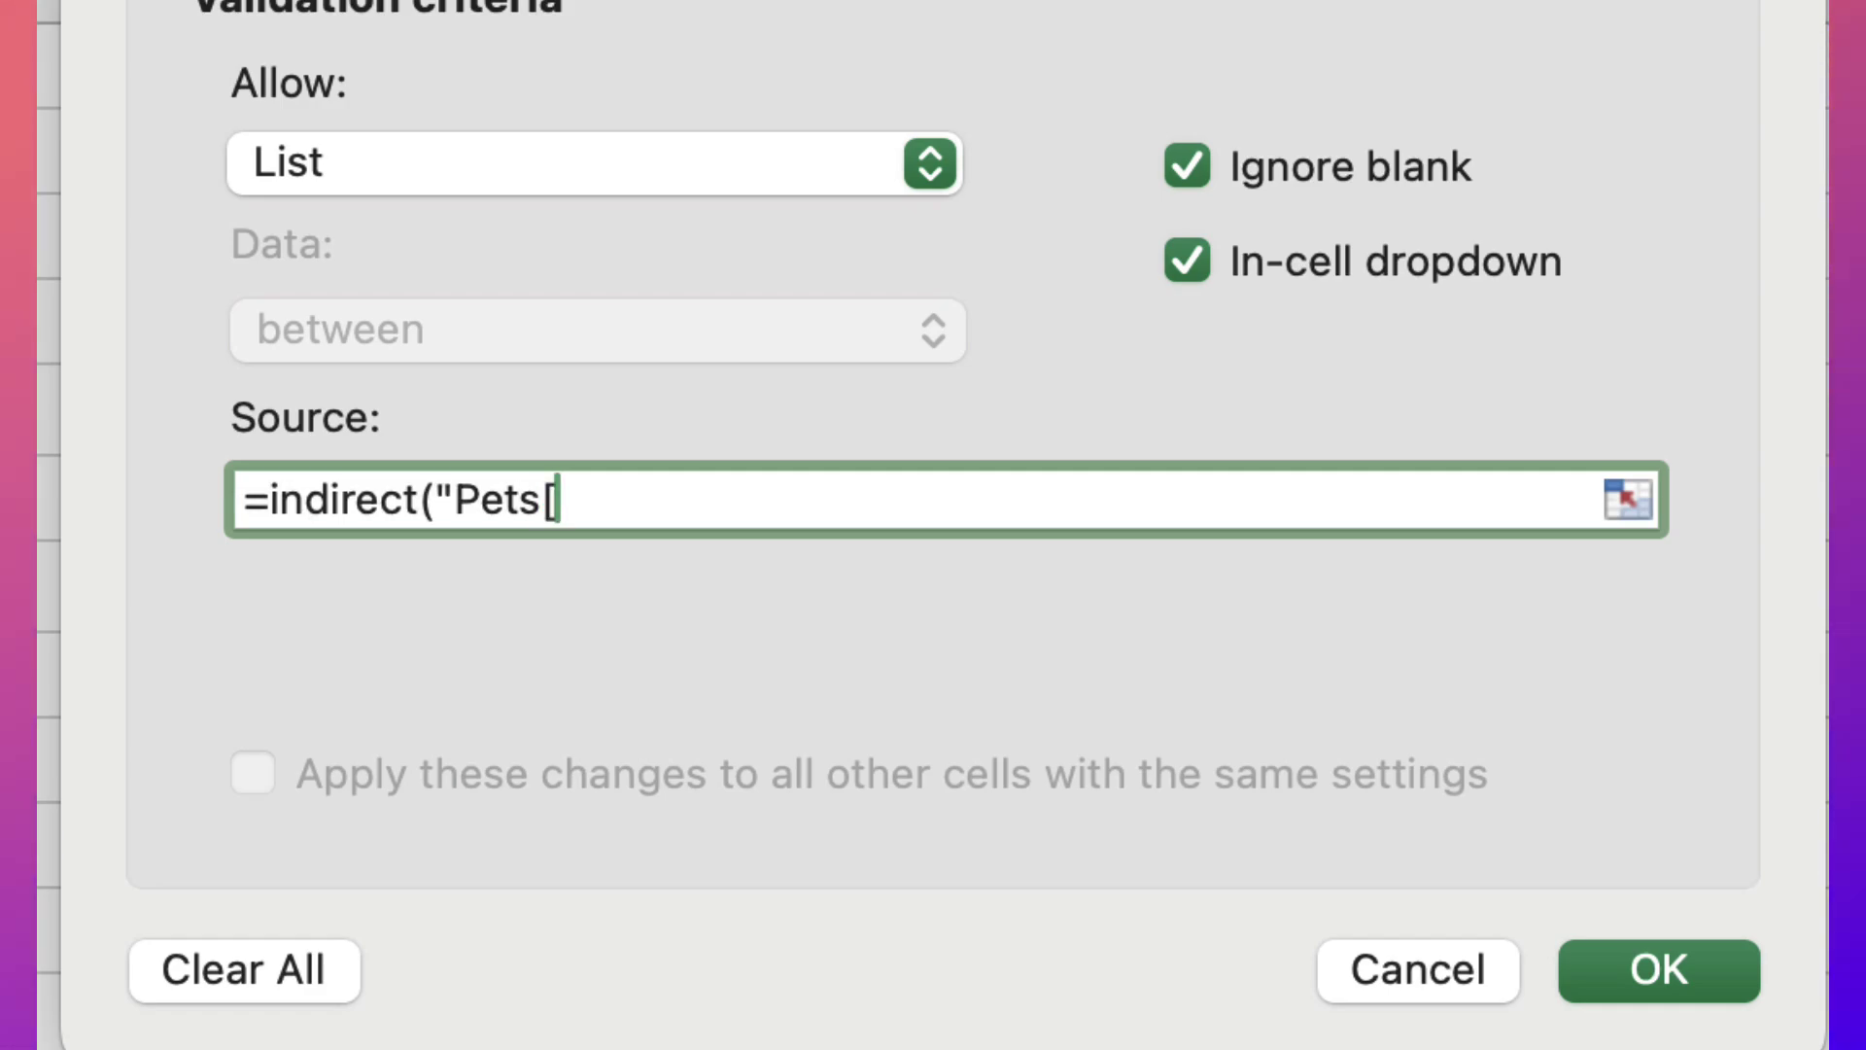
text([N)
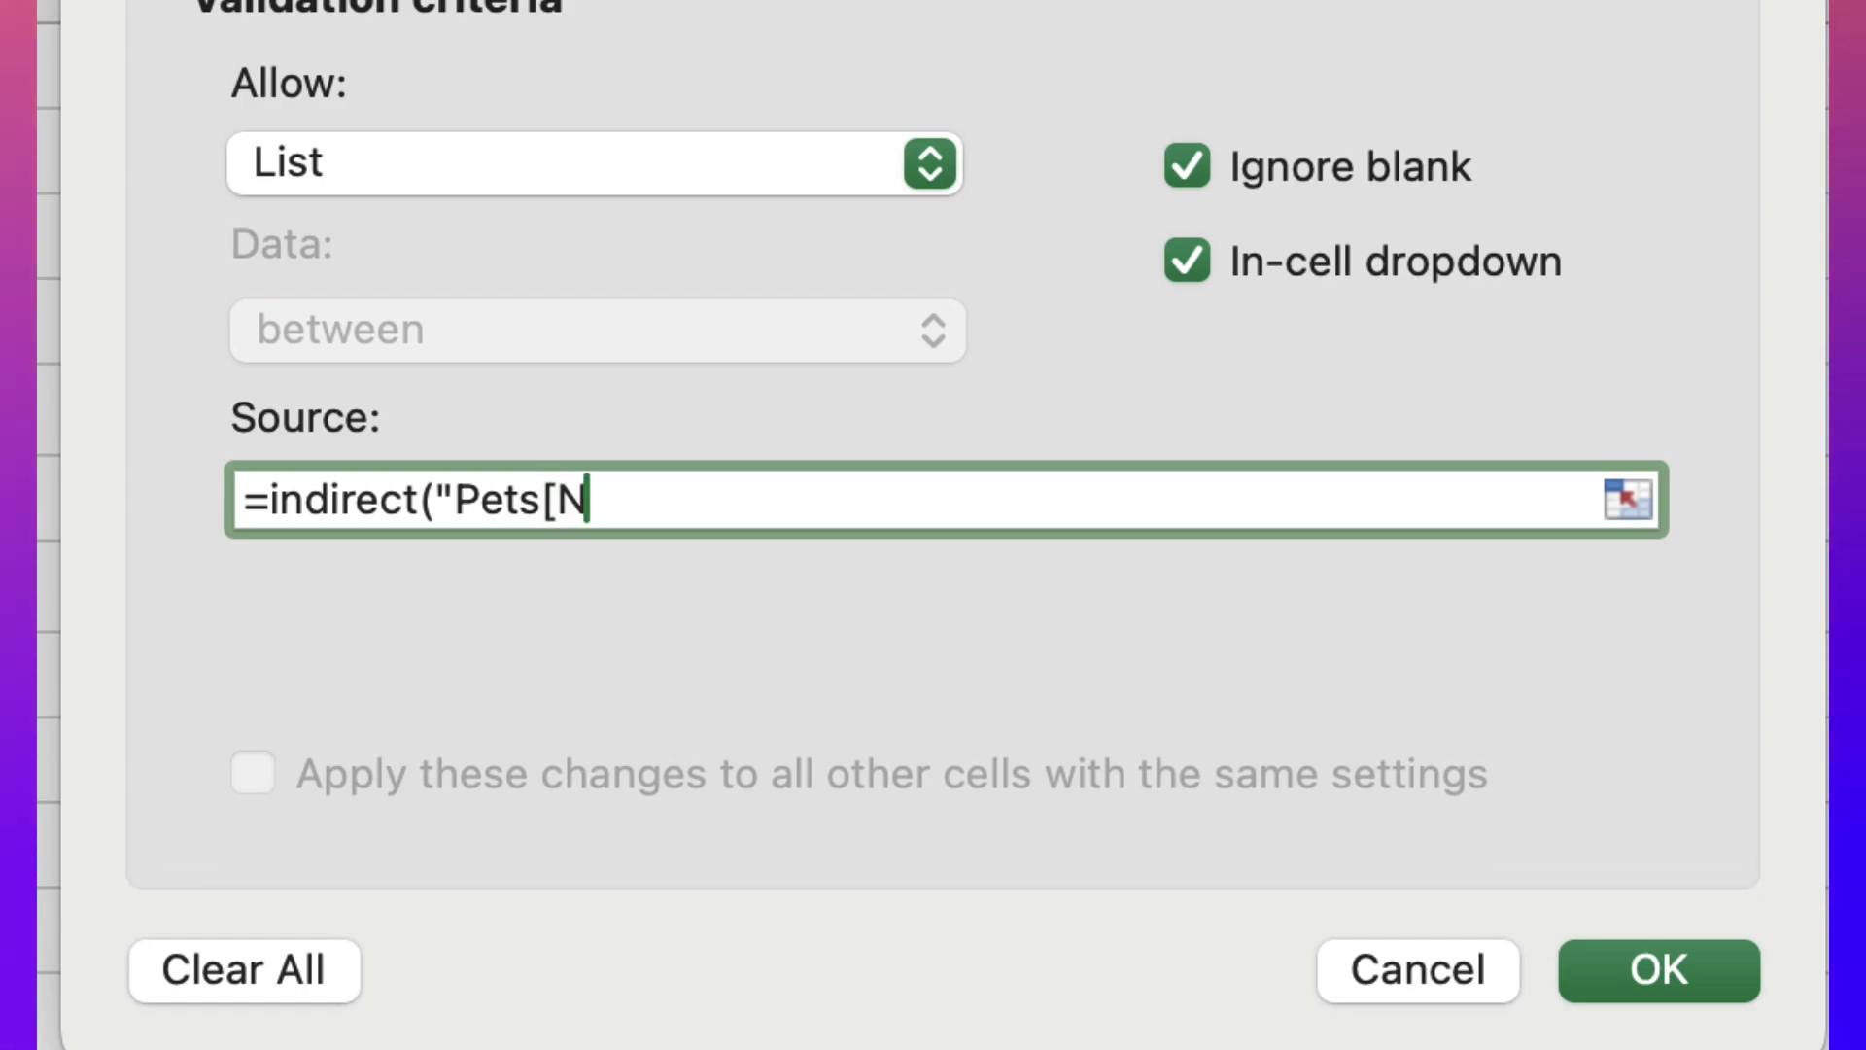
text(ame)
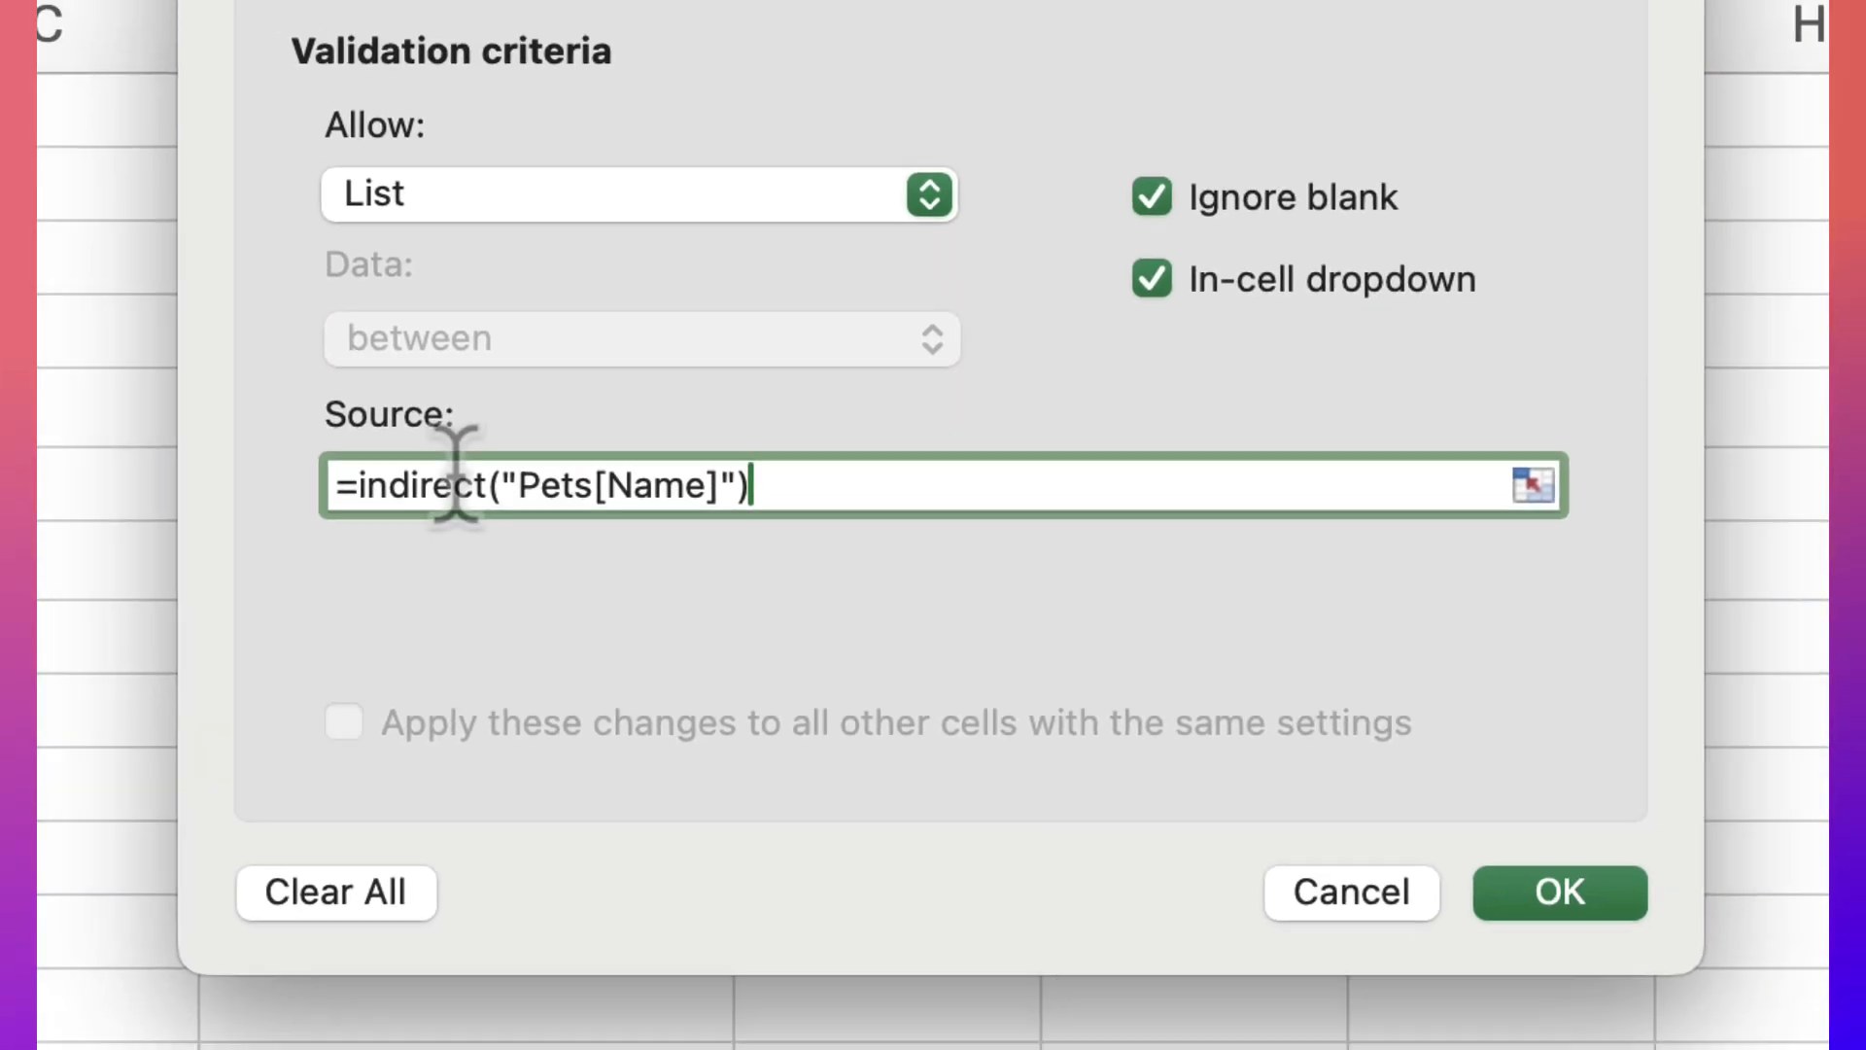
key(Return)
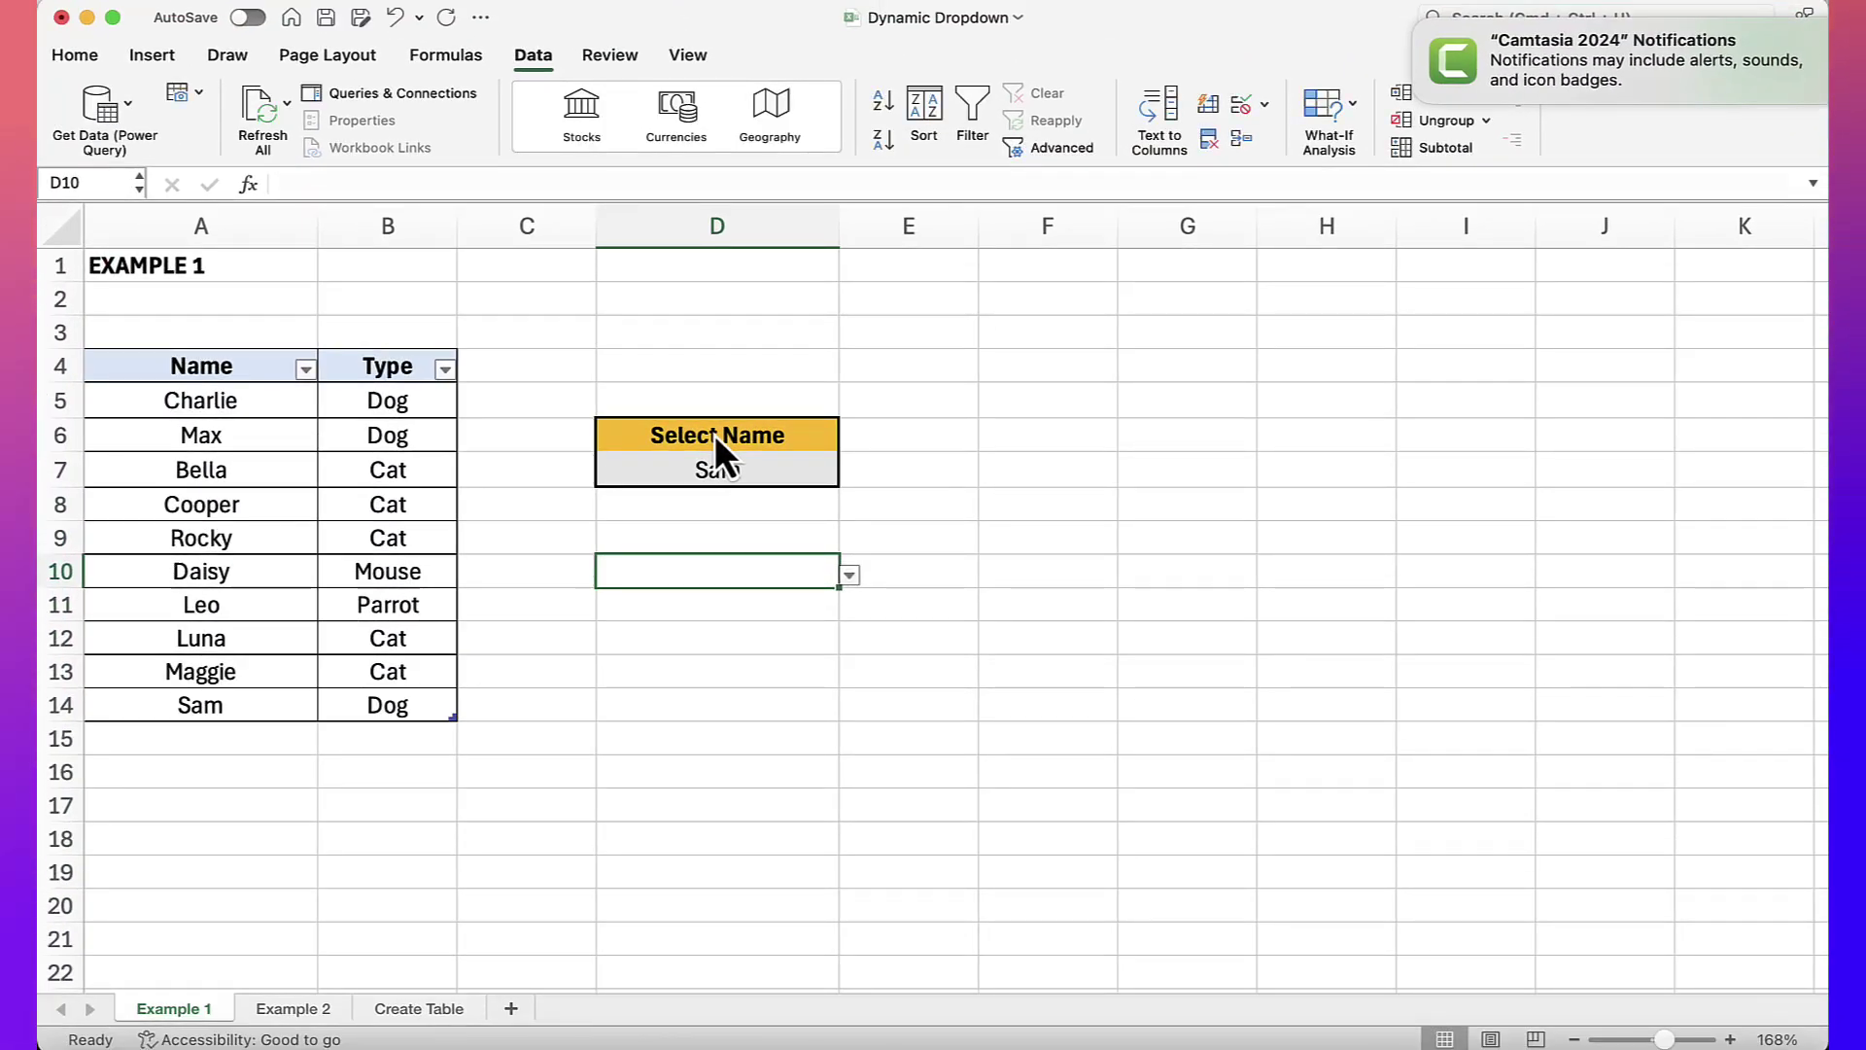
- Check the names offered by the dropdown in D10 against the last entry of the pets table
click(850, 574)
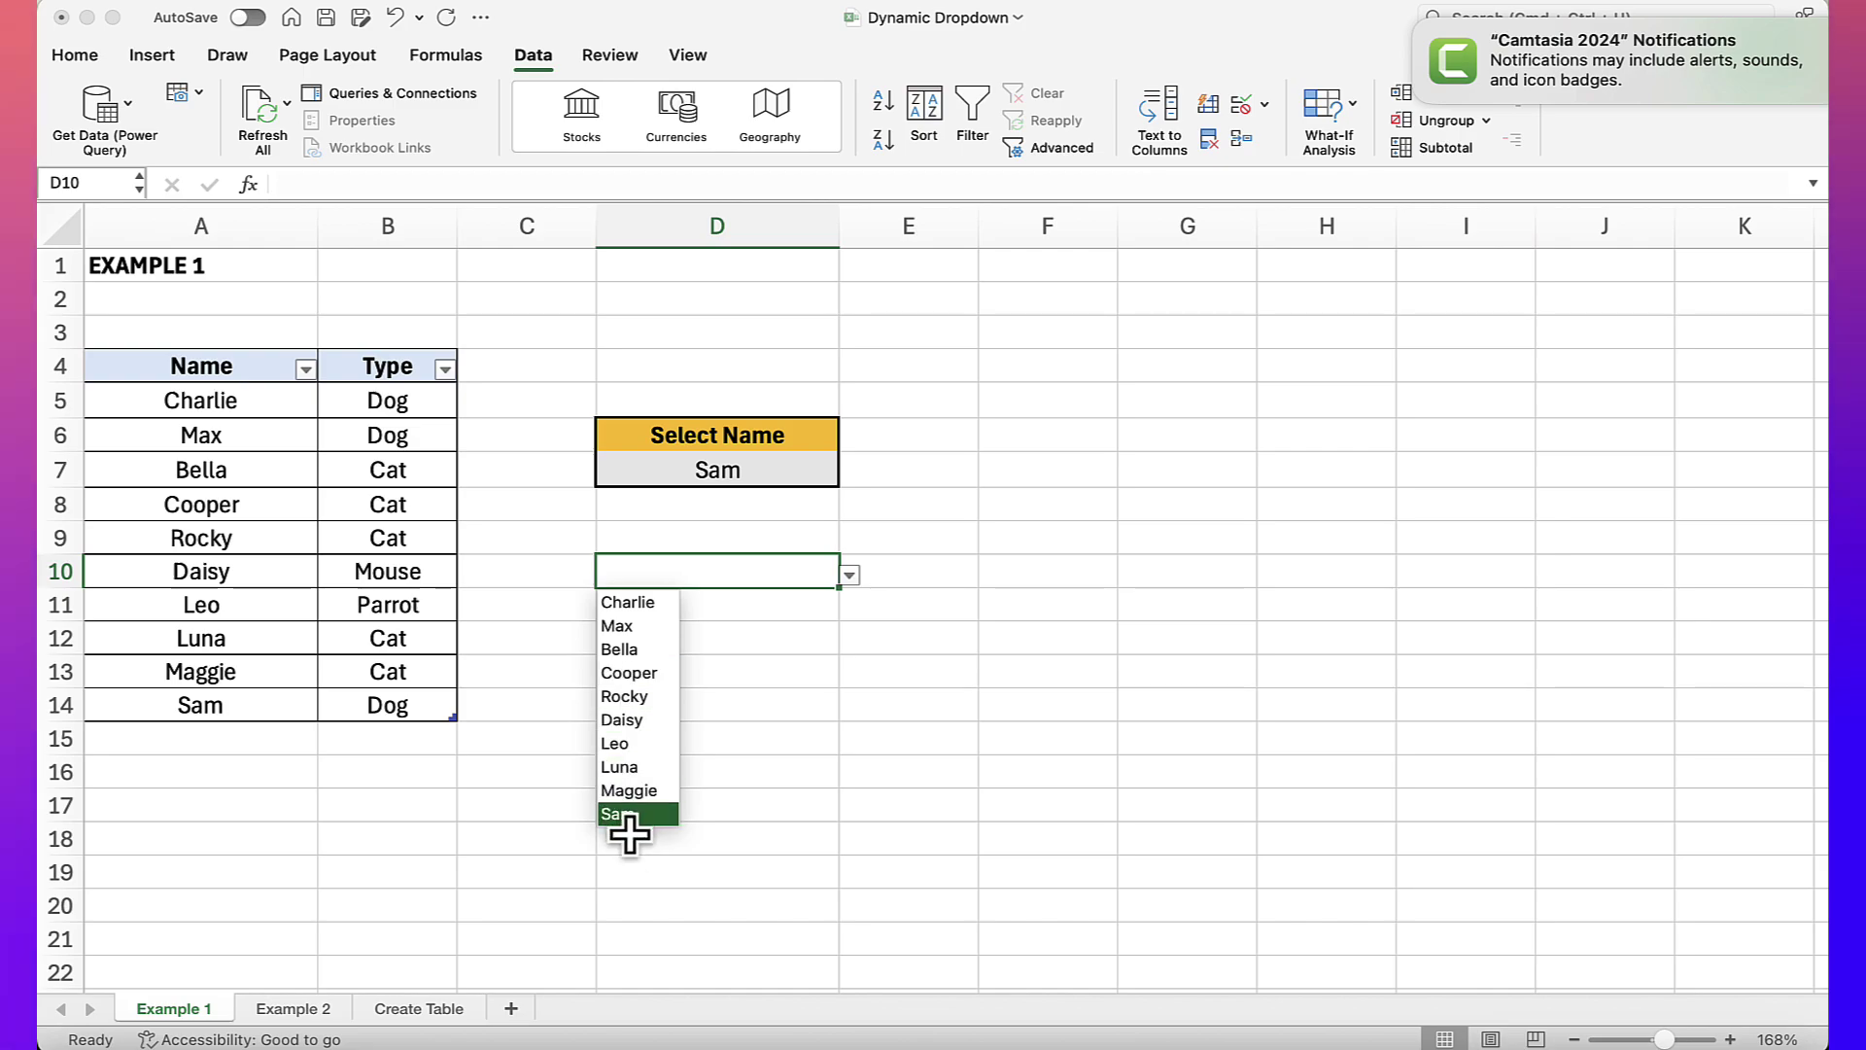
key(Escape)
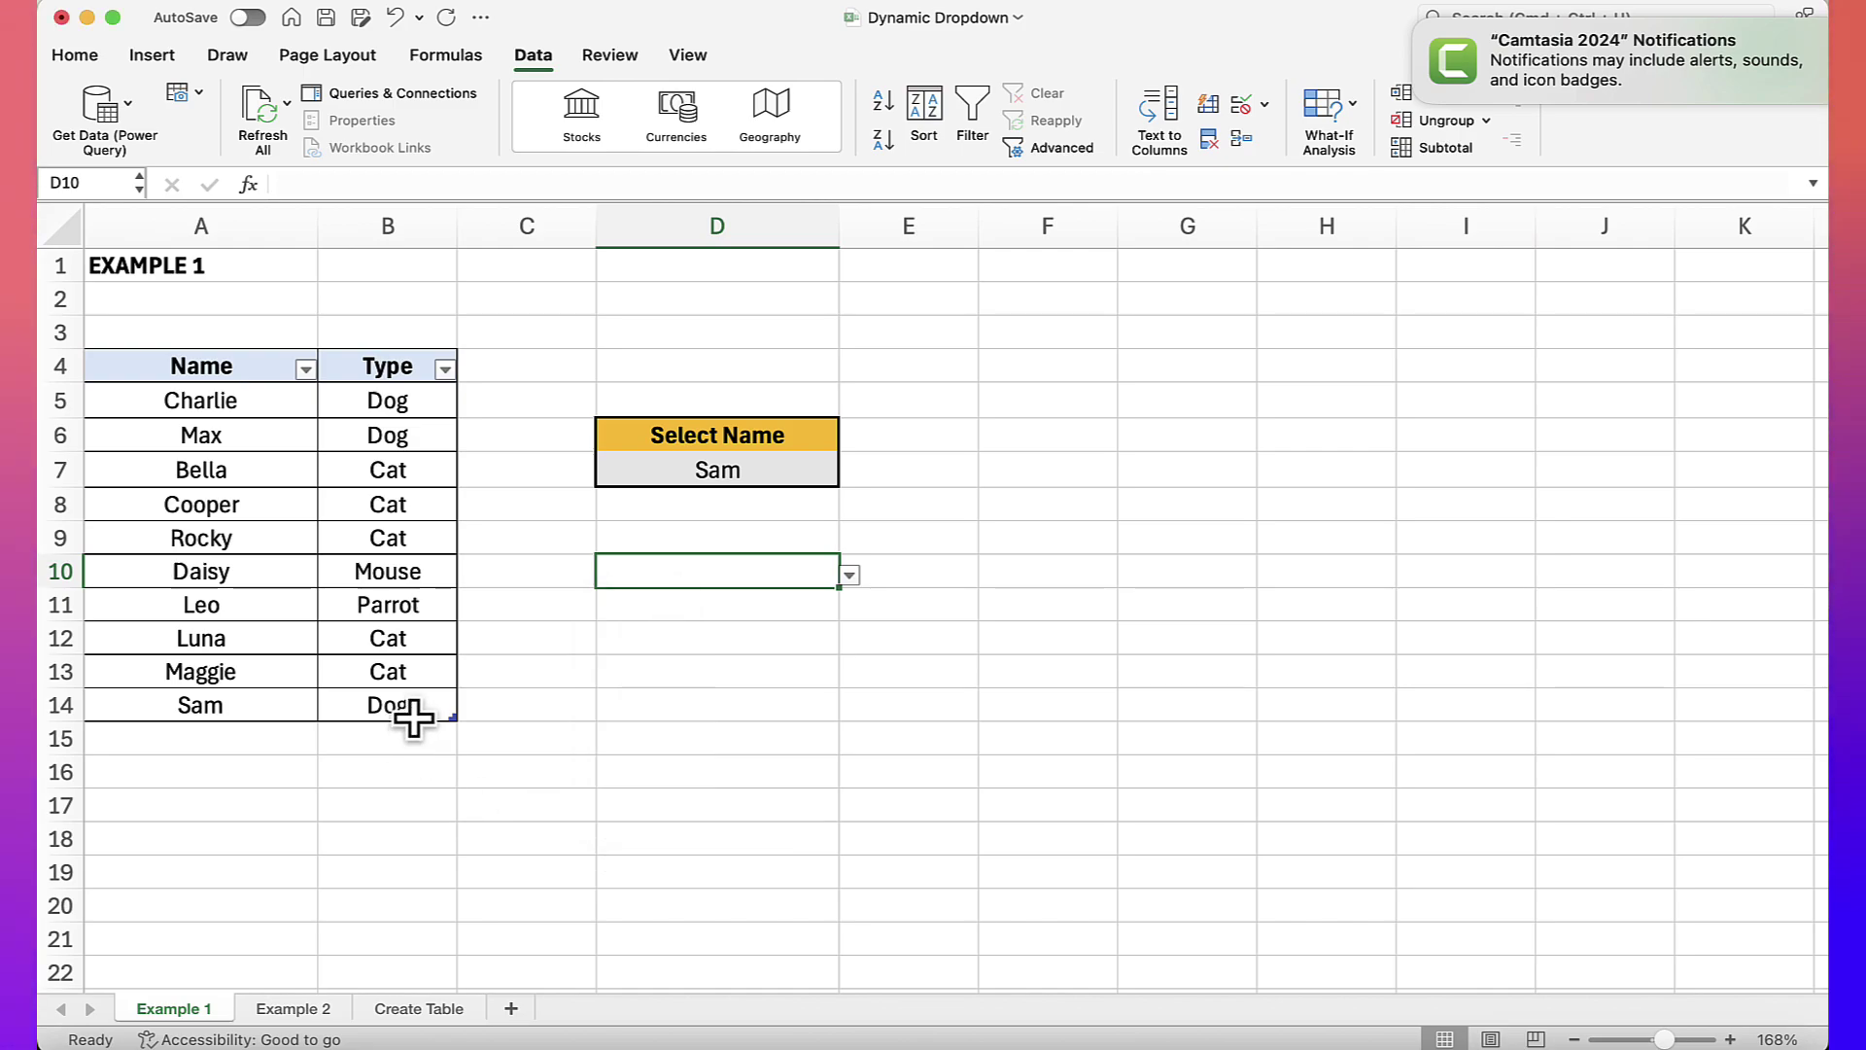
click(236, 709)
click(805, 577)
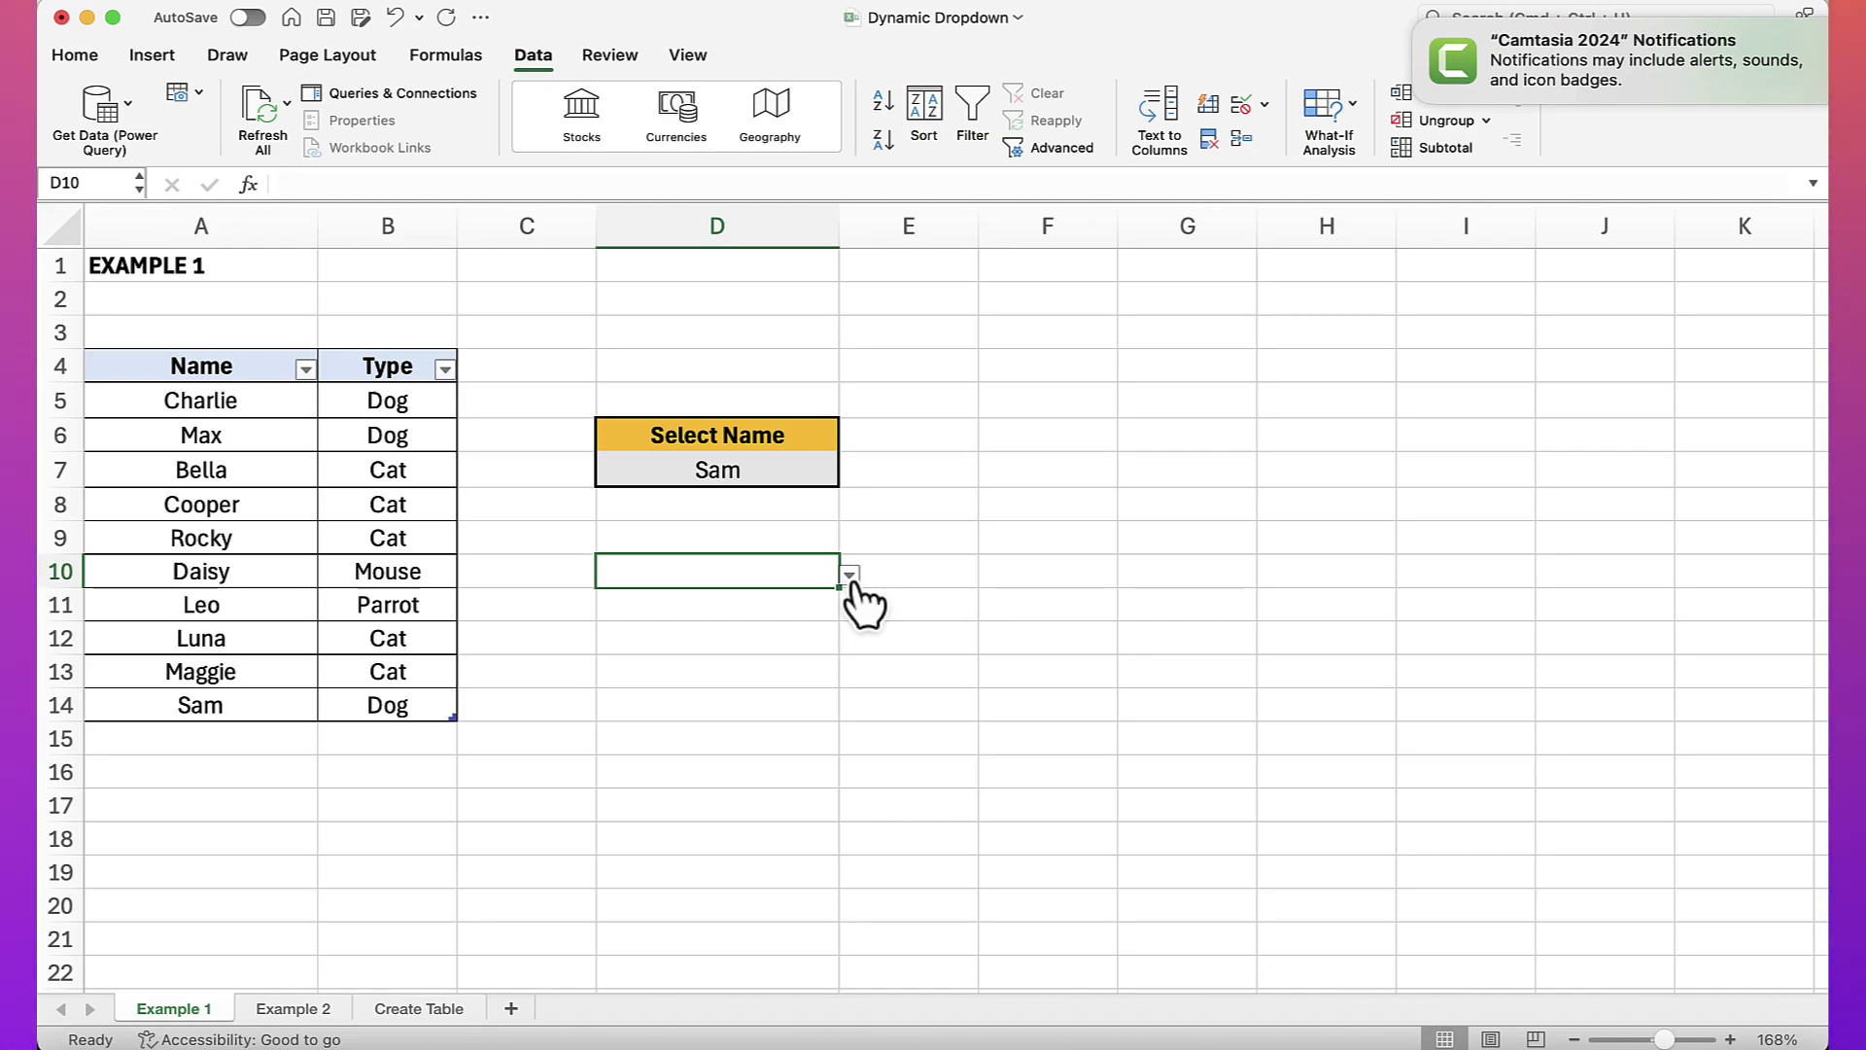
click(849, 575)
click(852, 577)
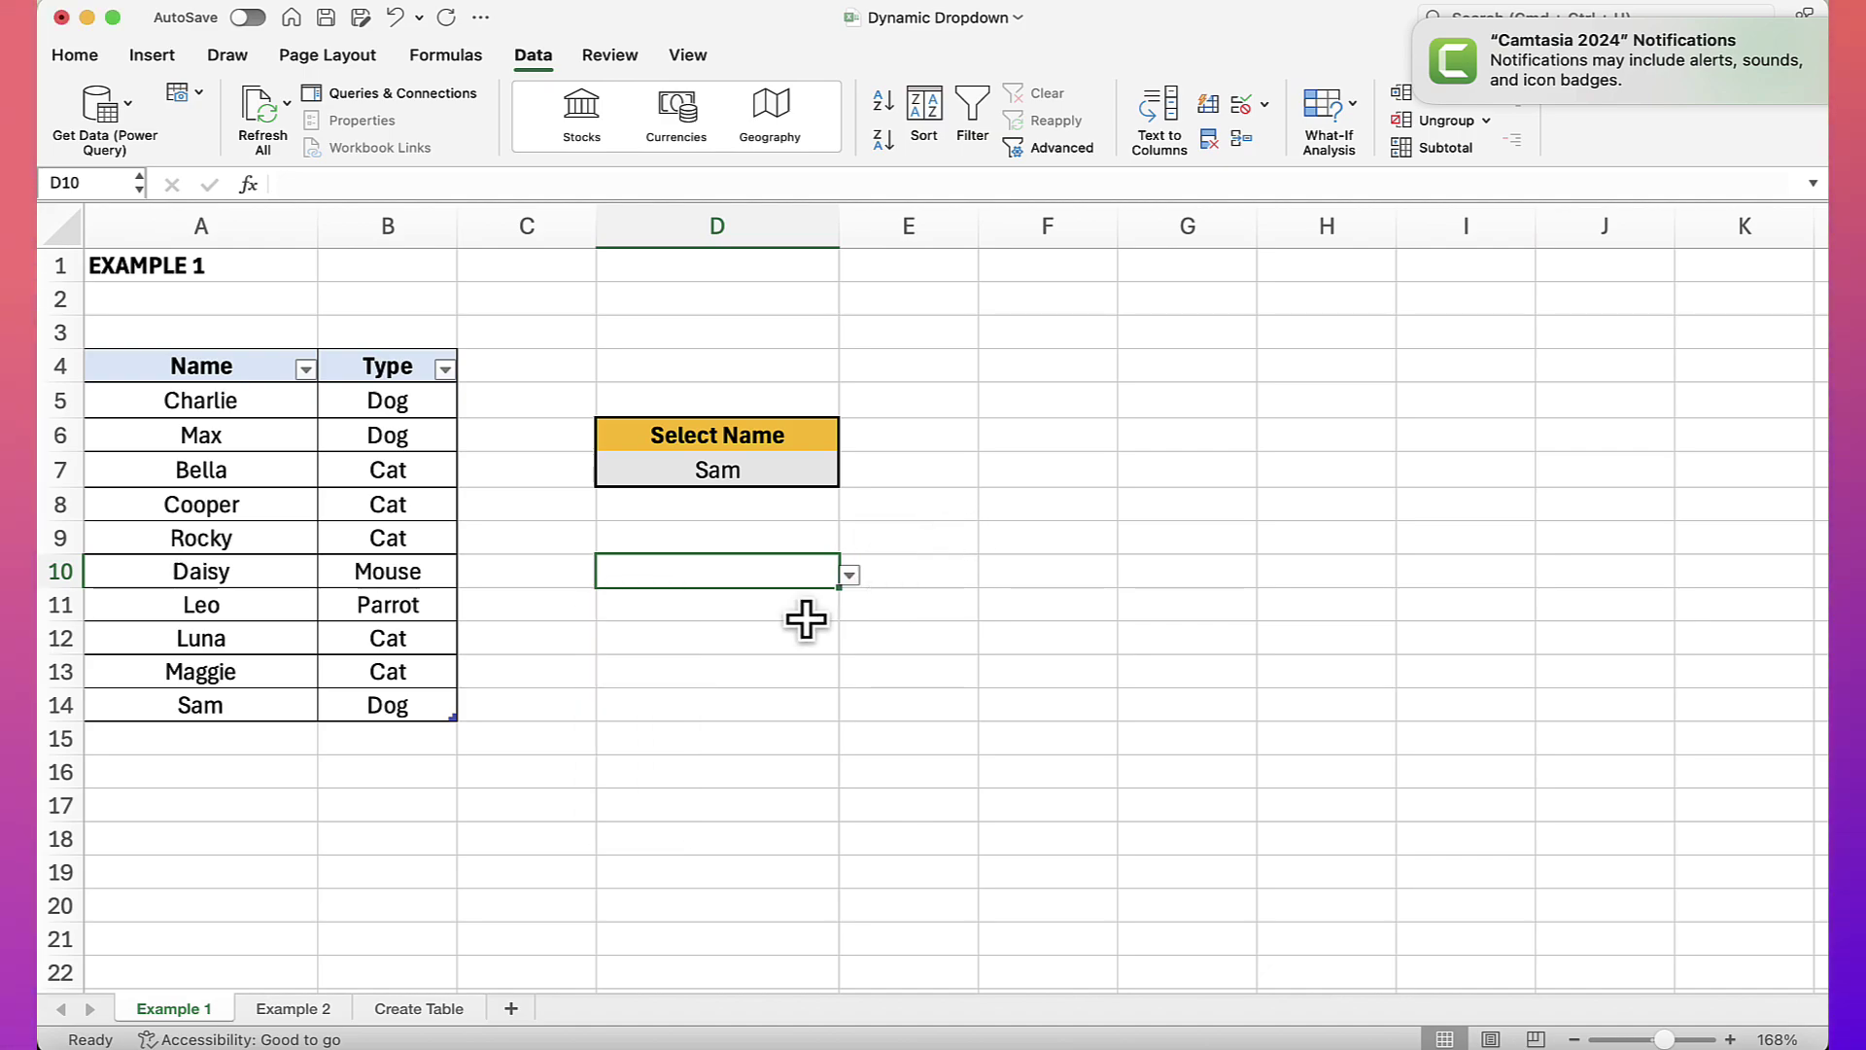
- Delete the Sam and Dog entry from A14:B14 of the pets table
drag(393, 720, 259, 709)
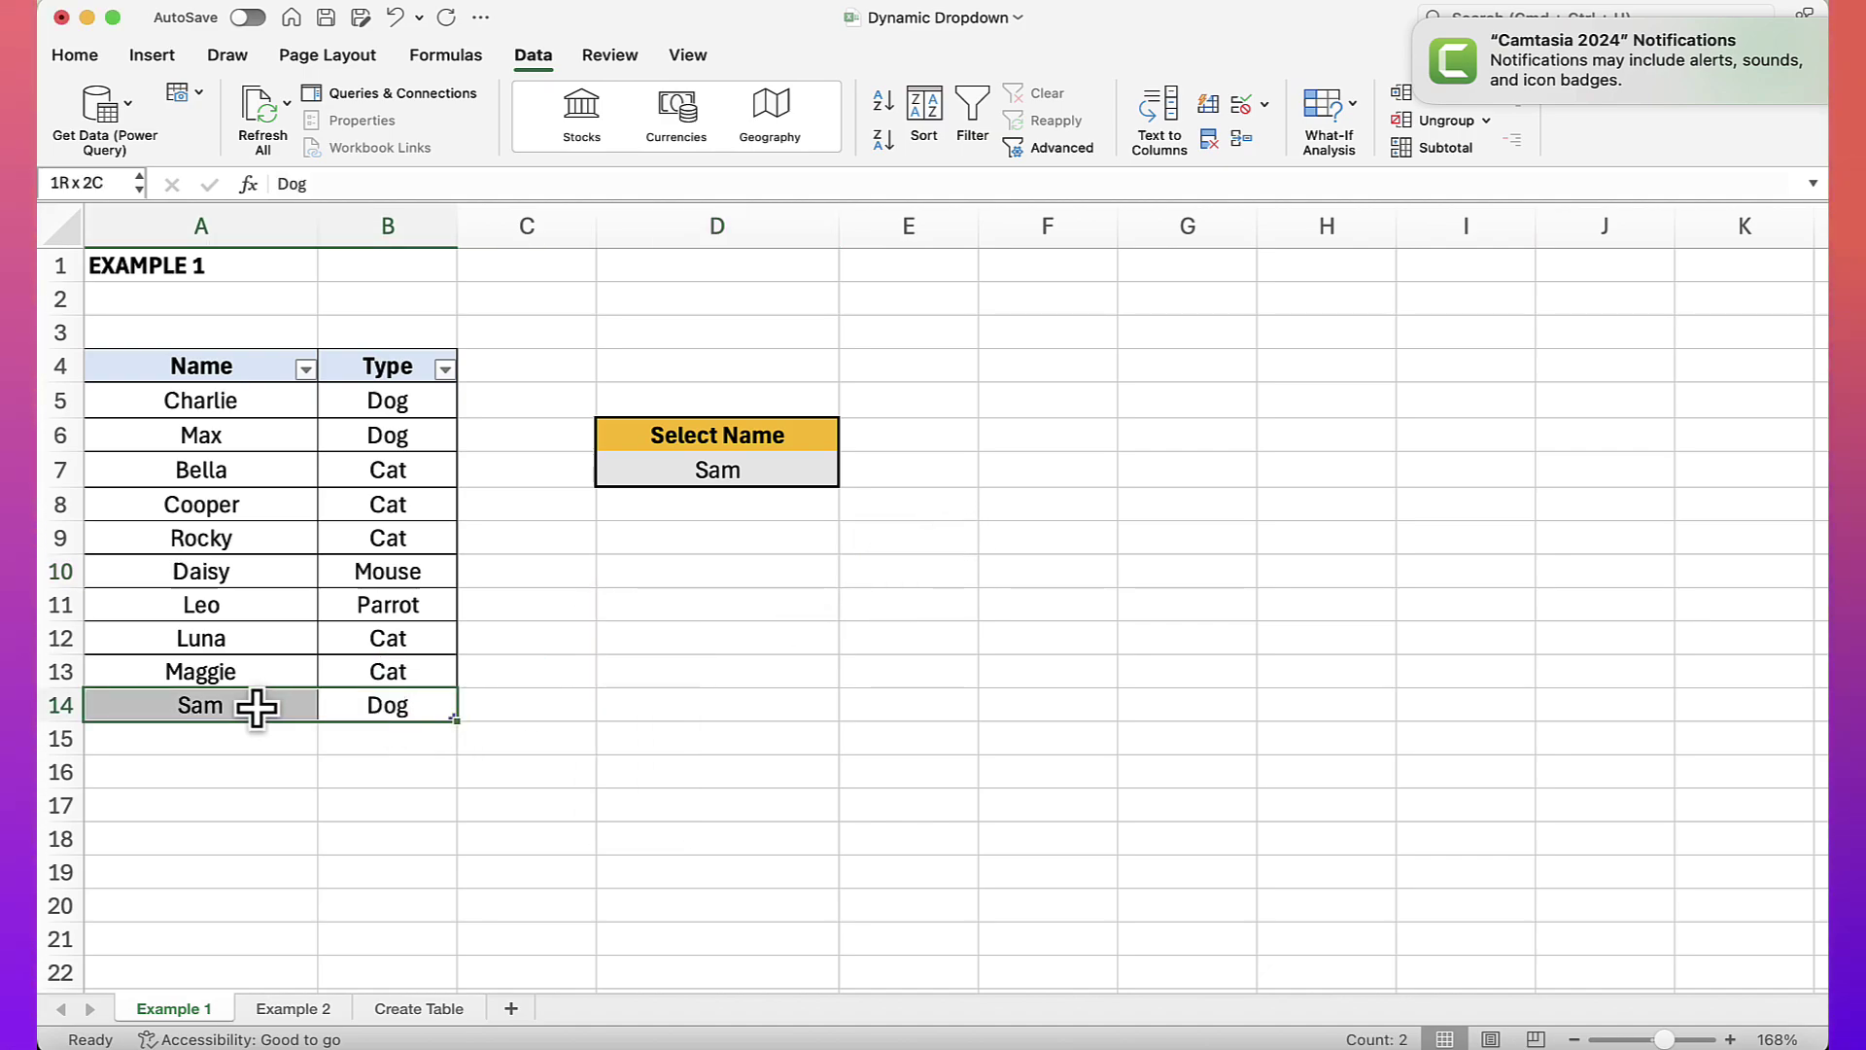
key(Delete)
click(312, 776)
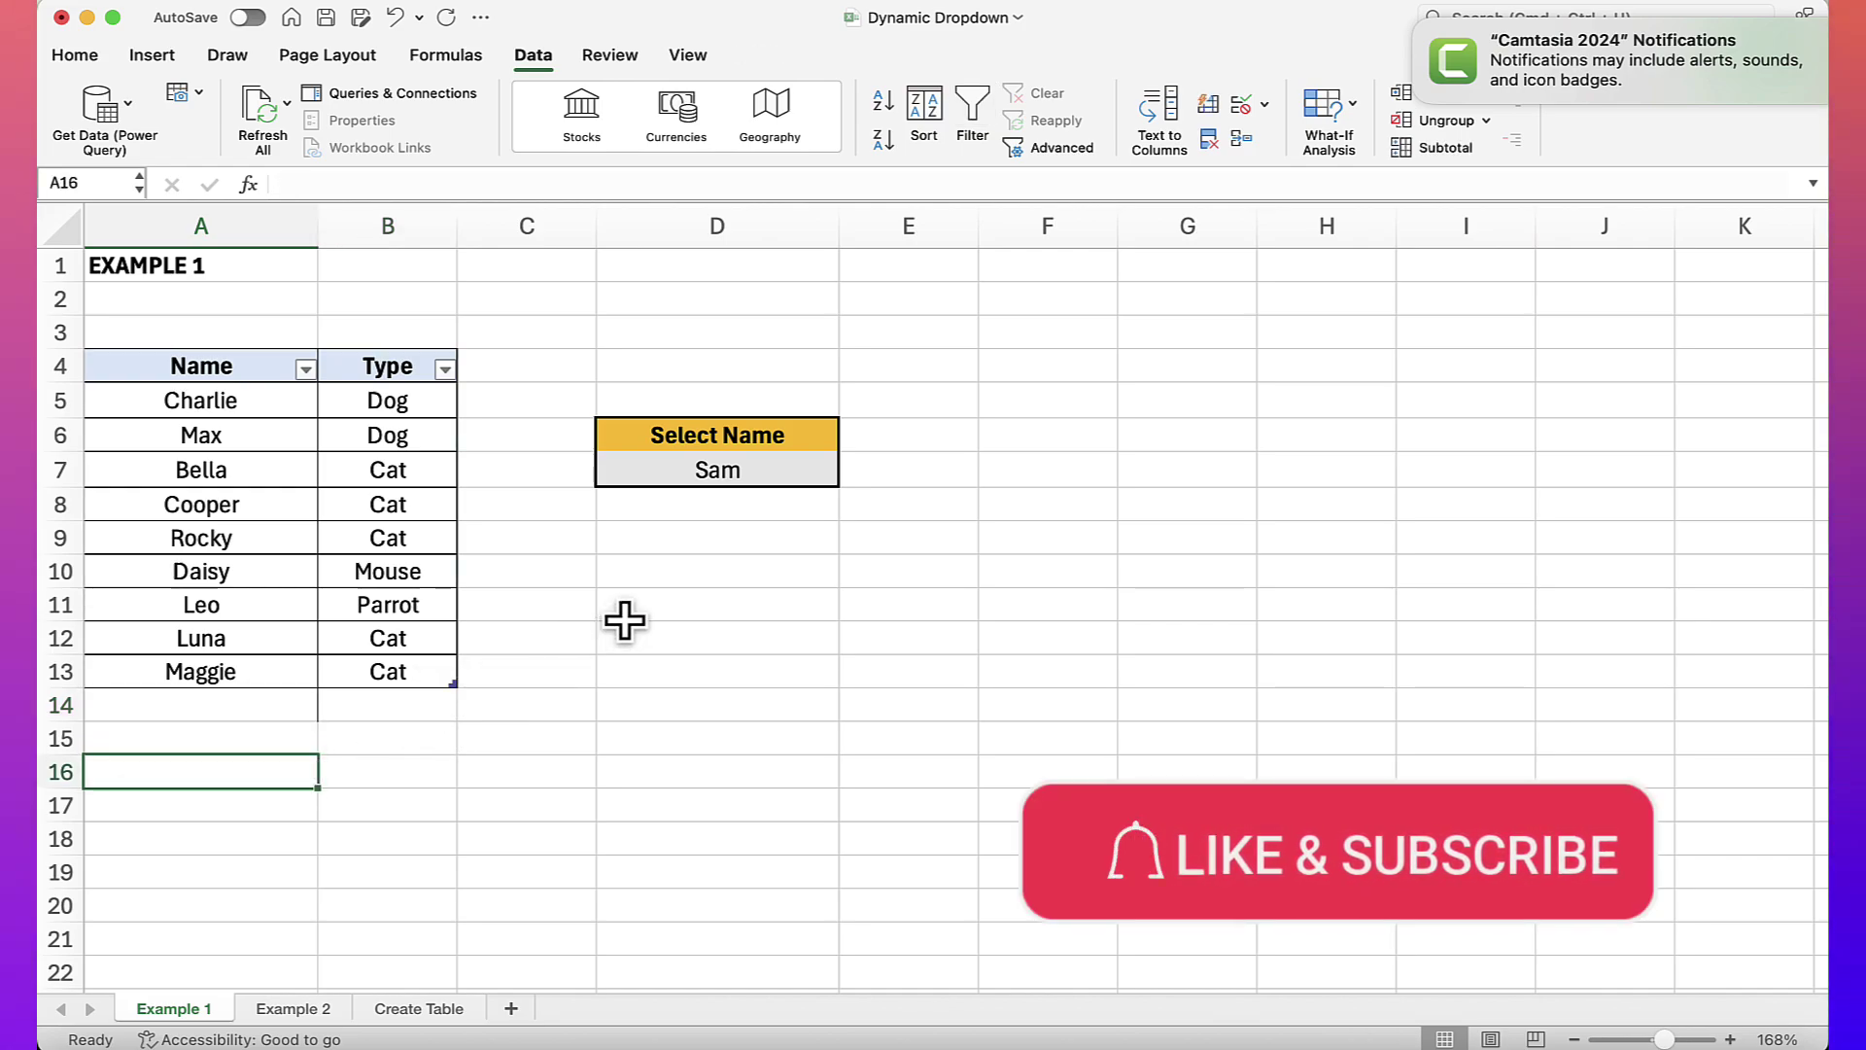
- Check which names the dropdown in cell D10 offers after the deletion
click(658, 596)
click(665, 581)
click(851, 576)
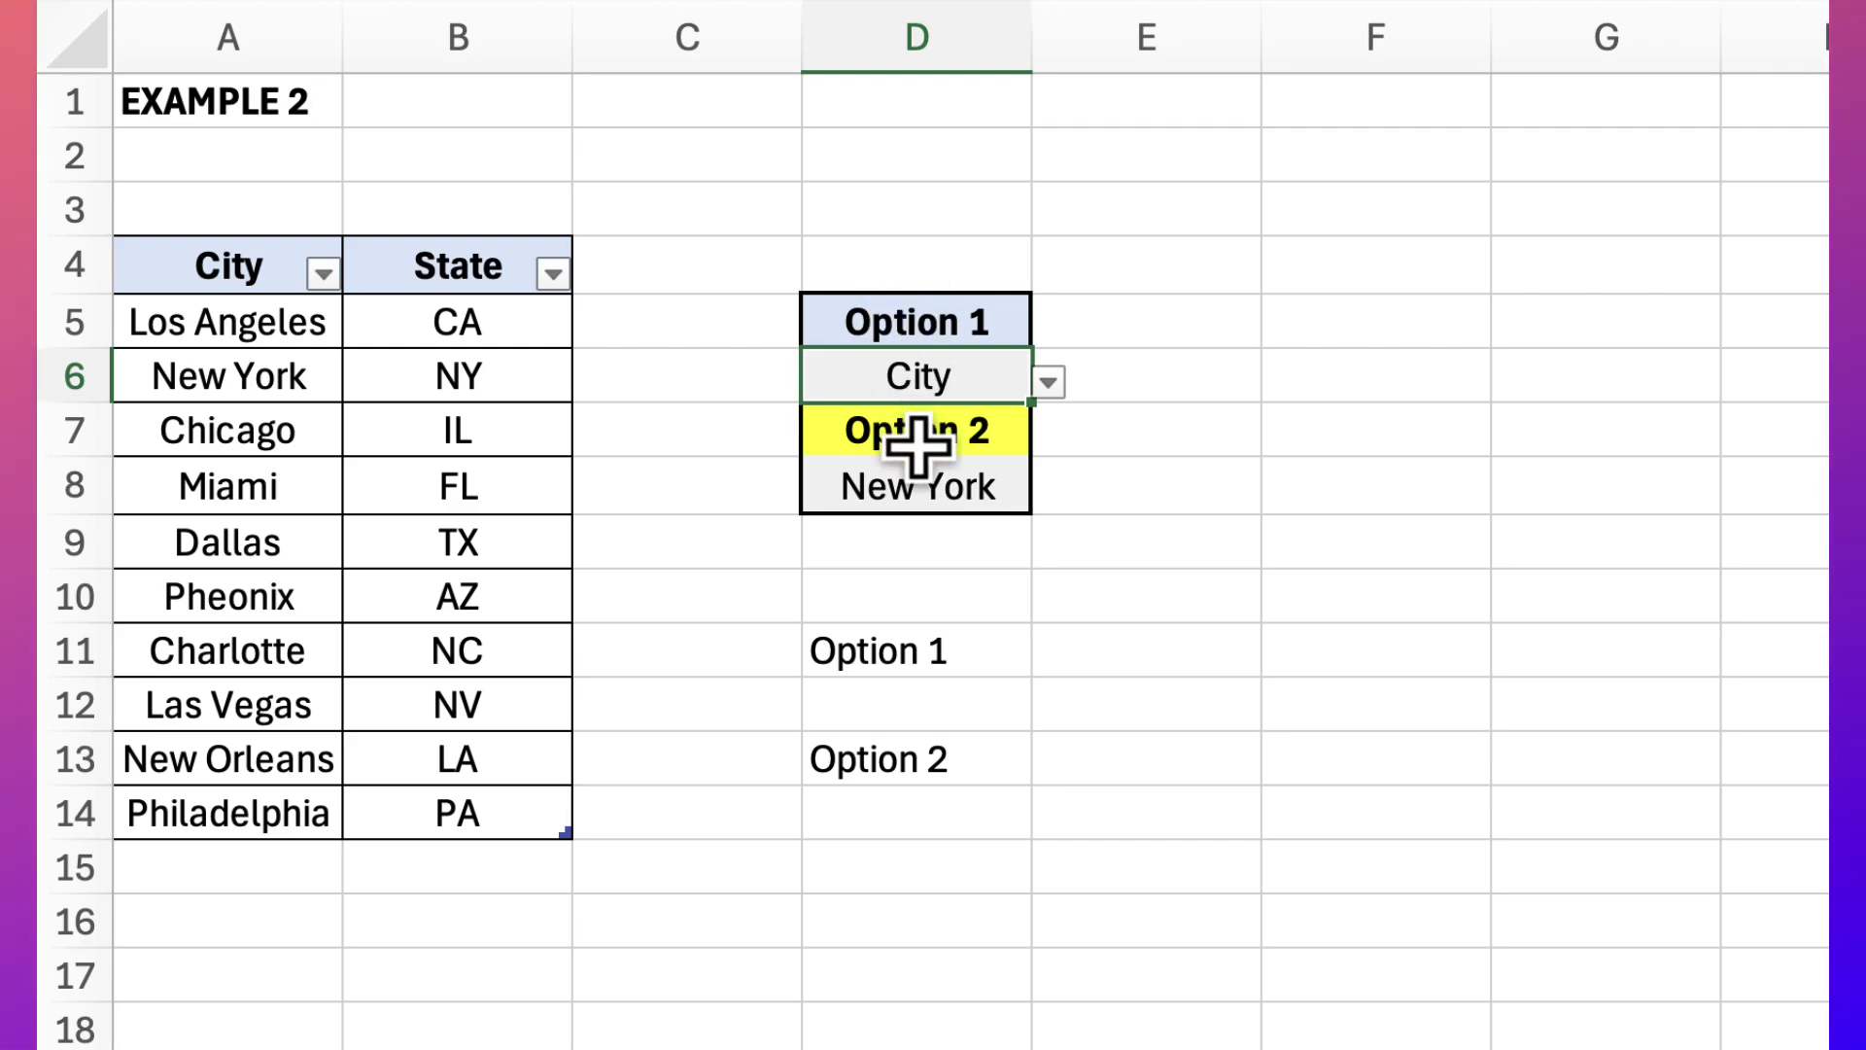
- On the Example 2 sheet, examine the choices in the Option 2 dropdown in cell D8
click(918, 445)
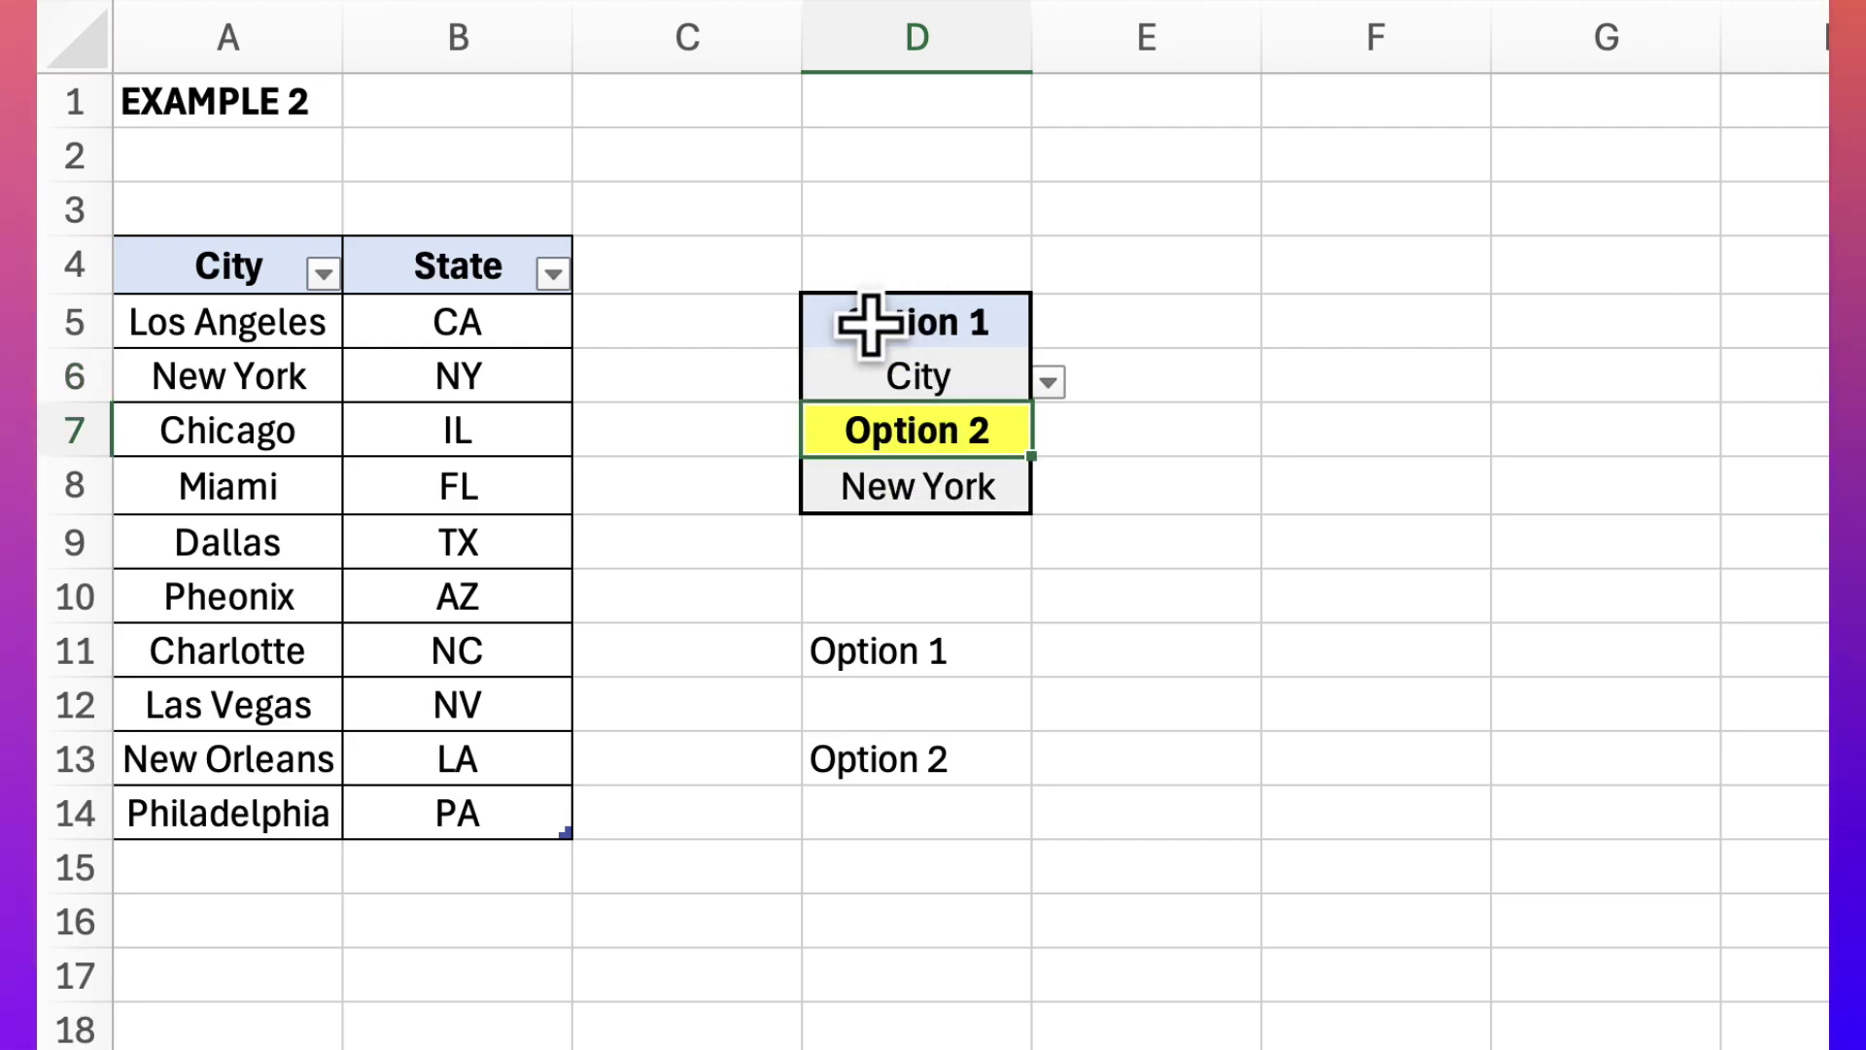
click(962, 486)
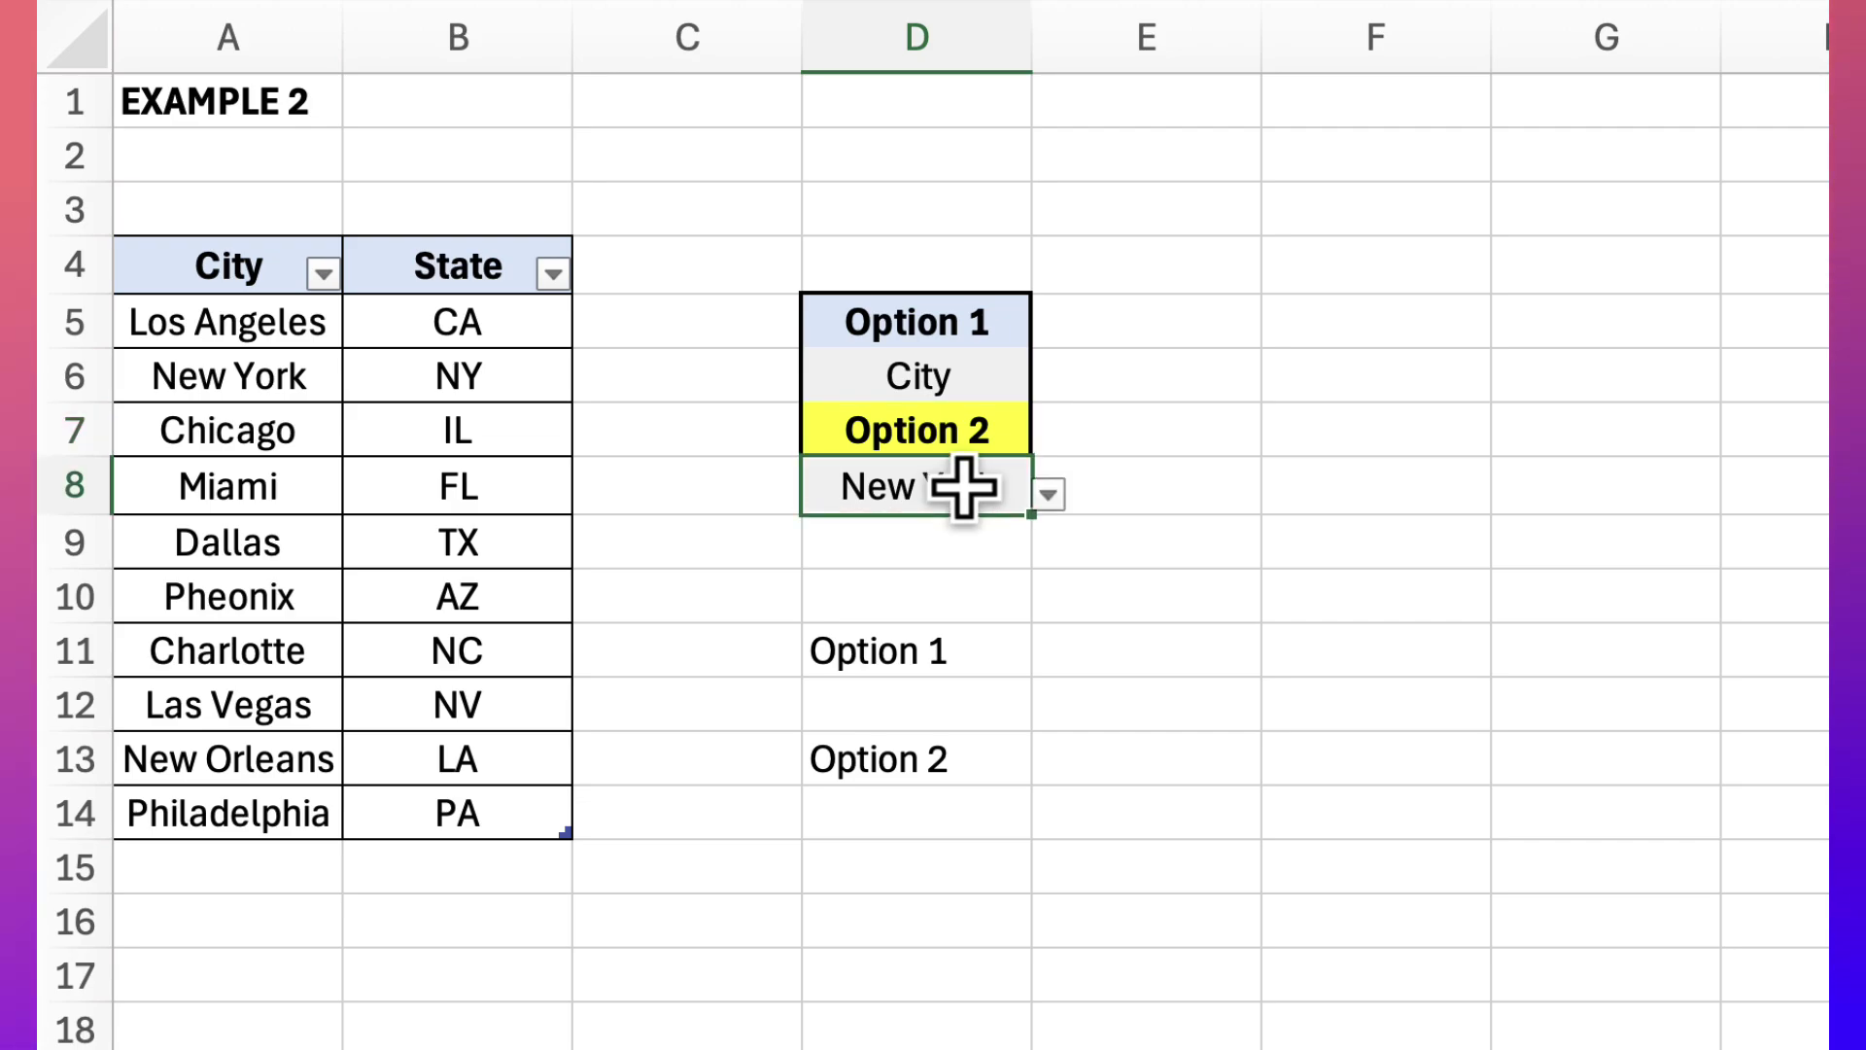
click(1049, 495)
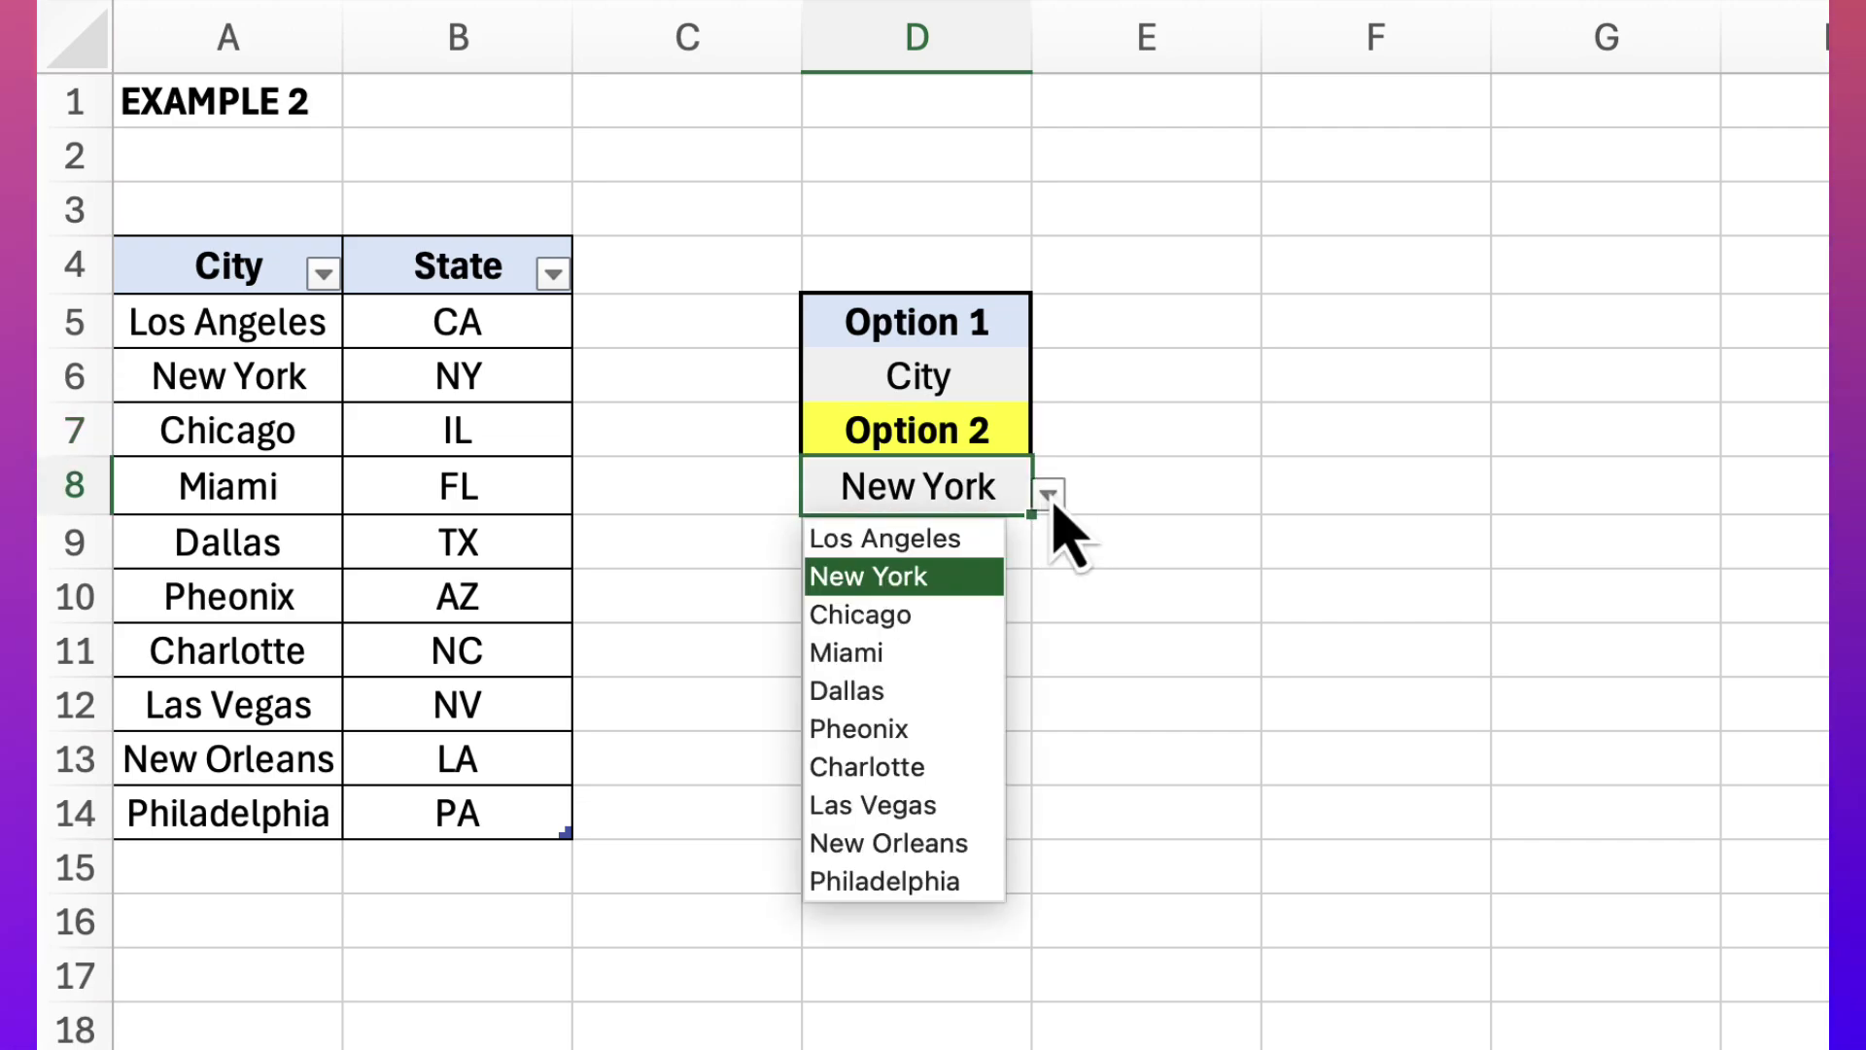
click(1052, 500)
- Set Option 1 in cell D6 to State and check the choices in the Option 2 dropdown
click(1016, 375)
click(1049, 382)
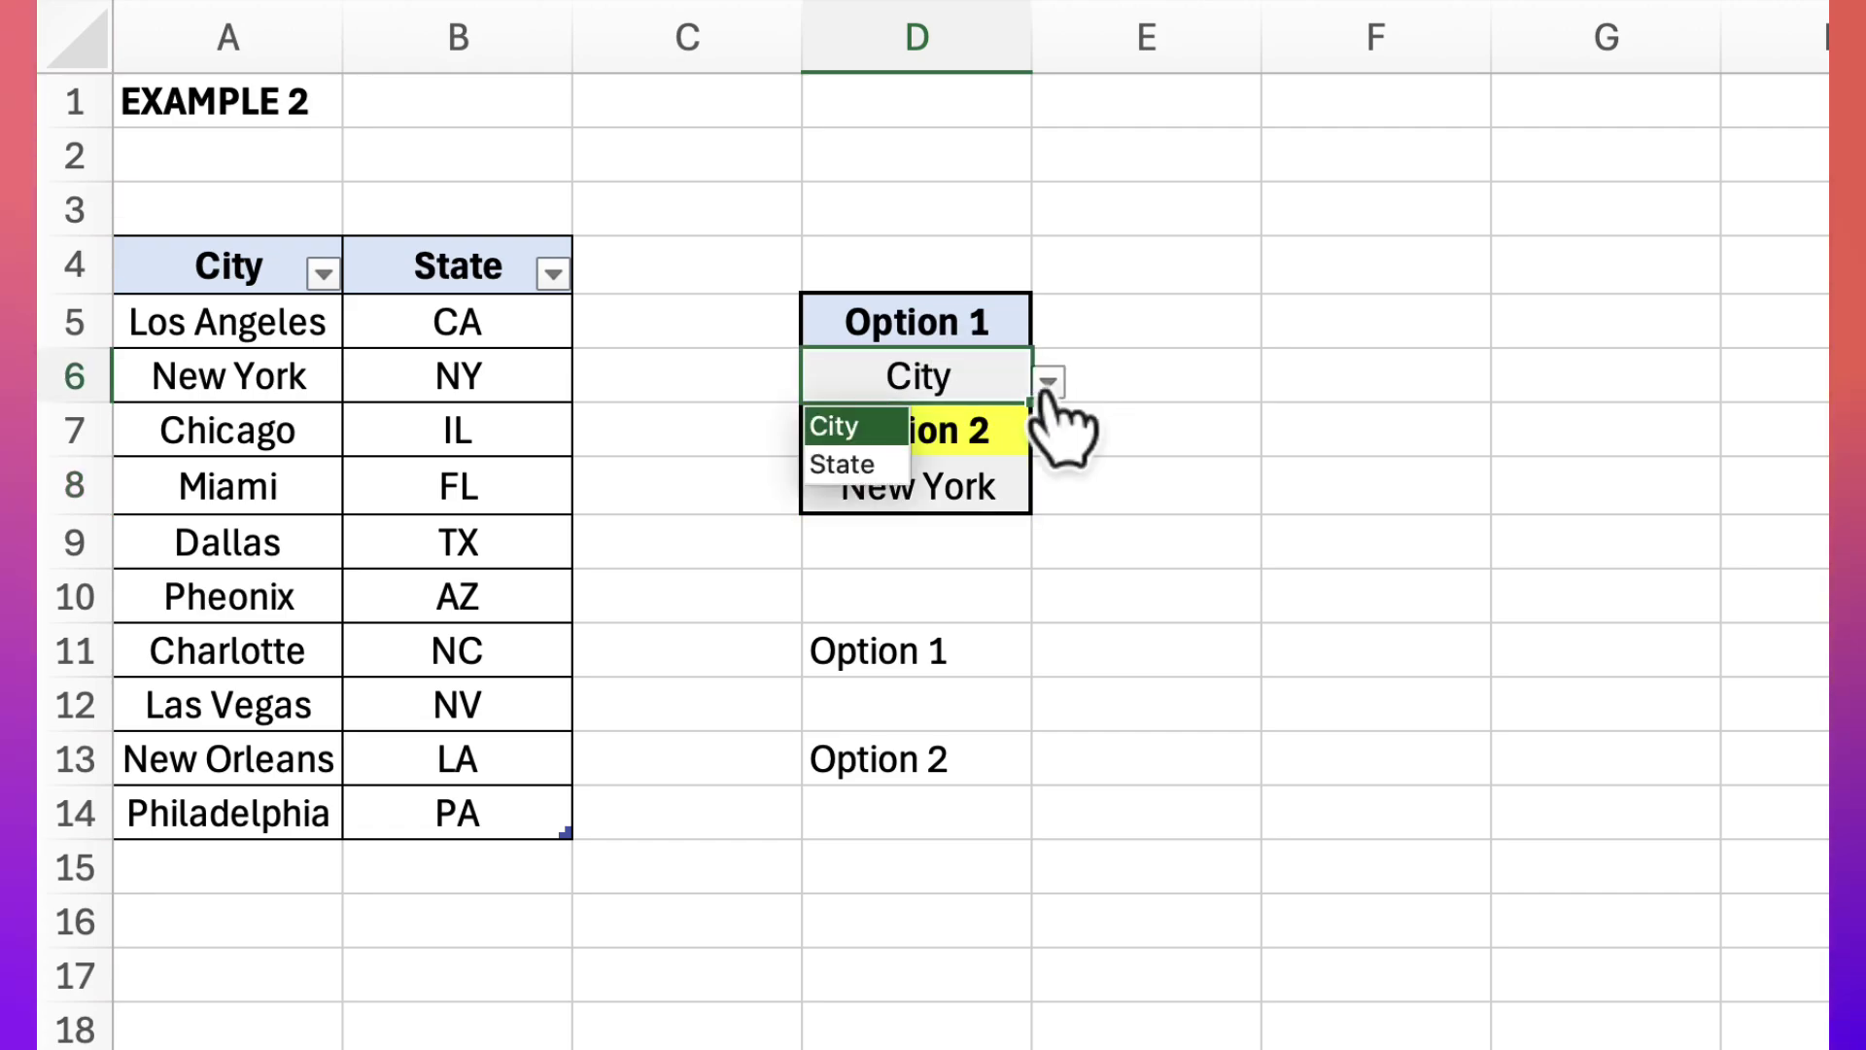
click(879, 463)
click(955, 503)
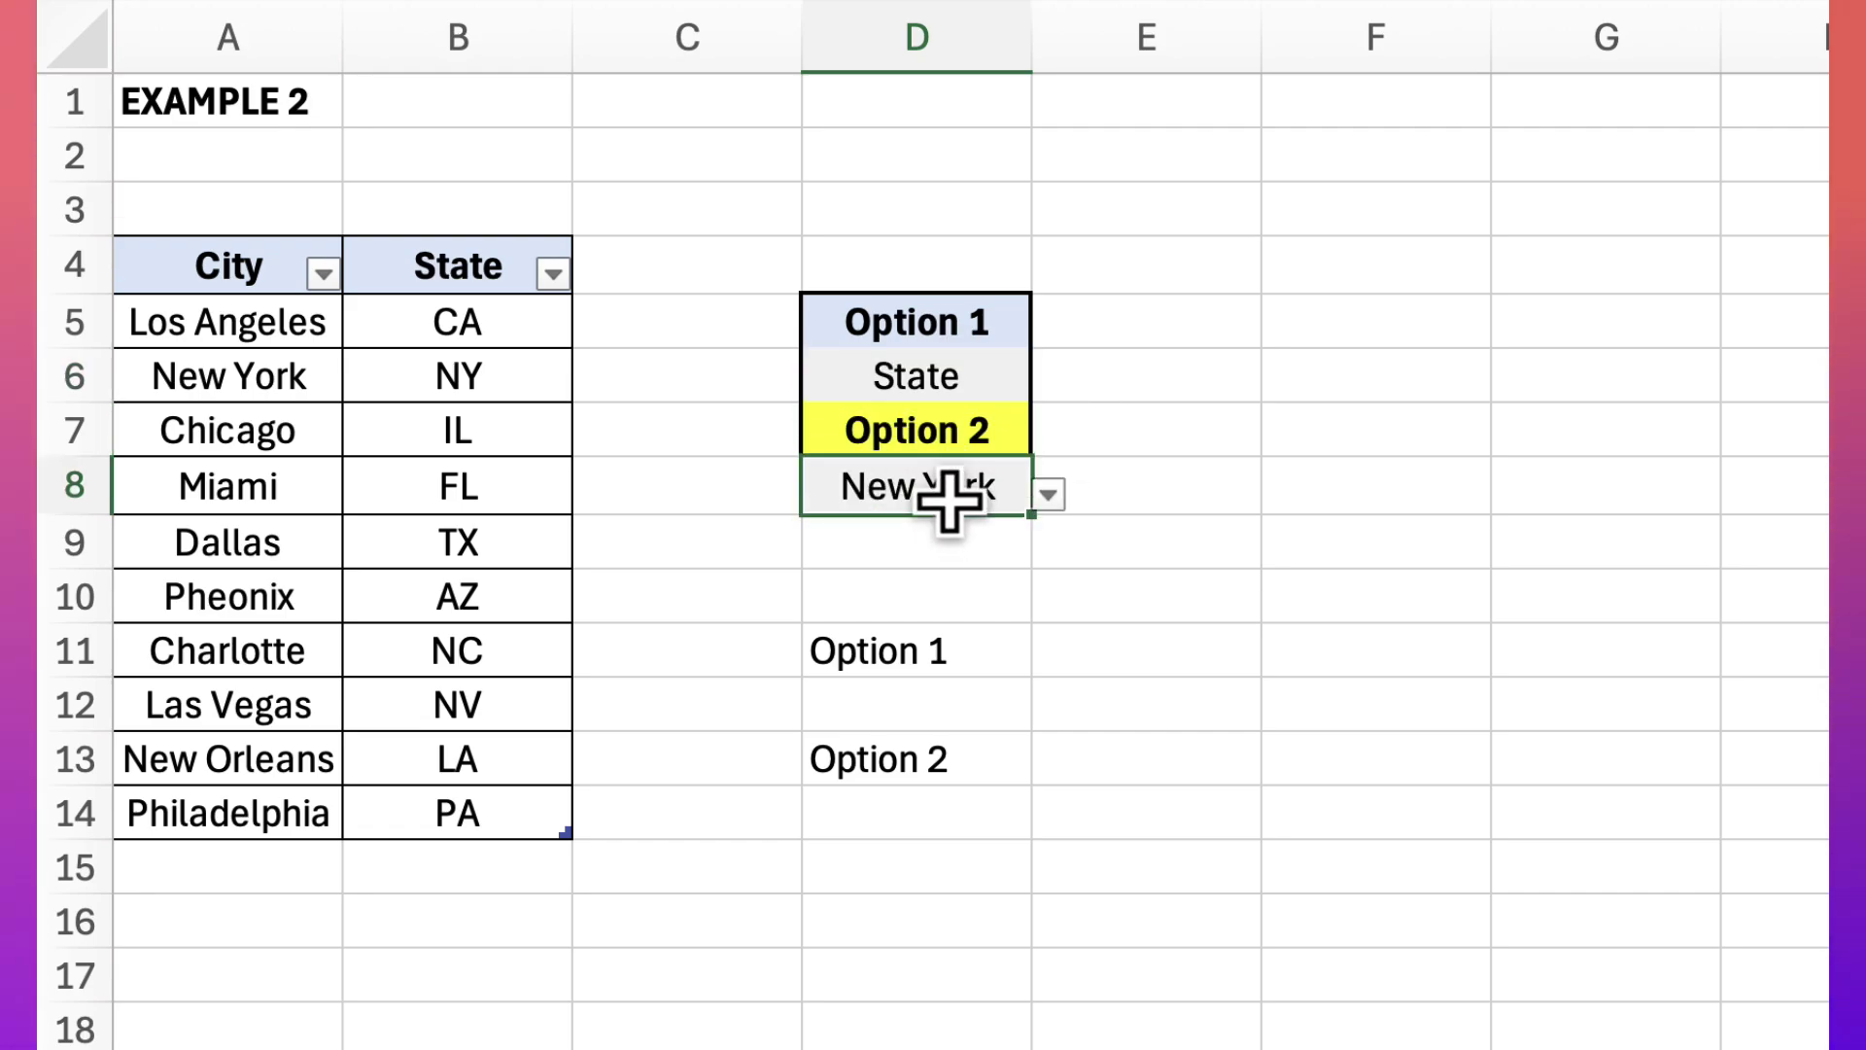
click(1049, 497)
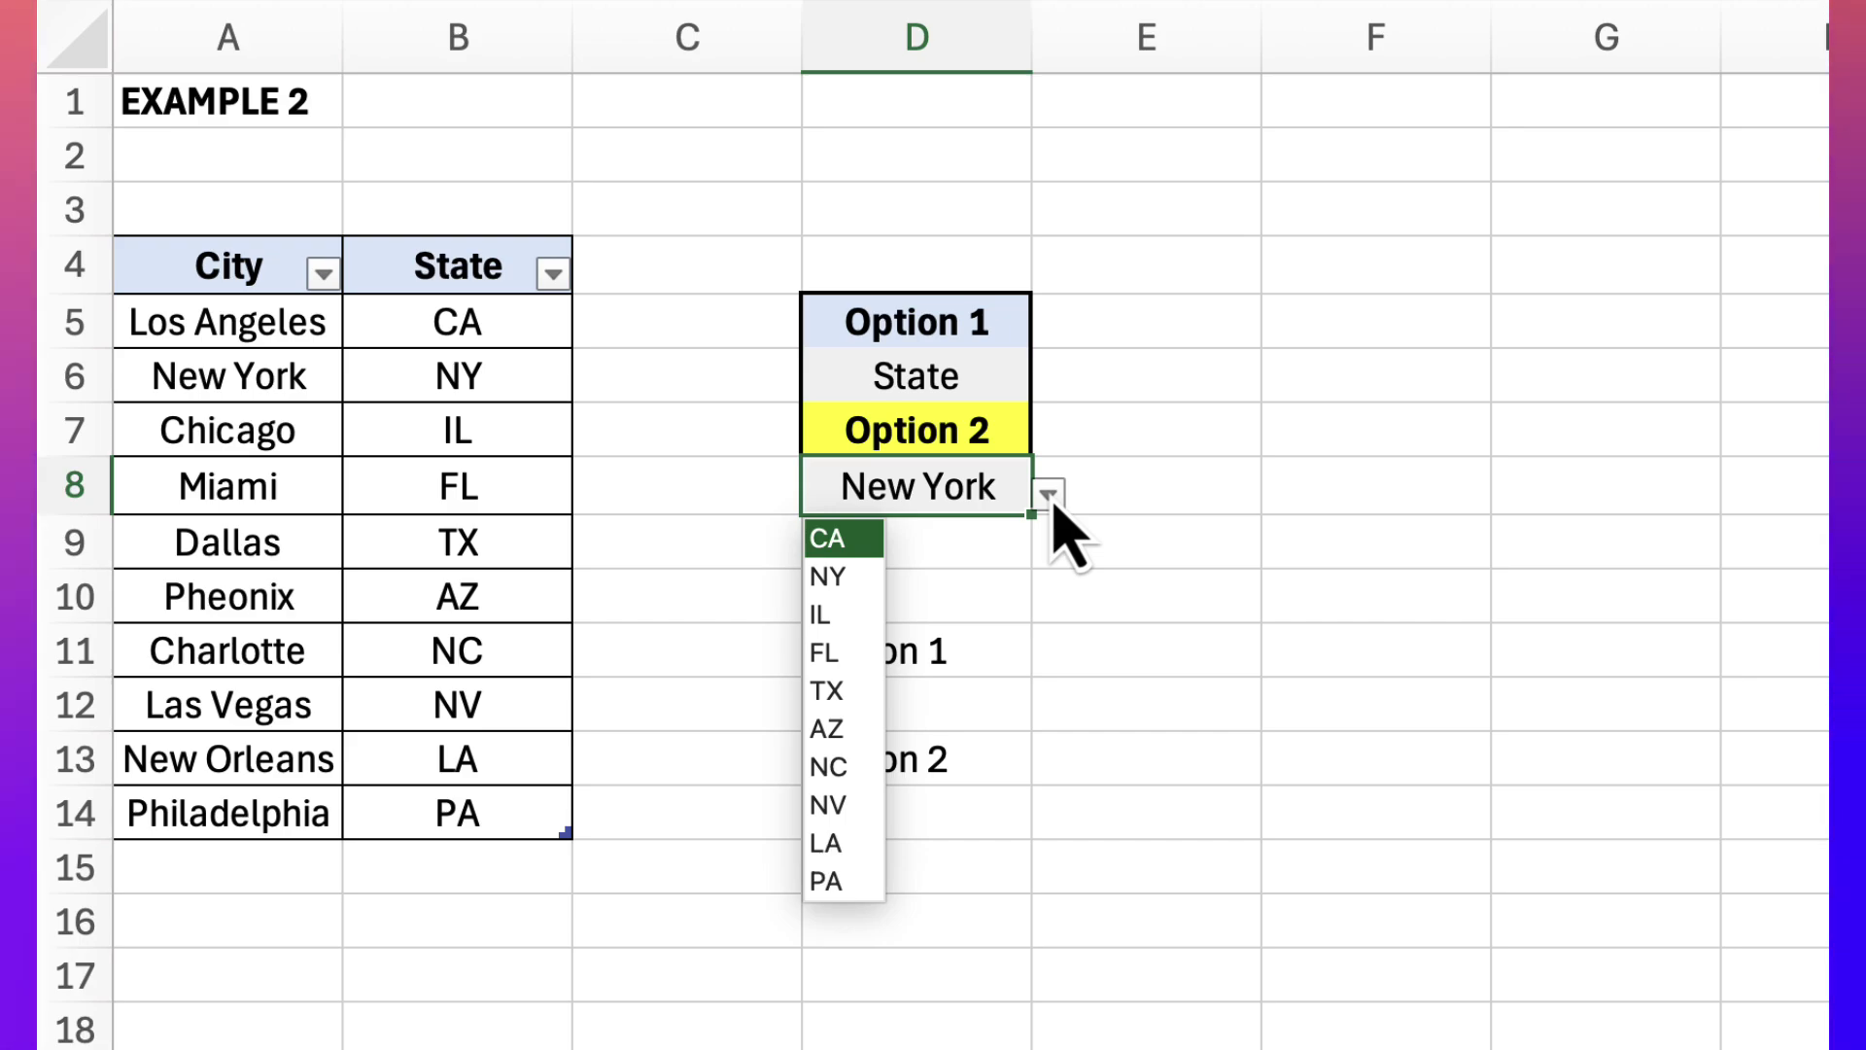
click(1054, 505)
- Add list data validation to cell D12 with the source =$A$4:$B$4, and choose City from the new dropdown
key(Down)
key(Down)
key(Down)
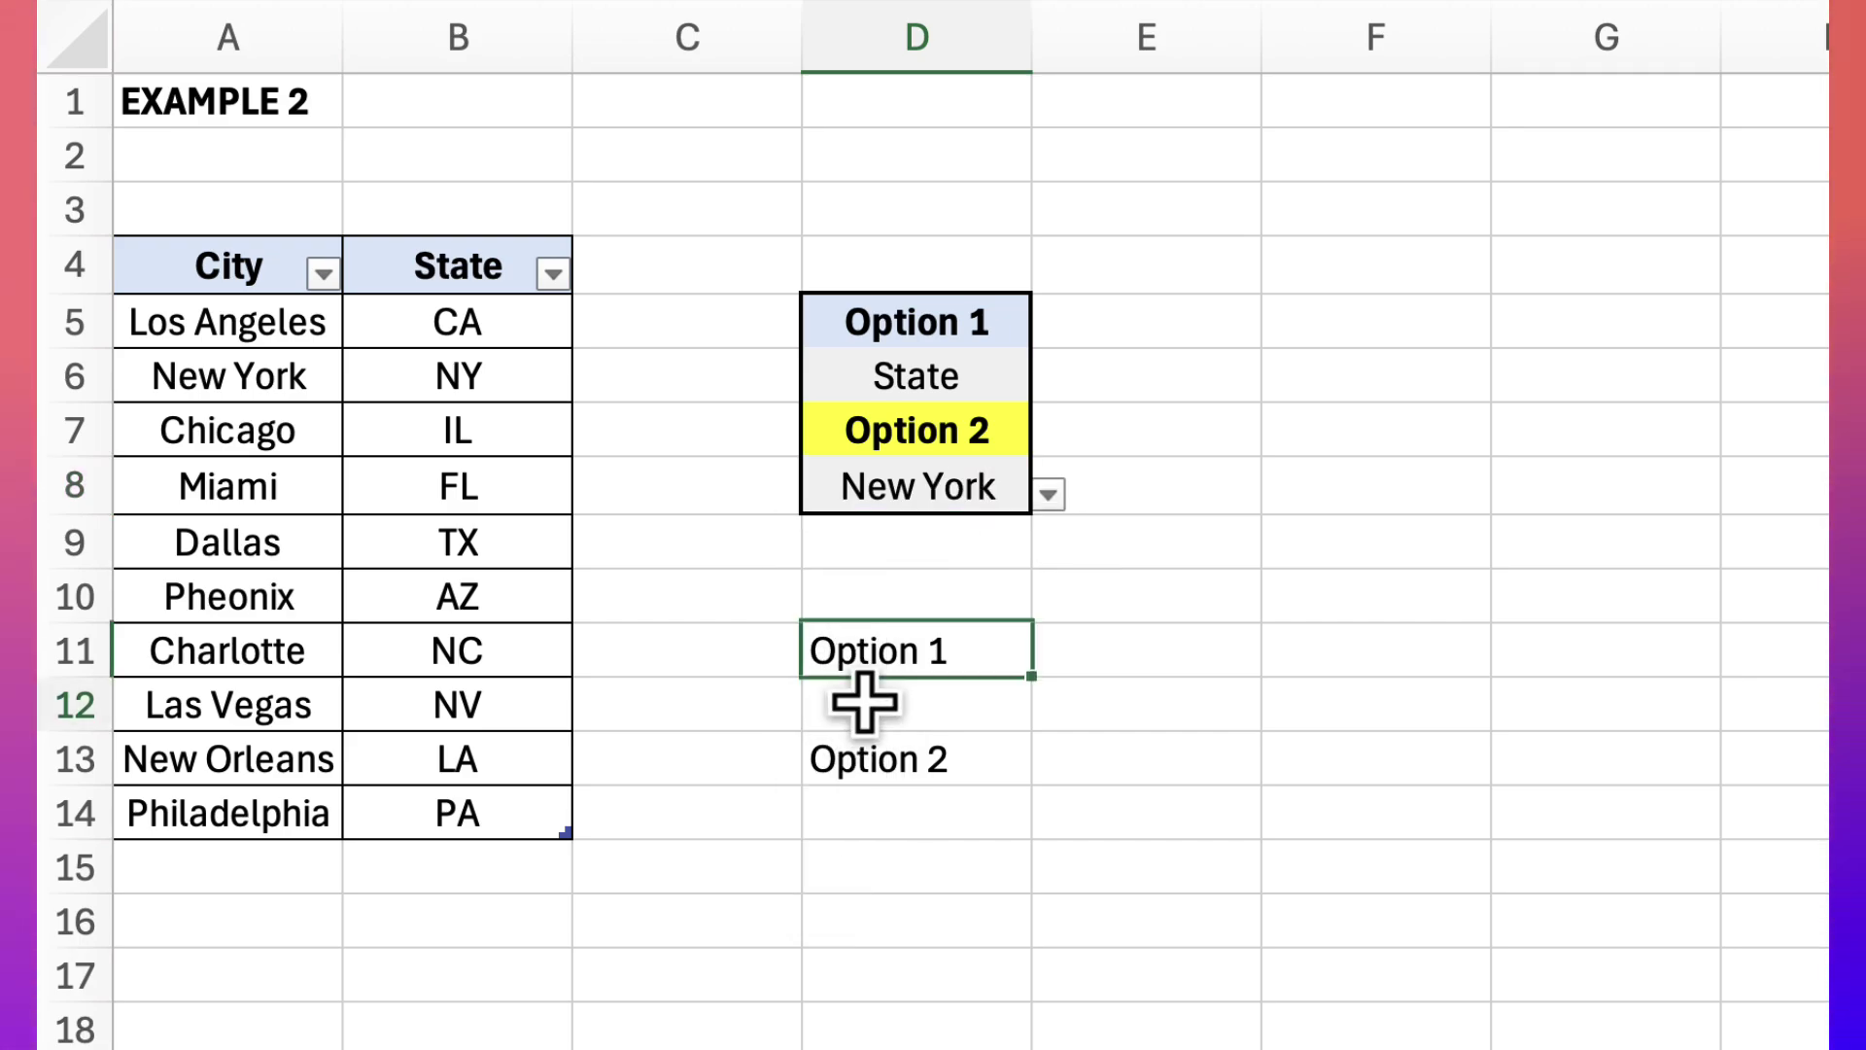
key(Down)
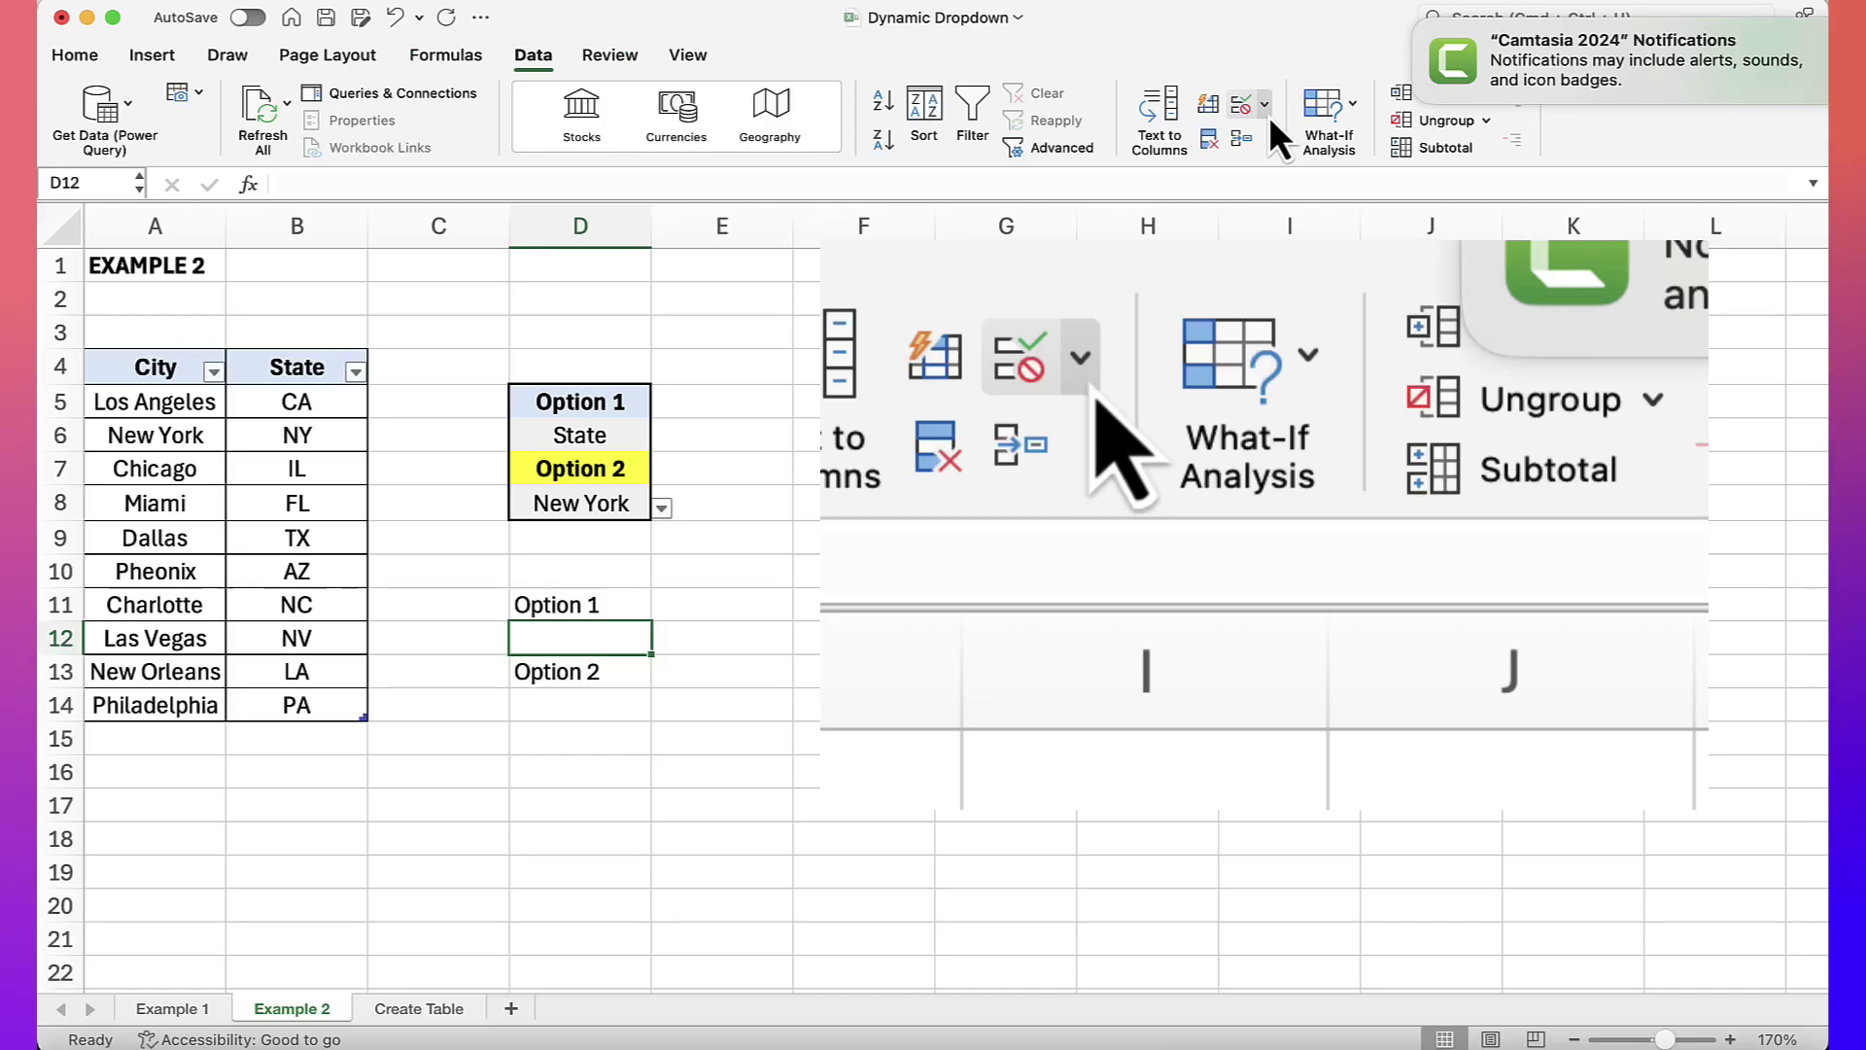
click(1264, 107)
click(1277, 137)
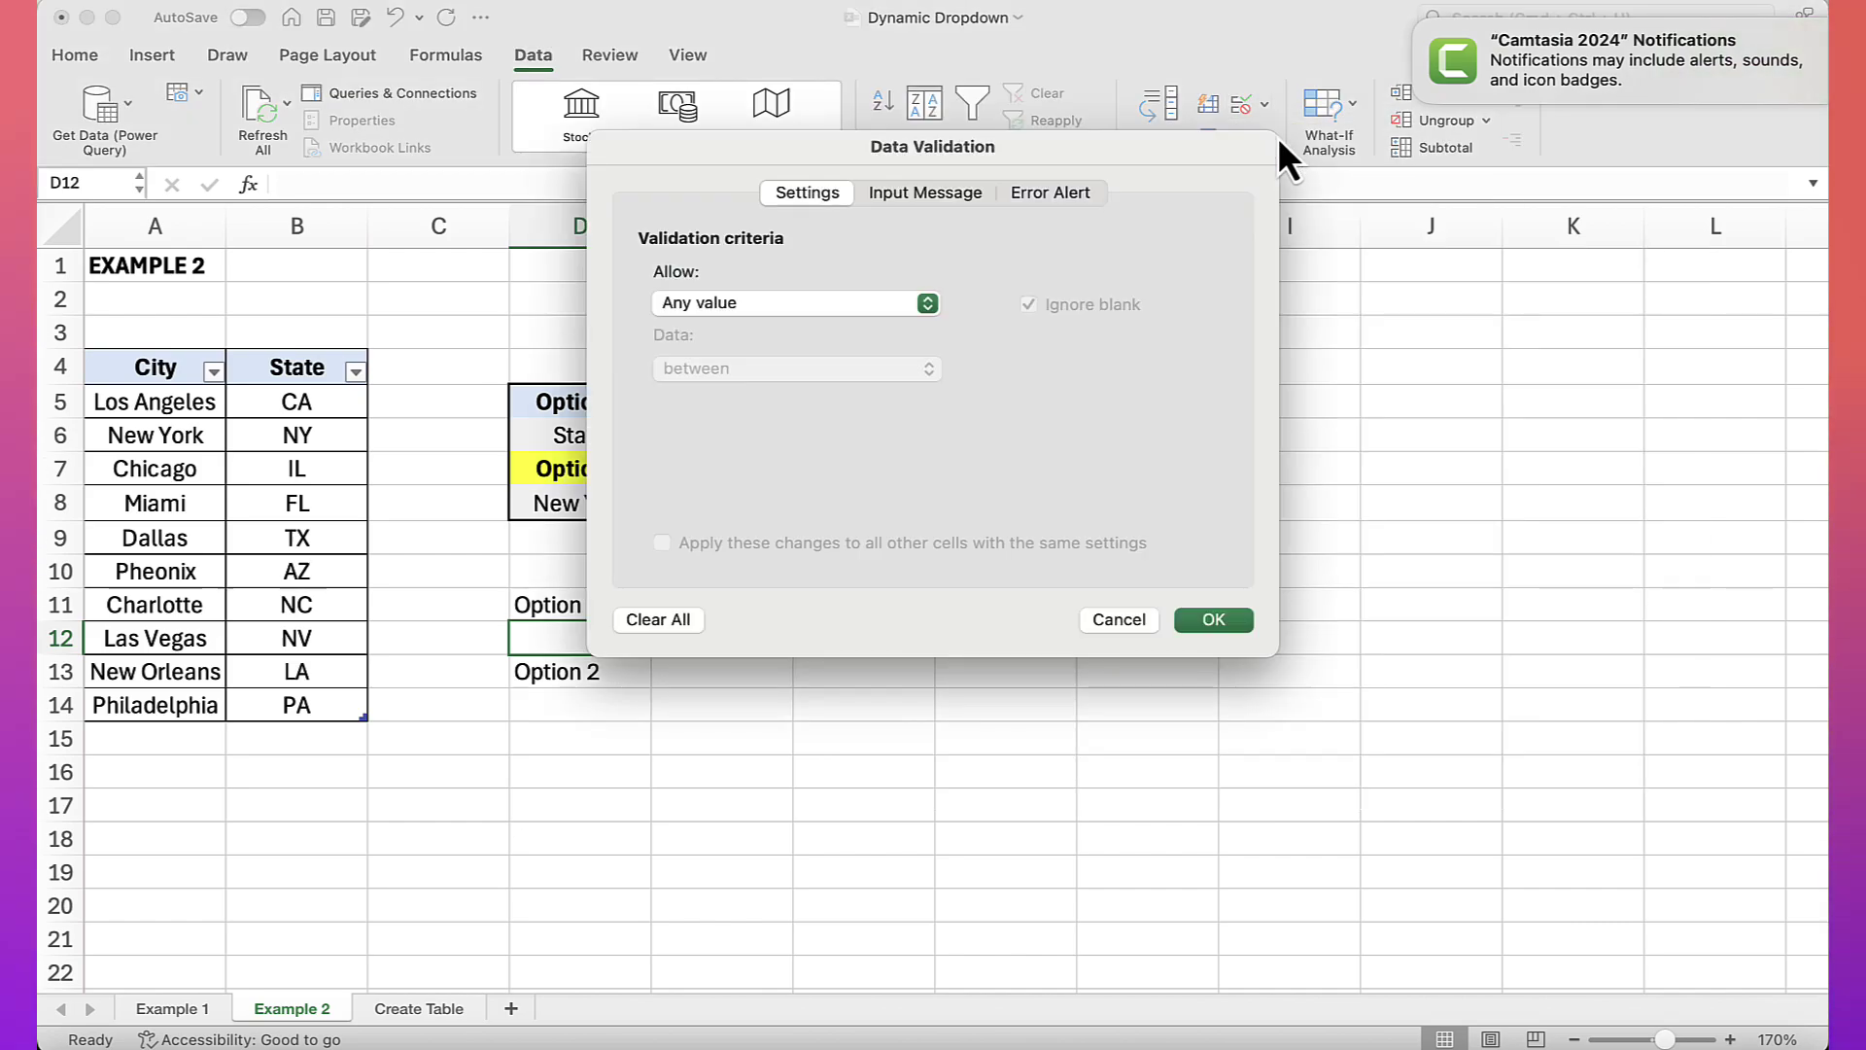
click(930, 306)
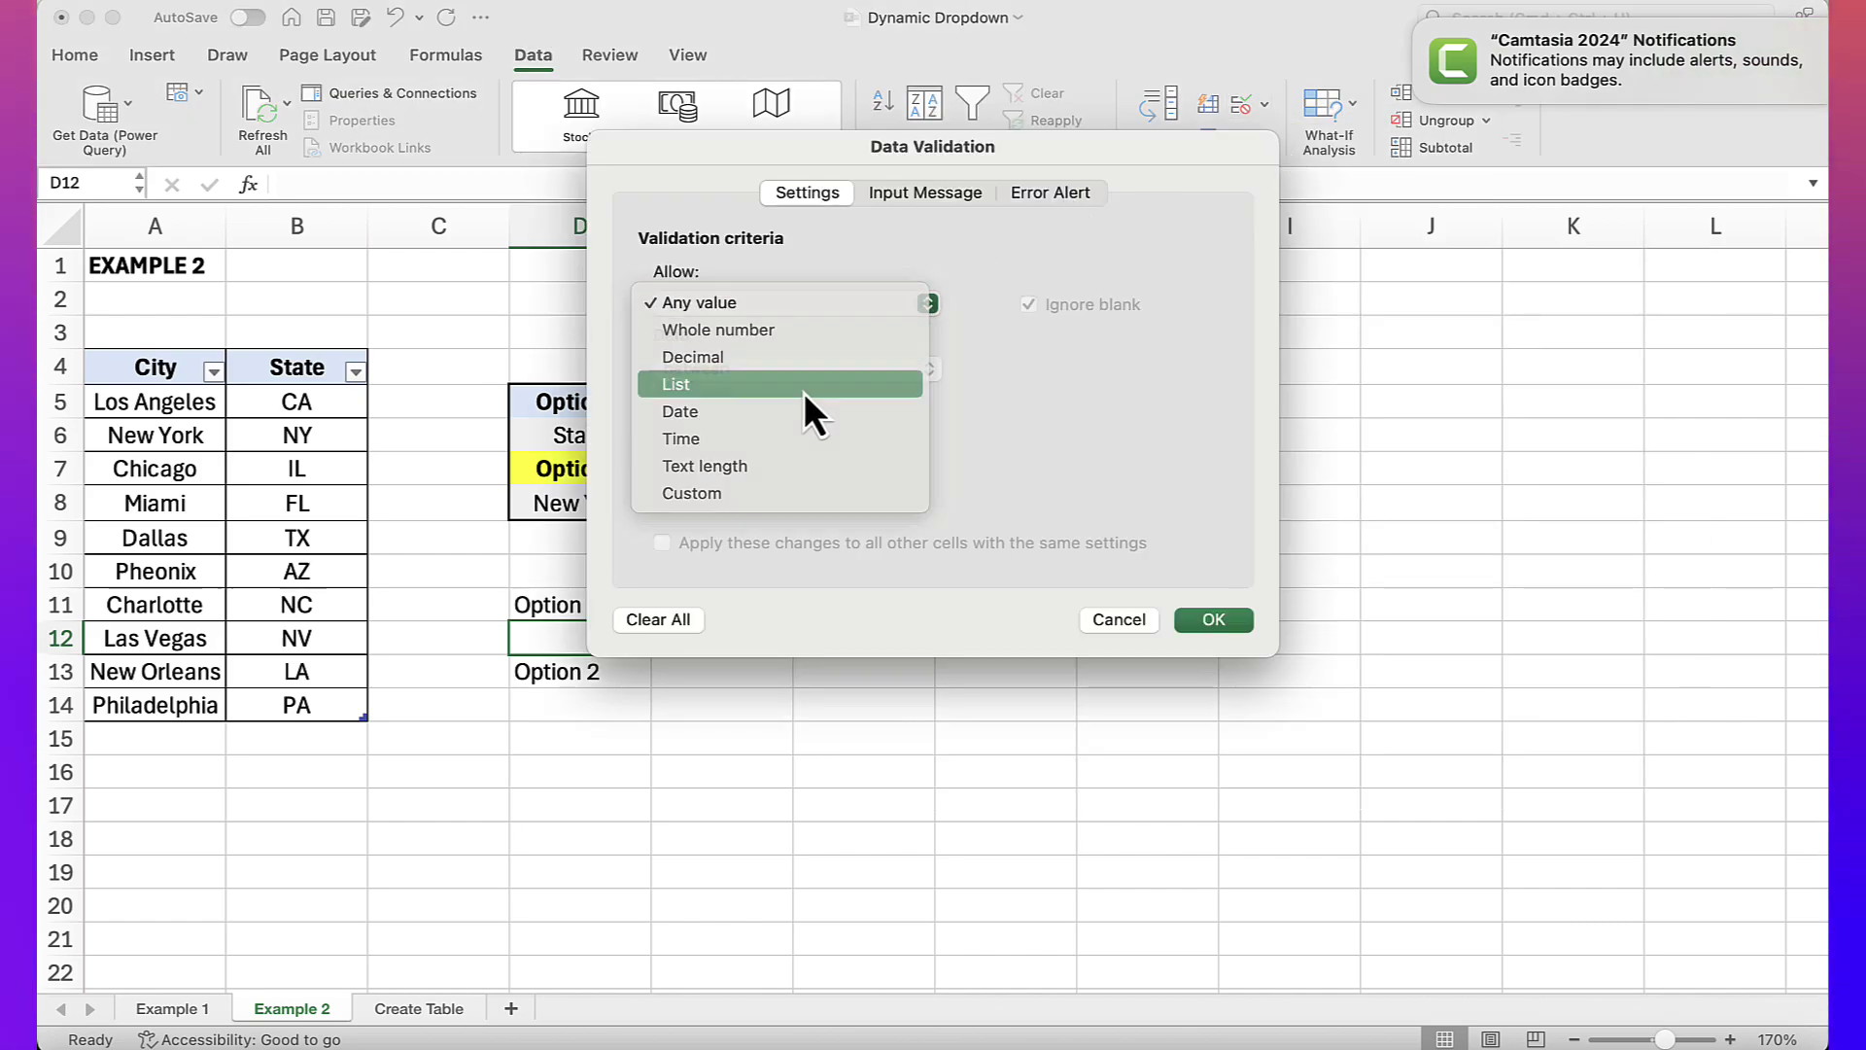
click(804, 393)
click(725, 433)
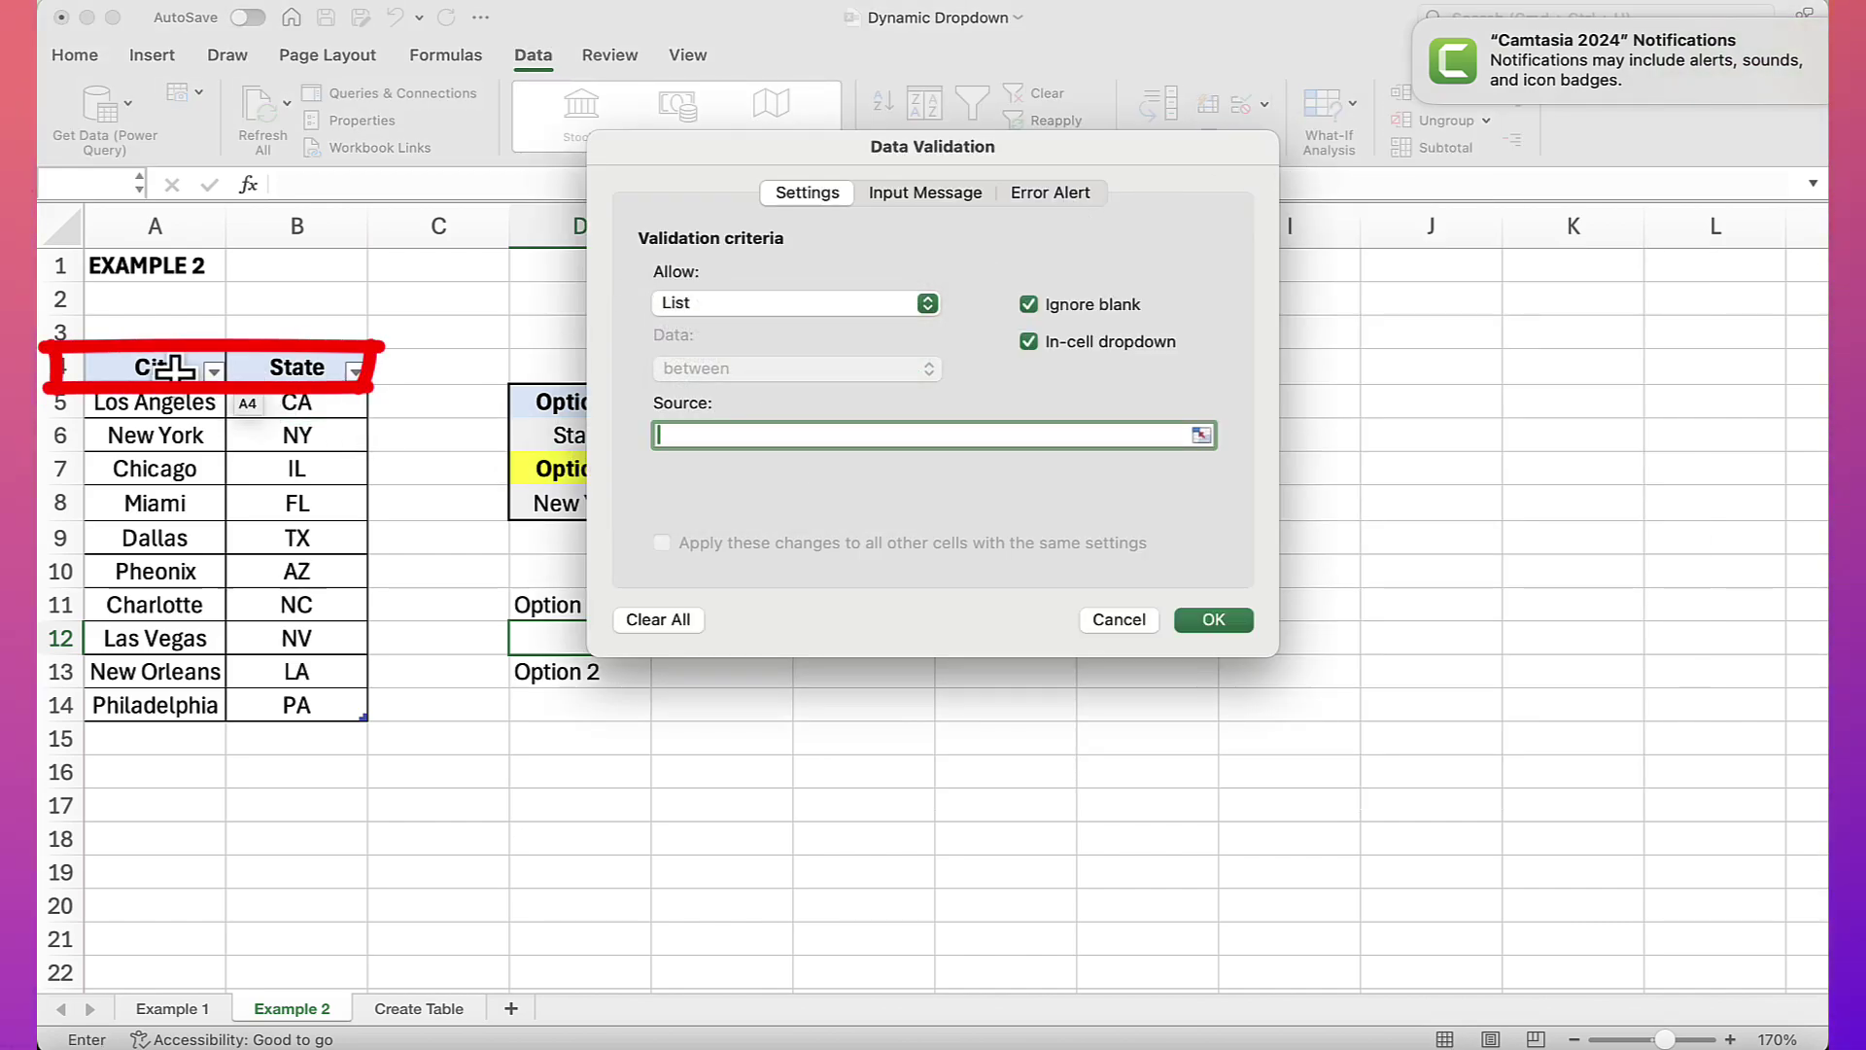
drag(152, 366, 268, 370)
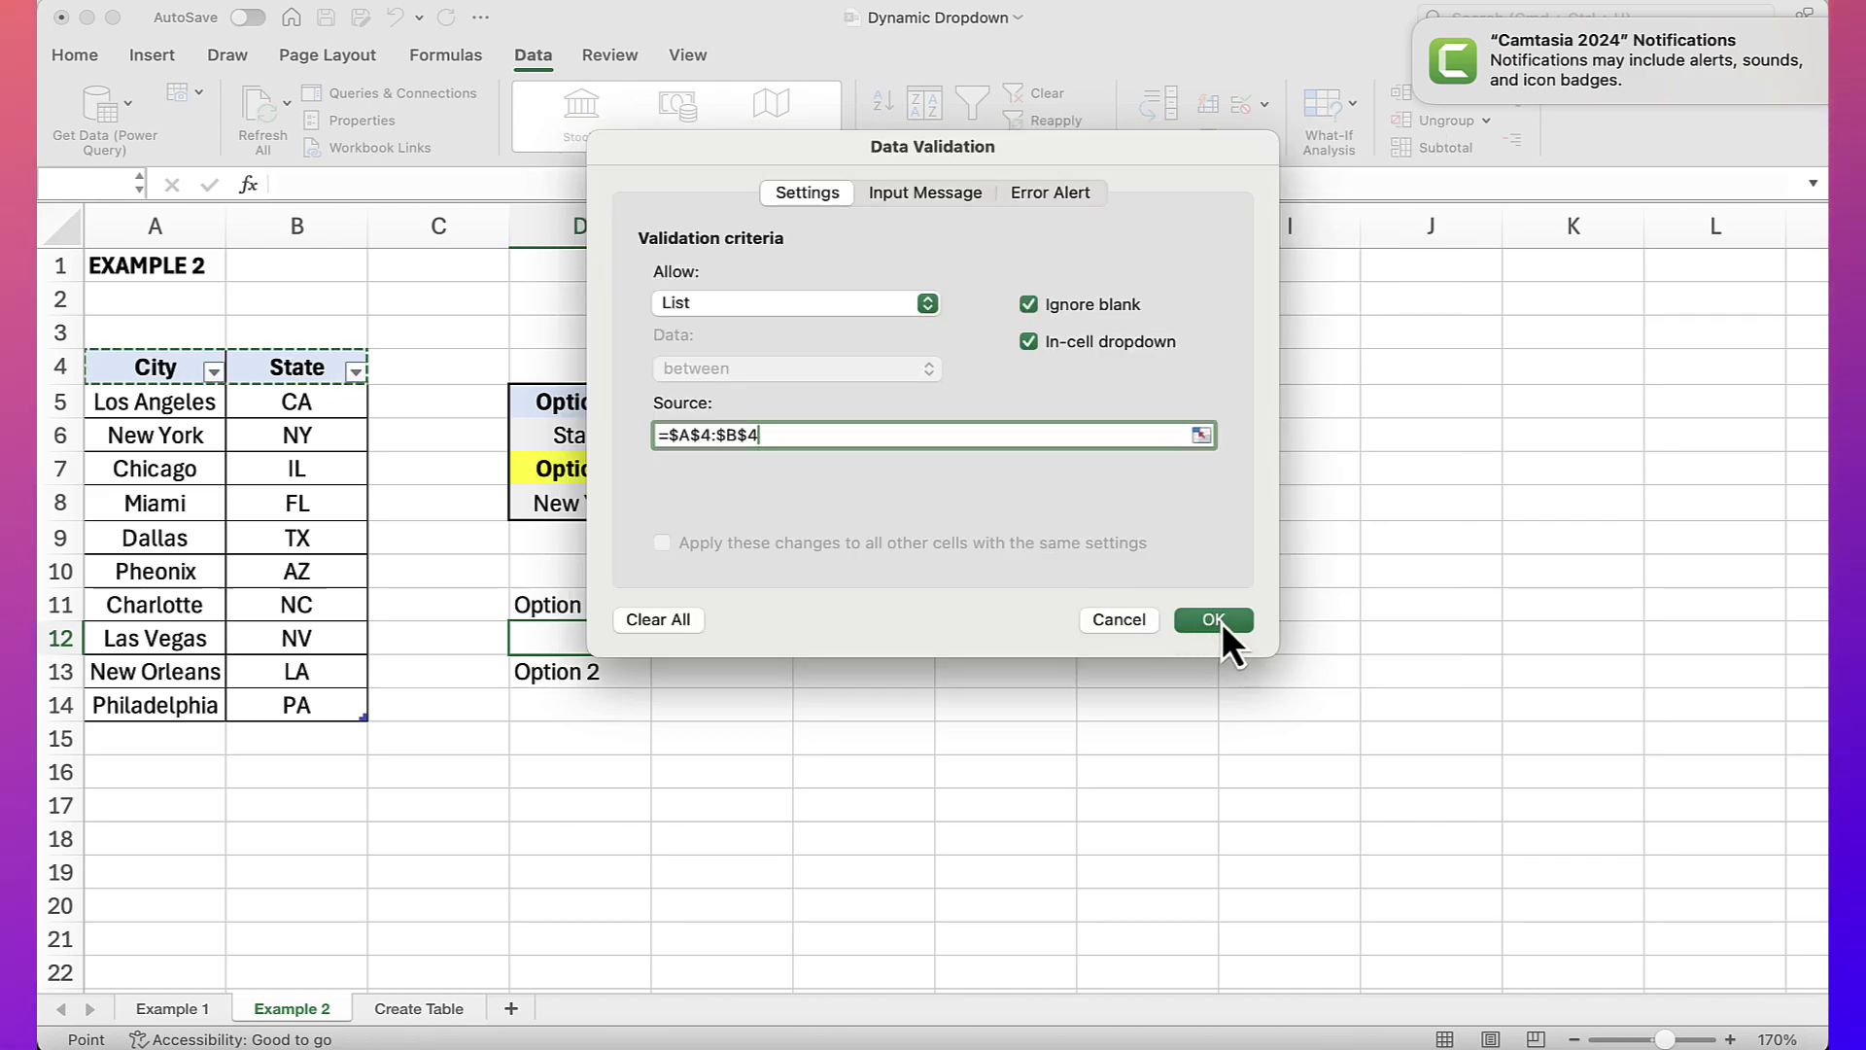
click(1222, 623)
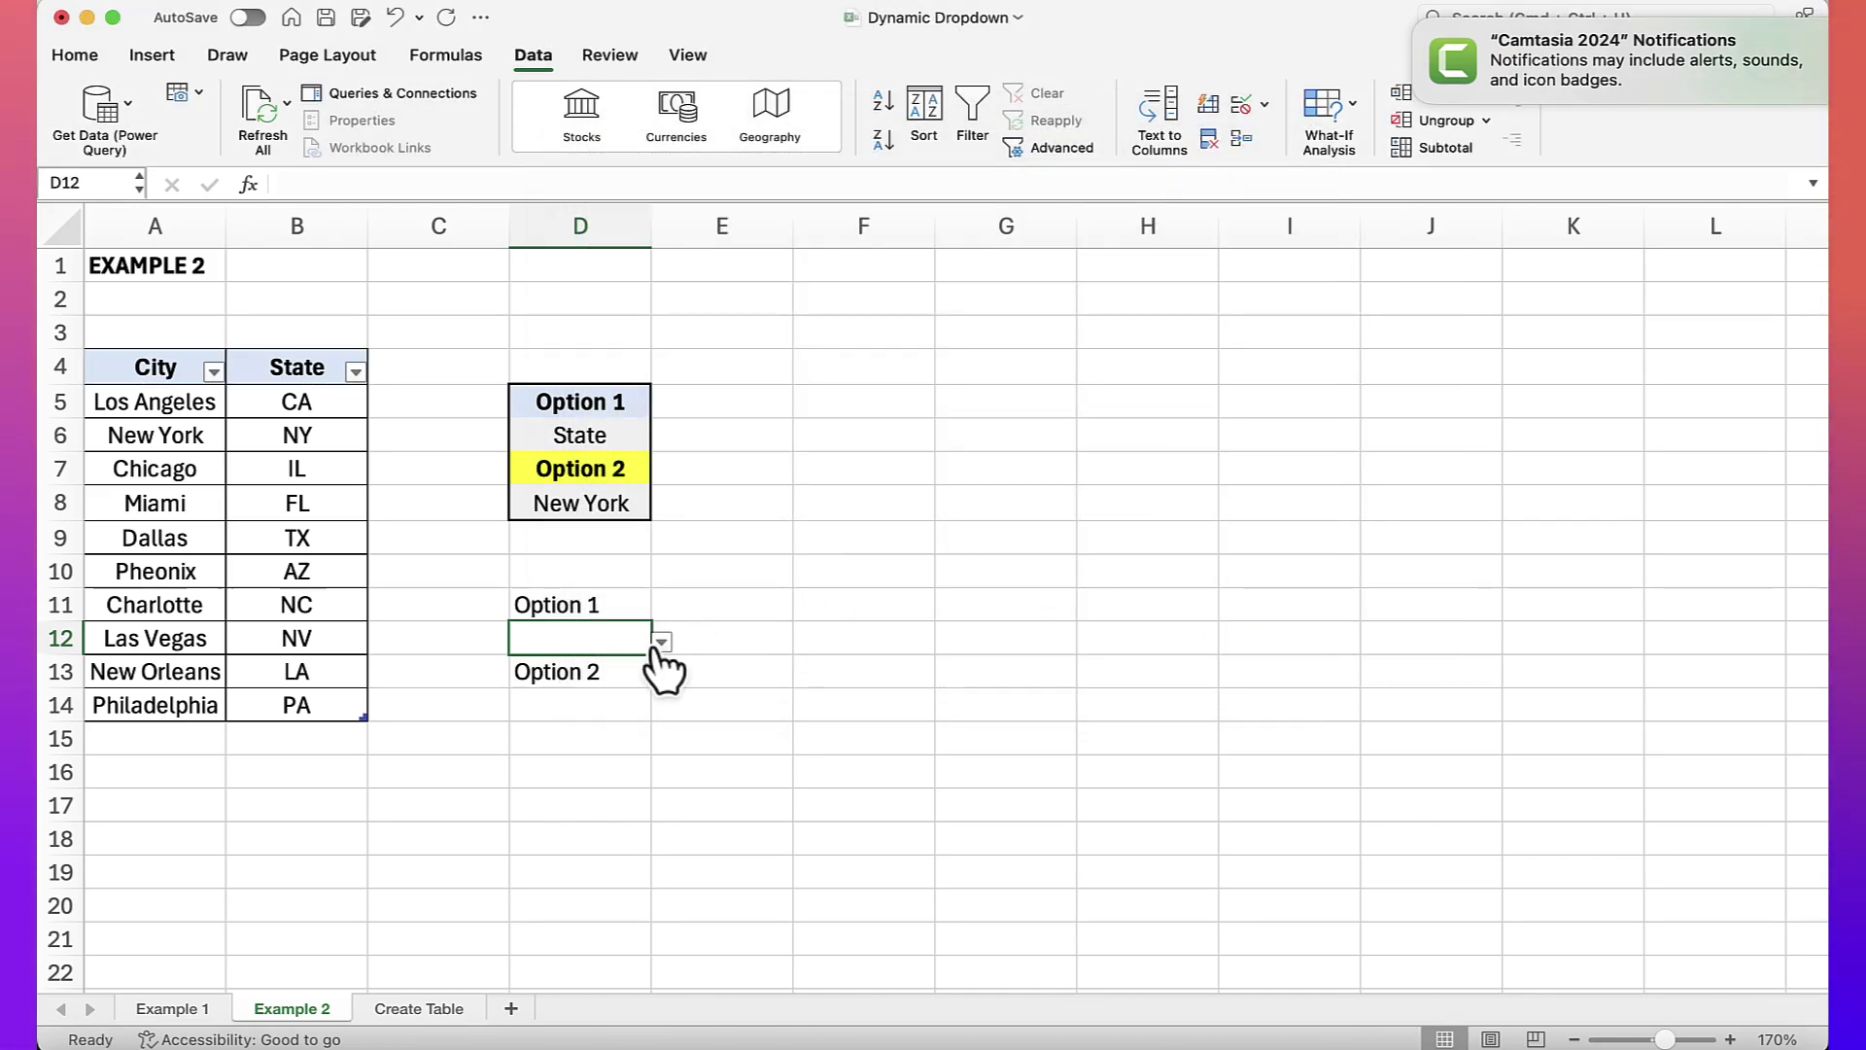
click(660, 643)
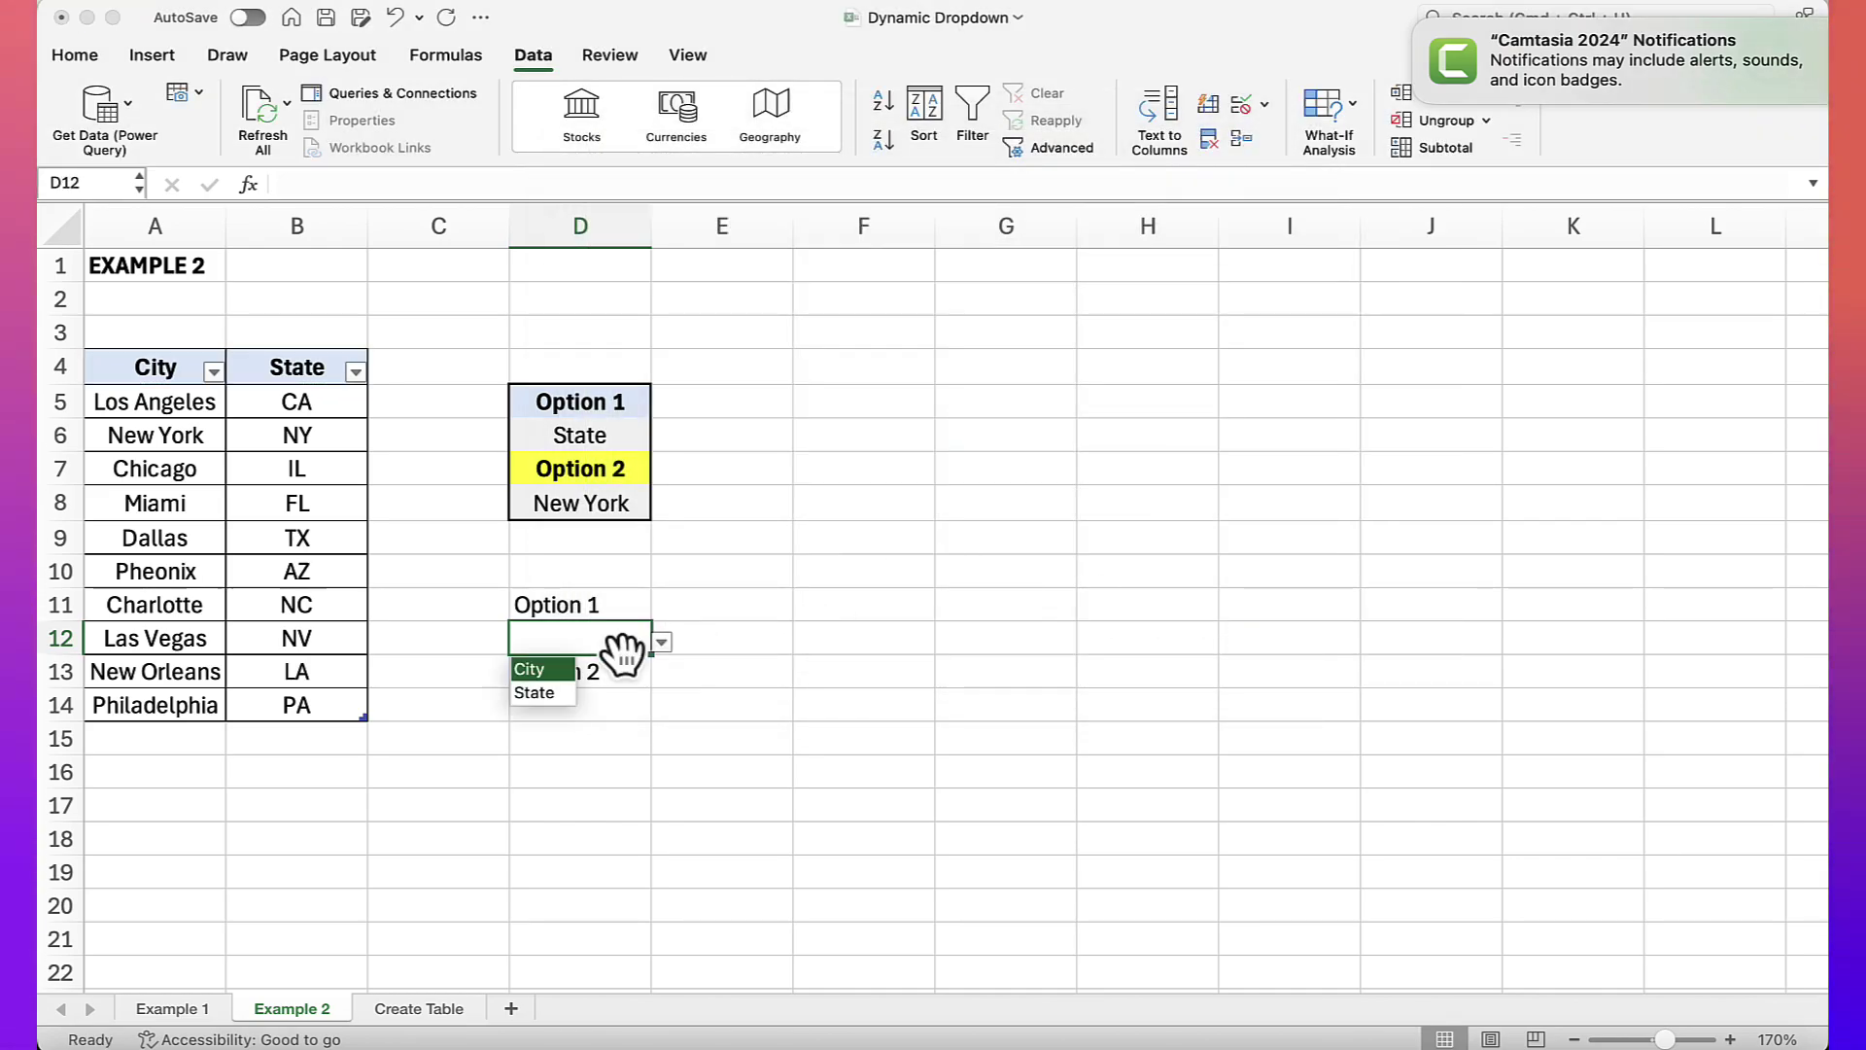
click(571, 673)
- Add list data validation to cell D14 with the source =indirect("City["&$D$12&"]")
click(599, 706)
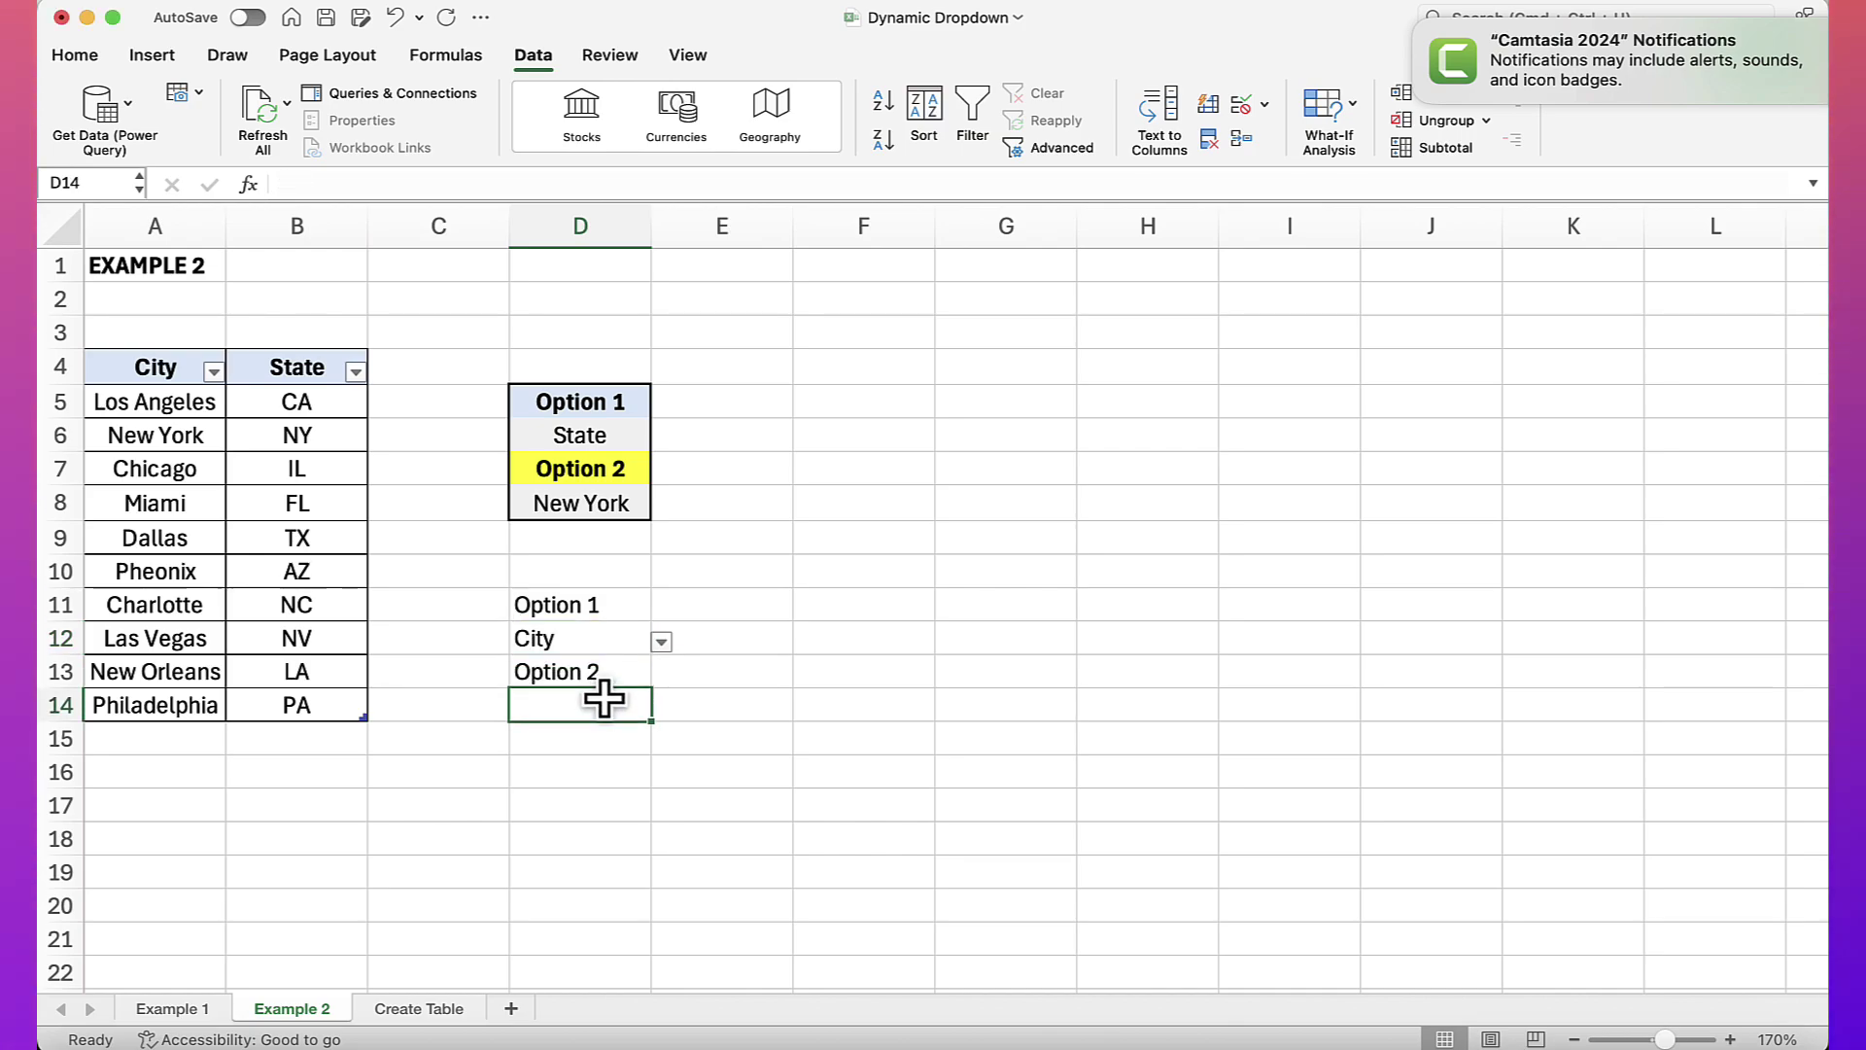
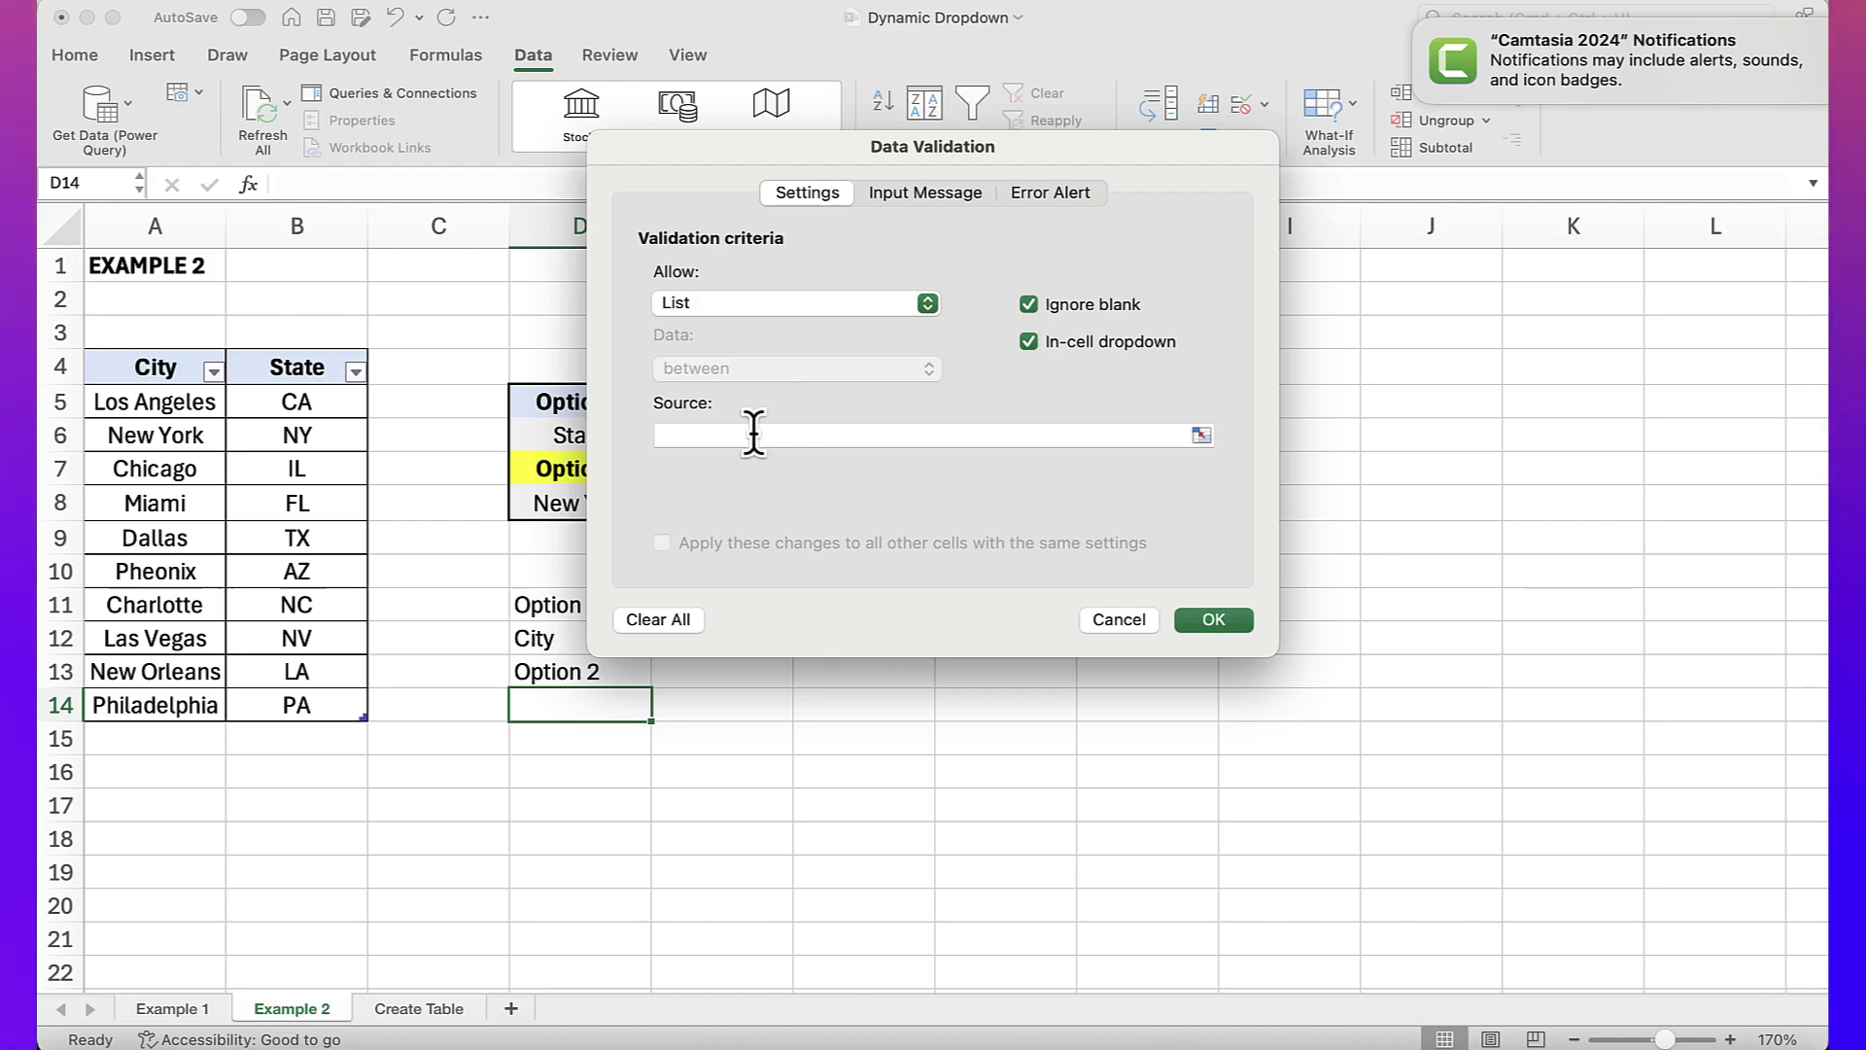
click(754, 434)
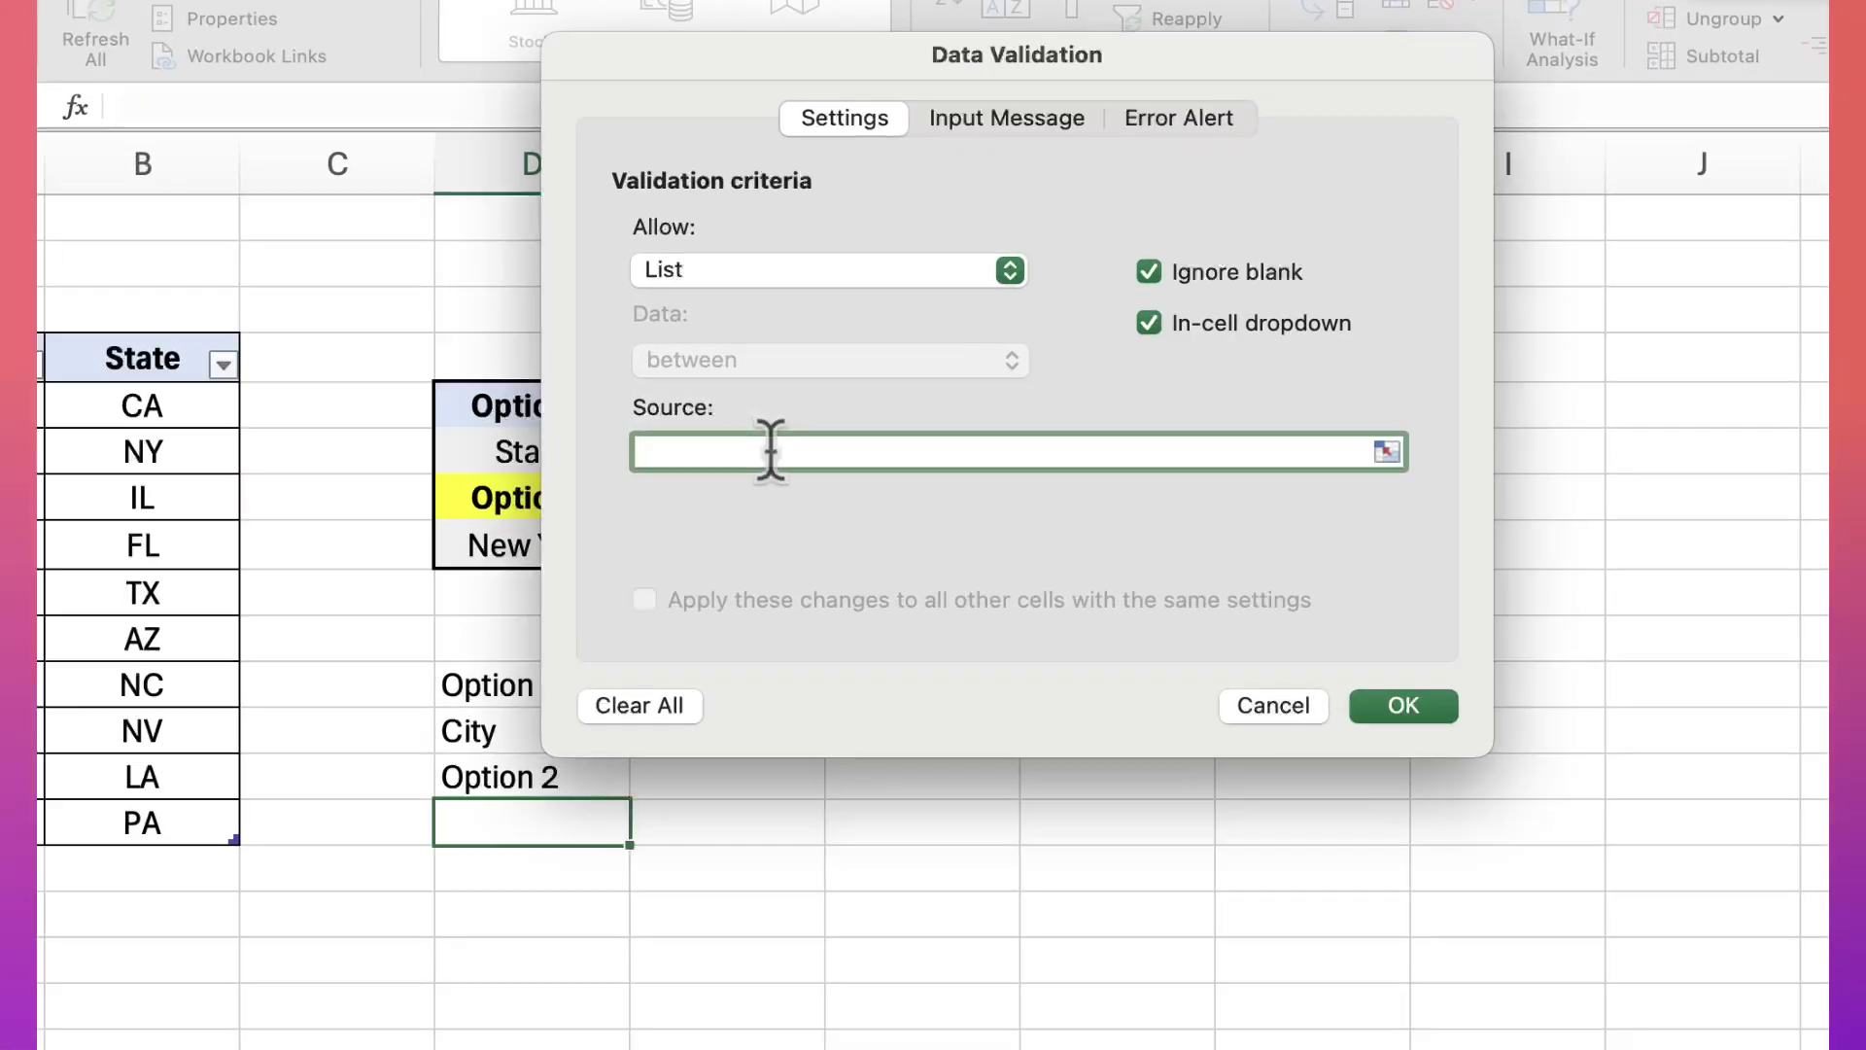
text(=)
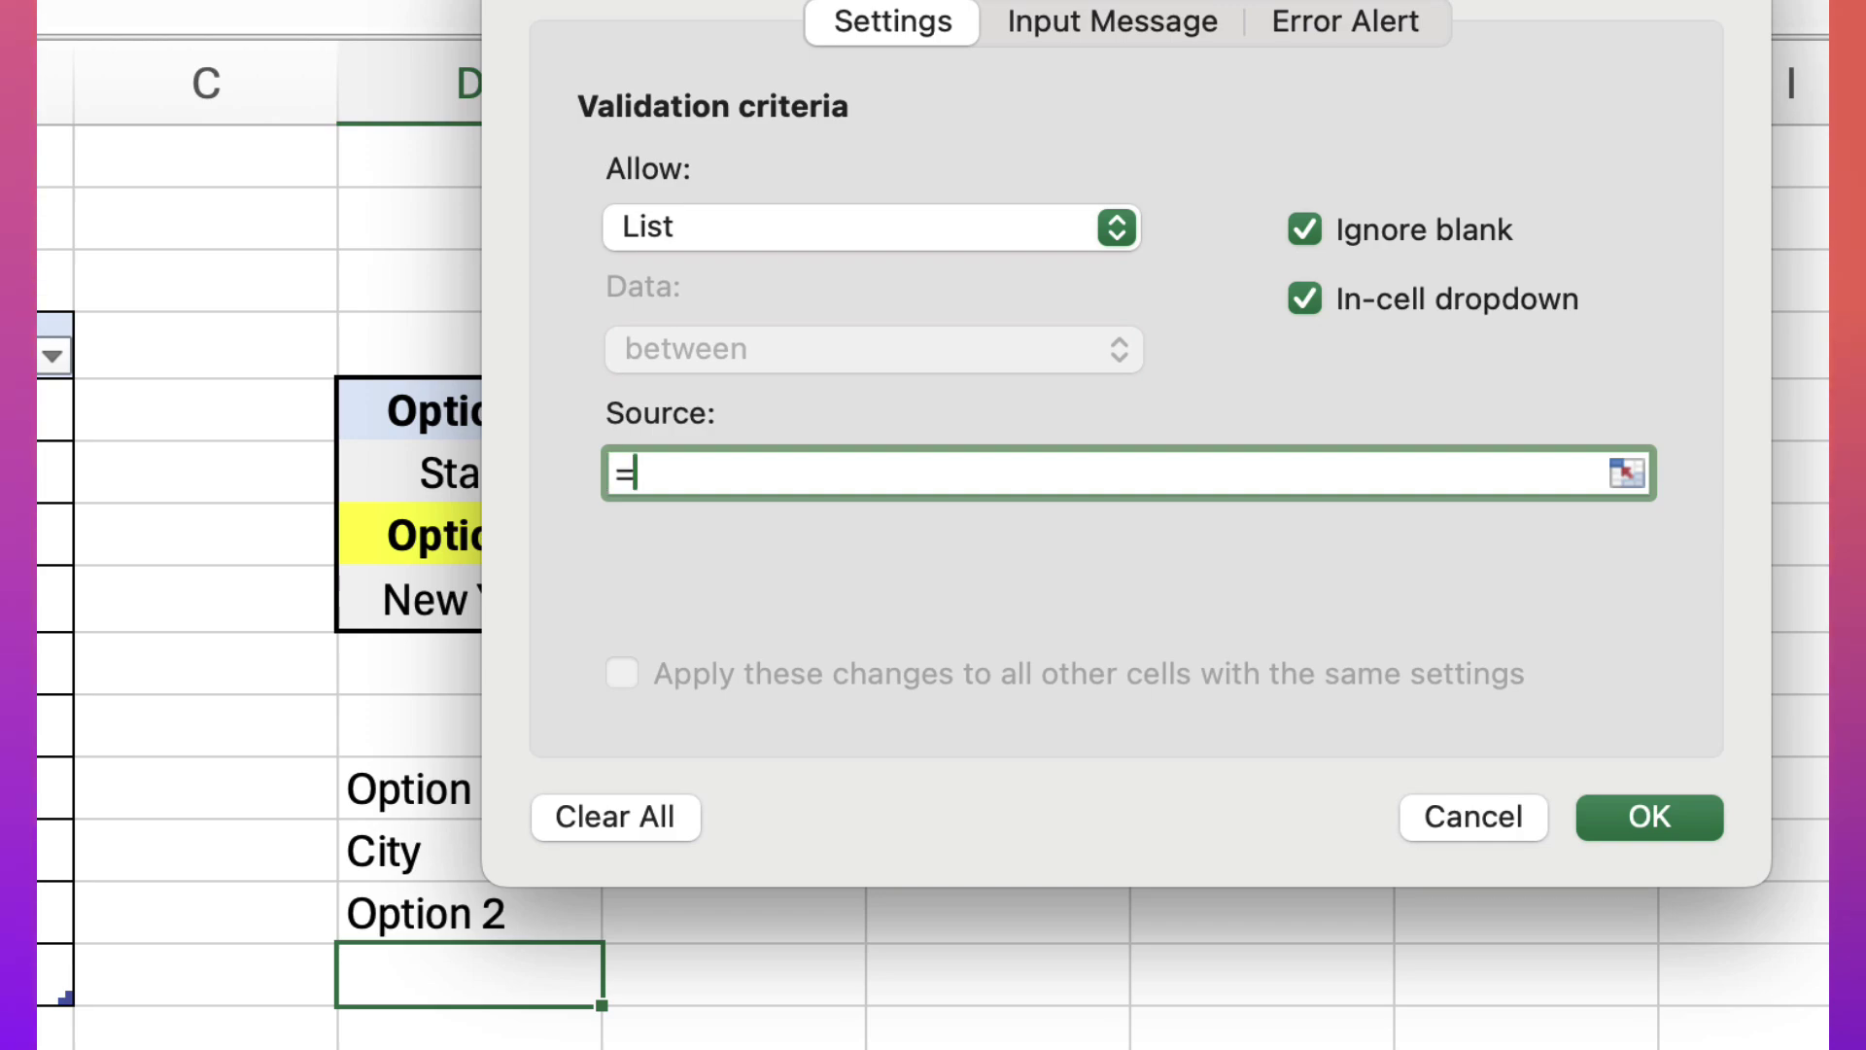
text(indir)
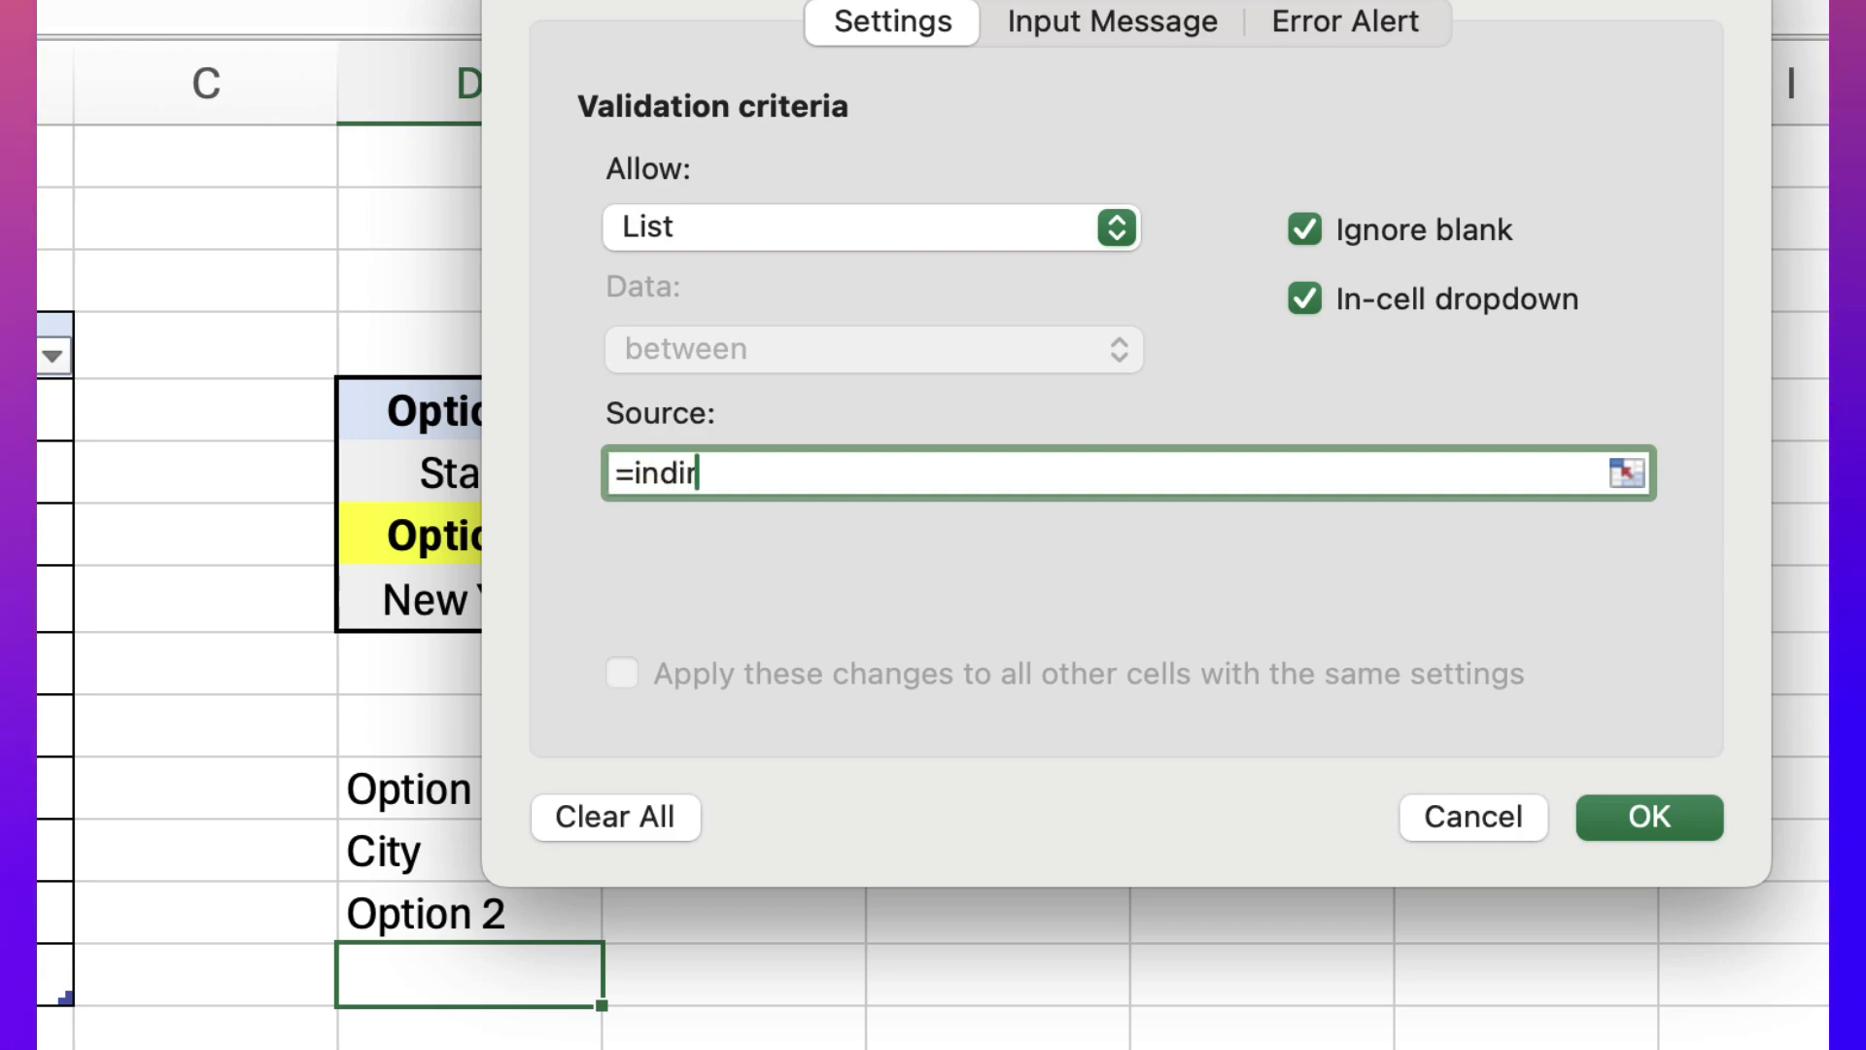
text(ect("City["&)
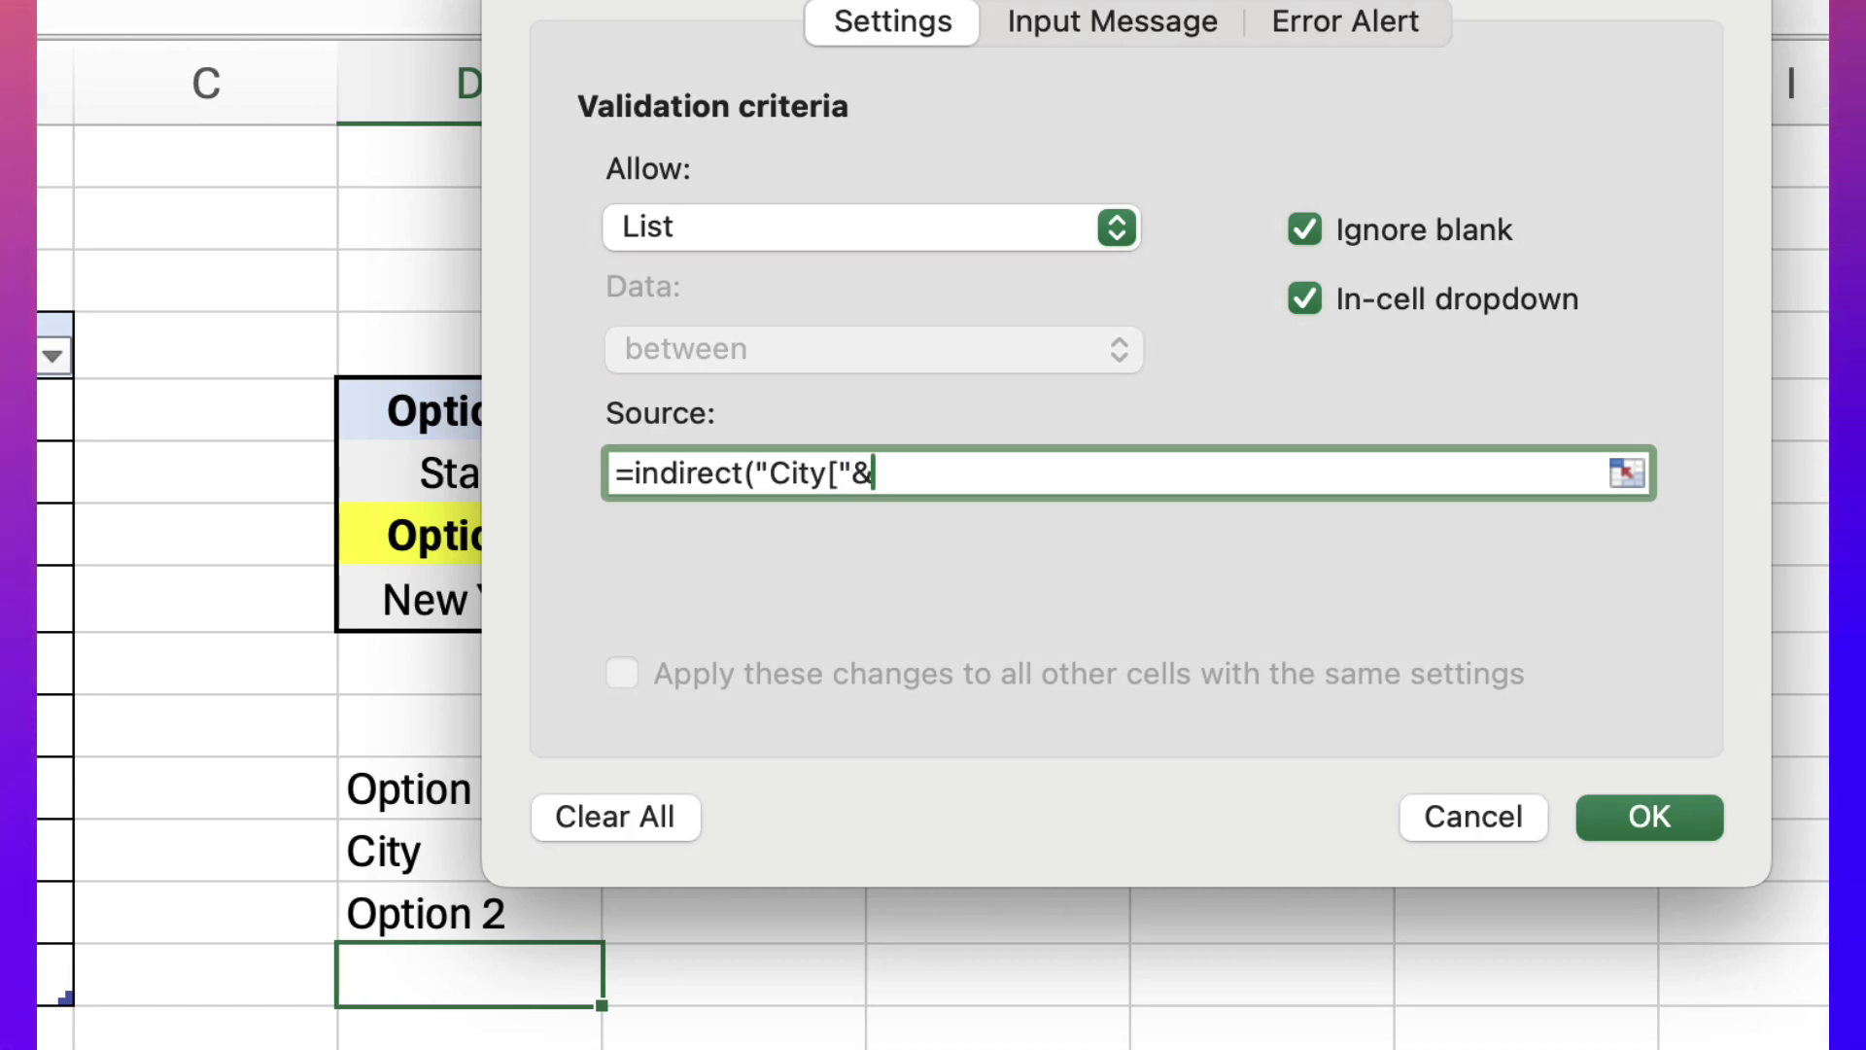
drag(1069, 603, 1300, 596)
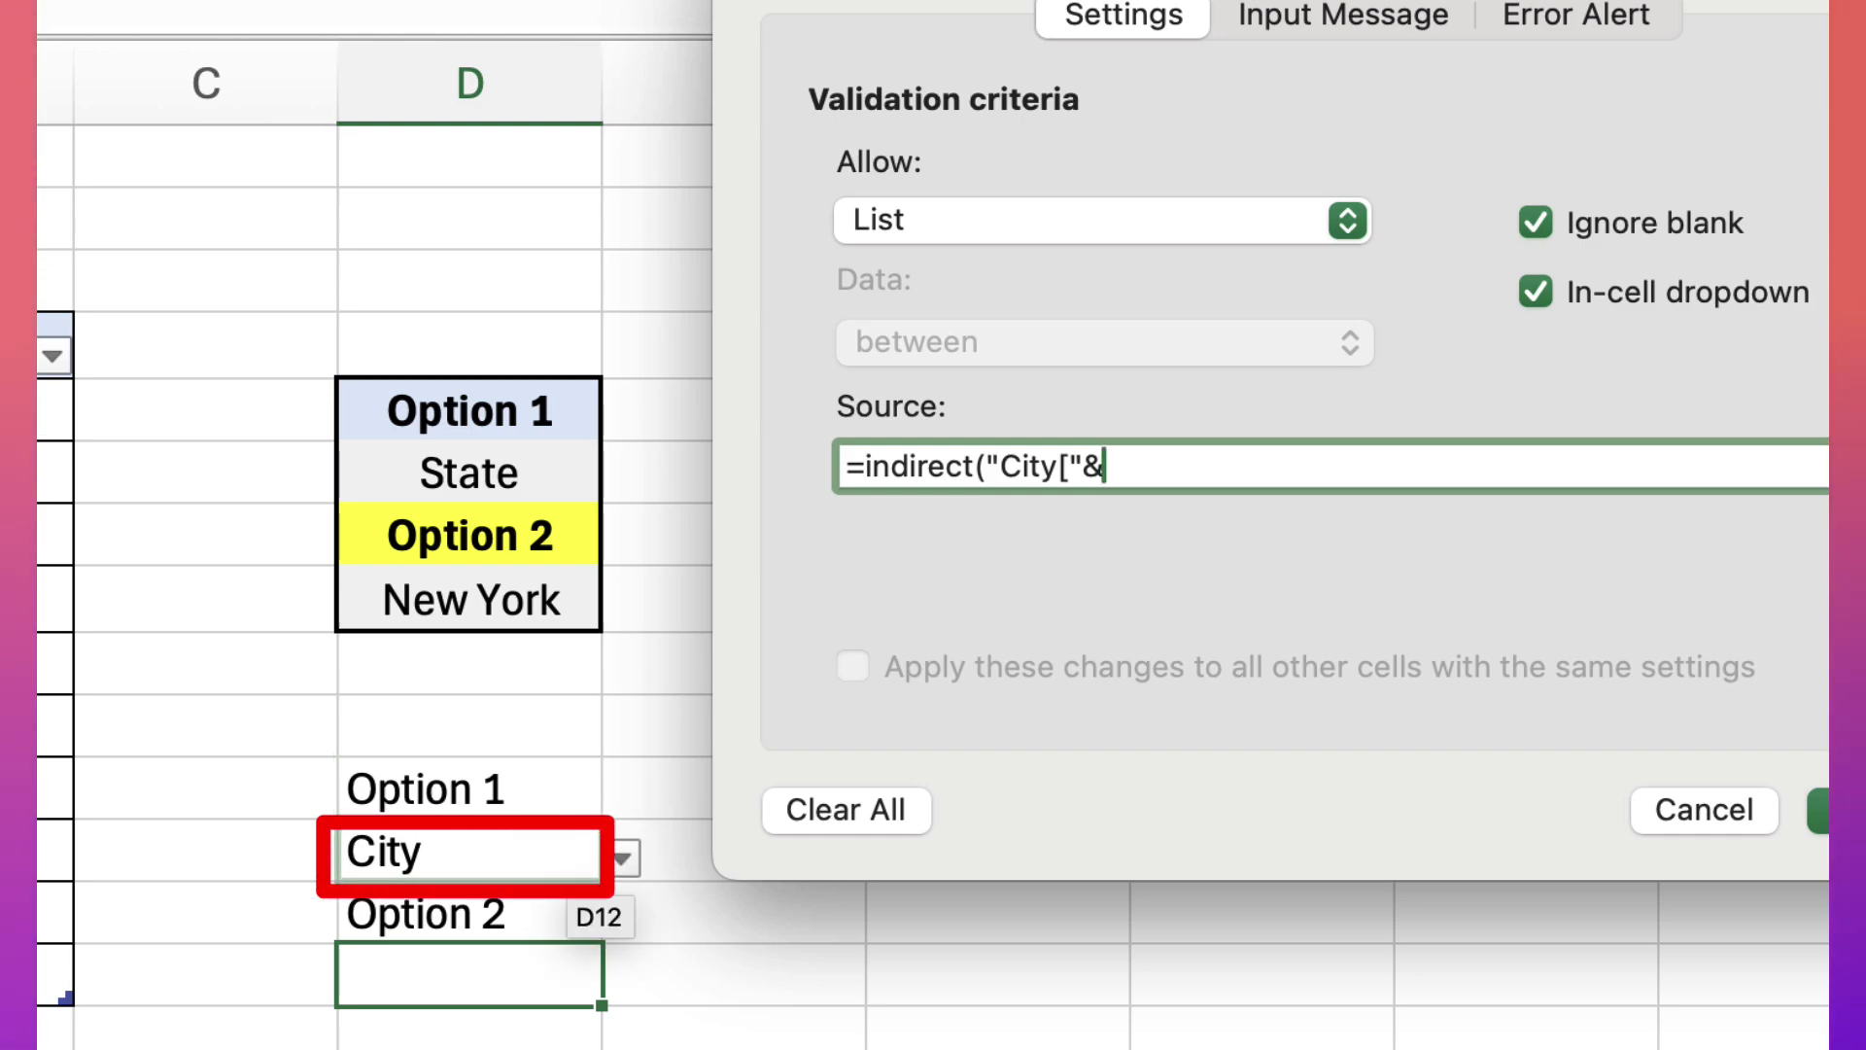
click(466, 850)
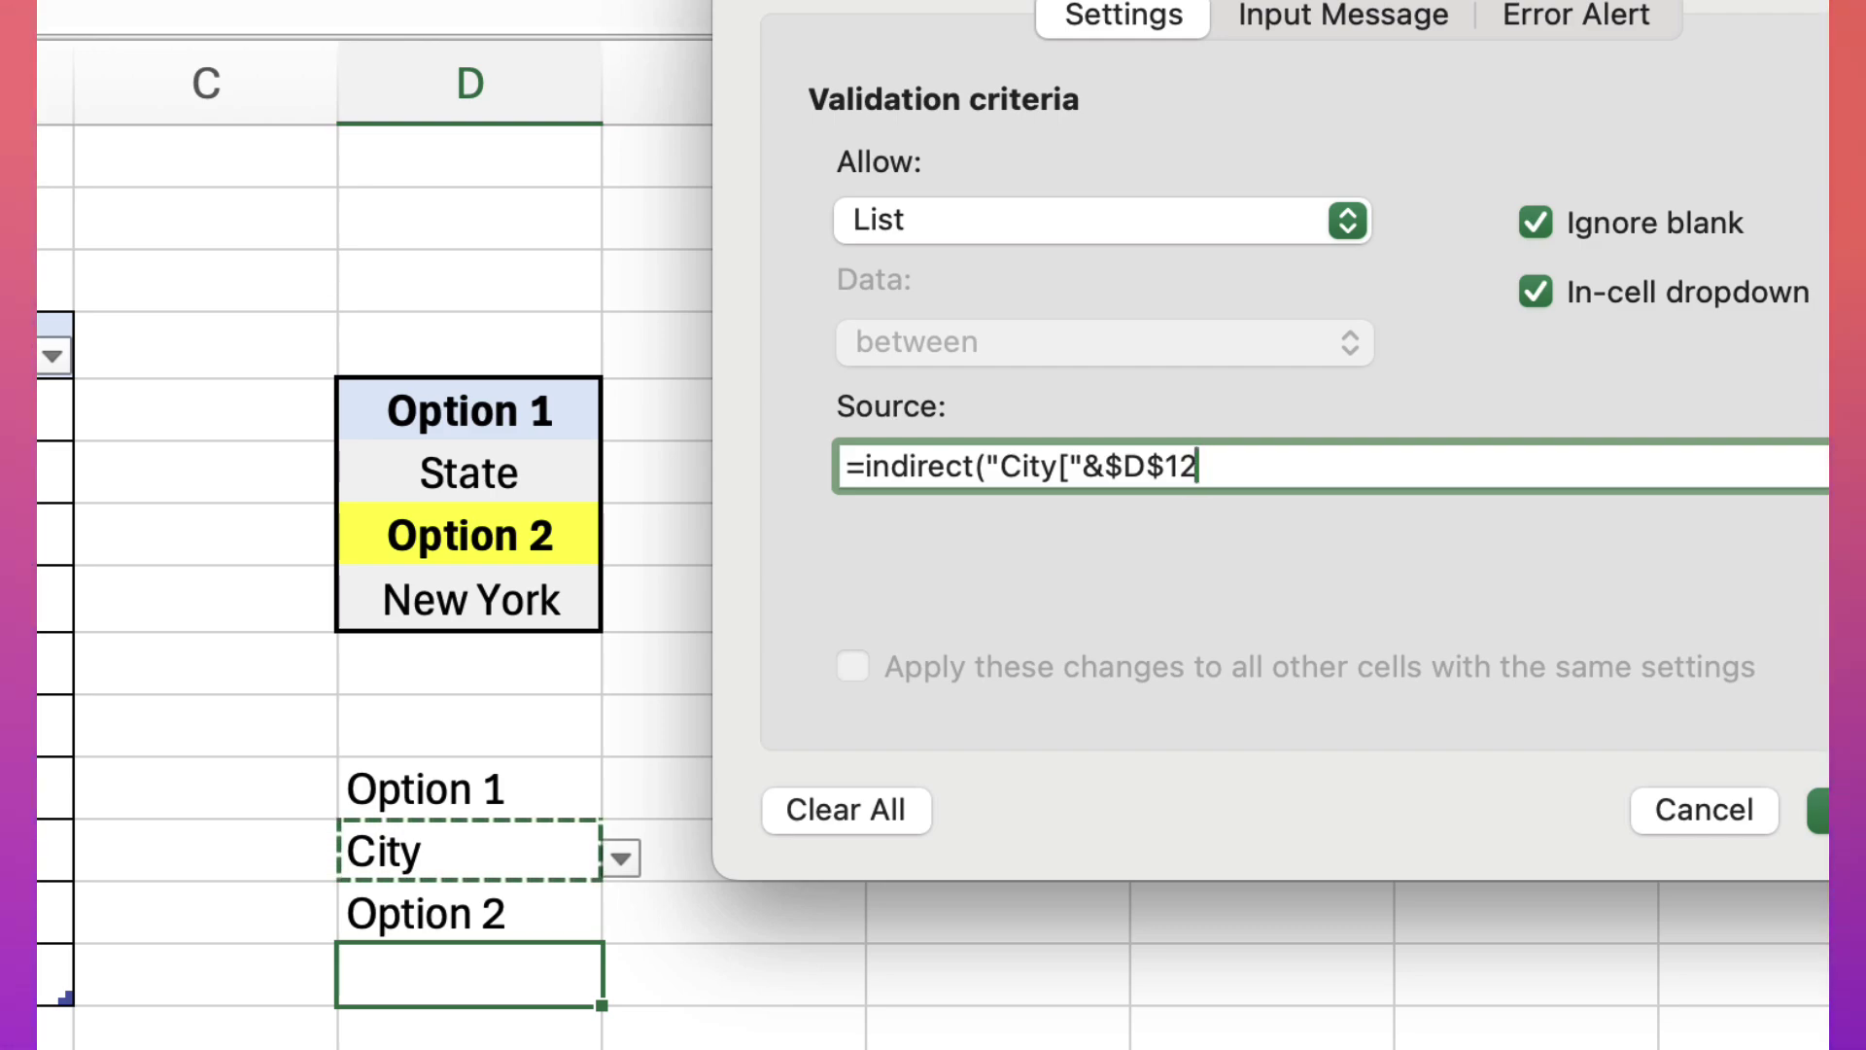
text(&)
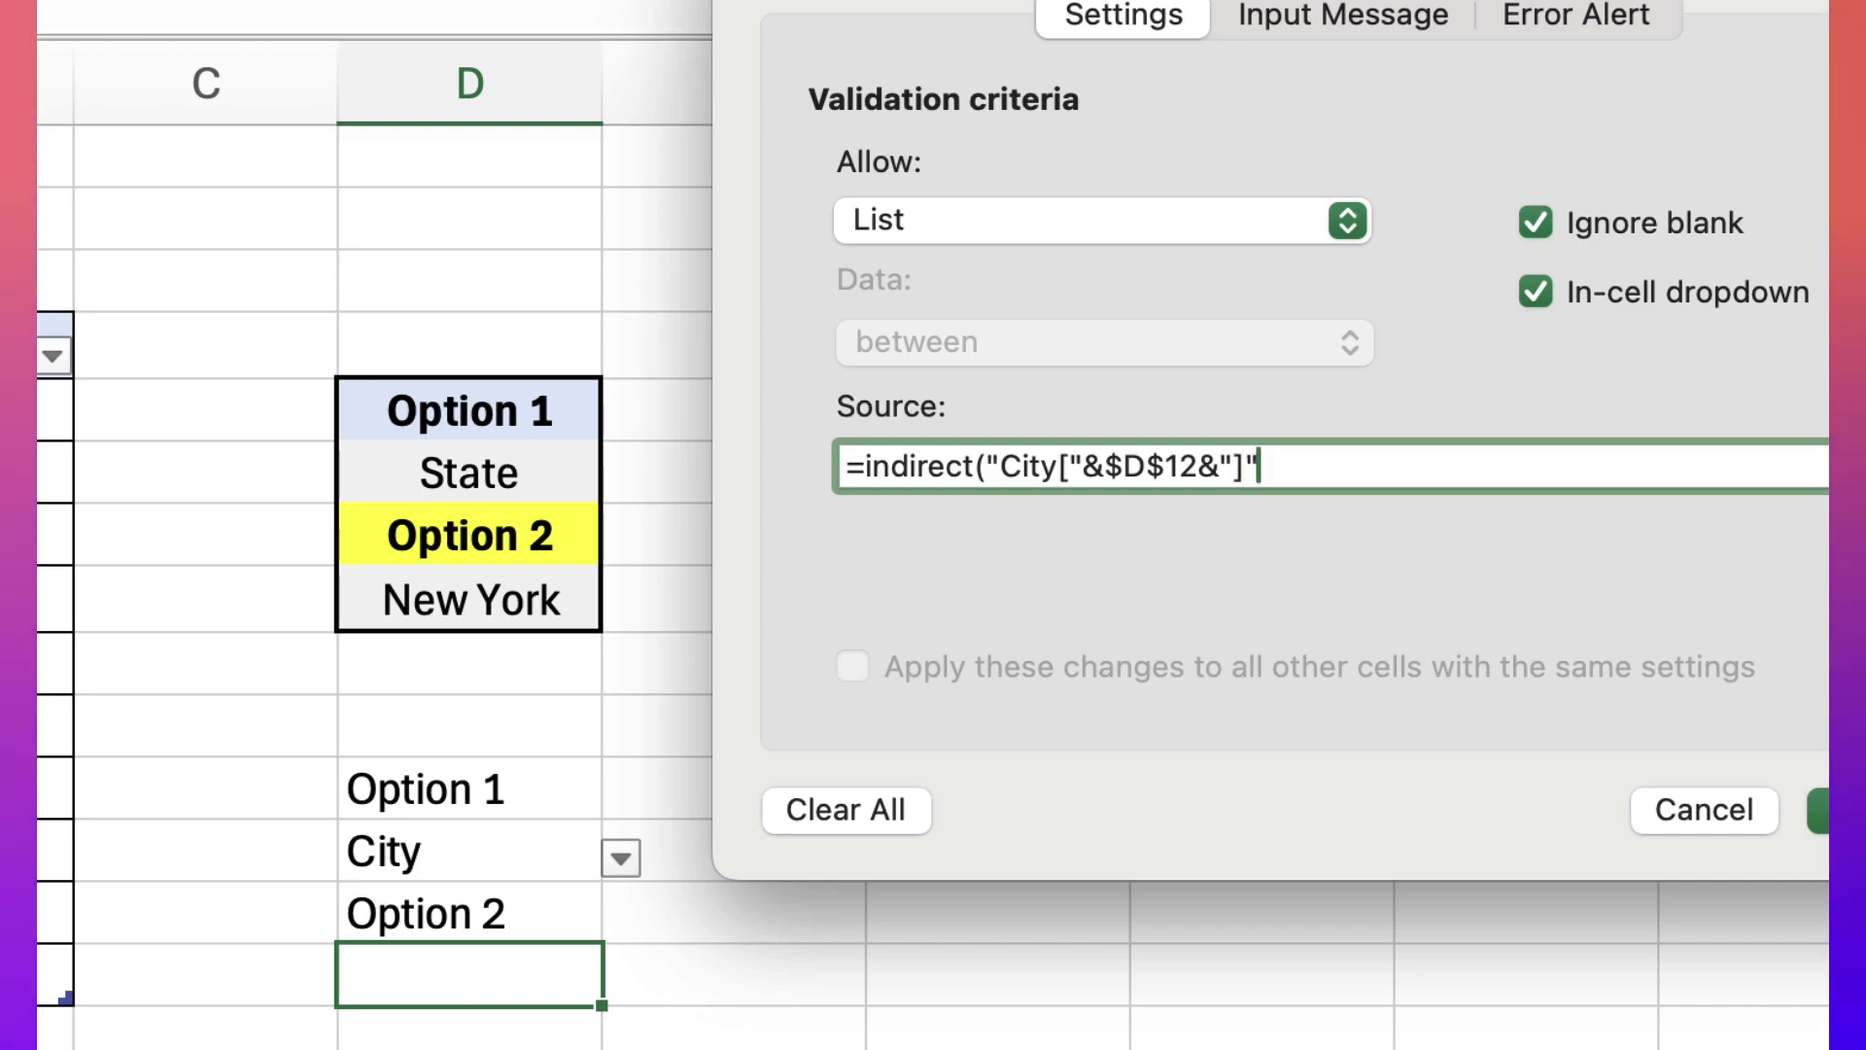
text())
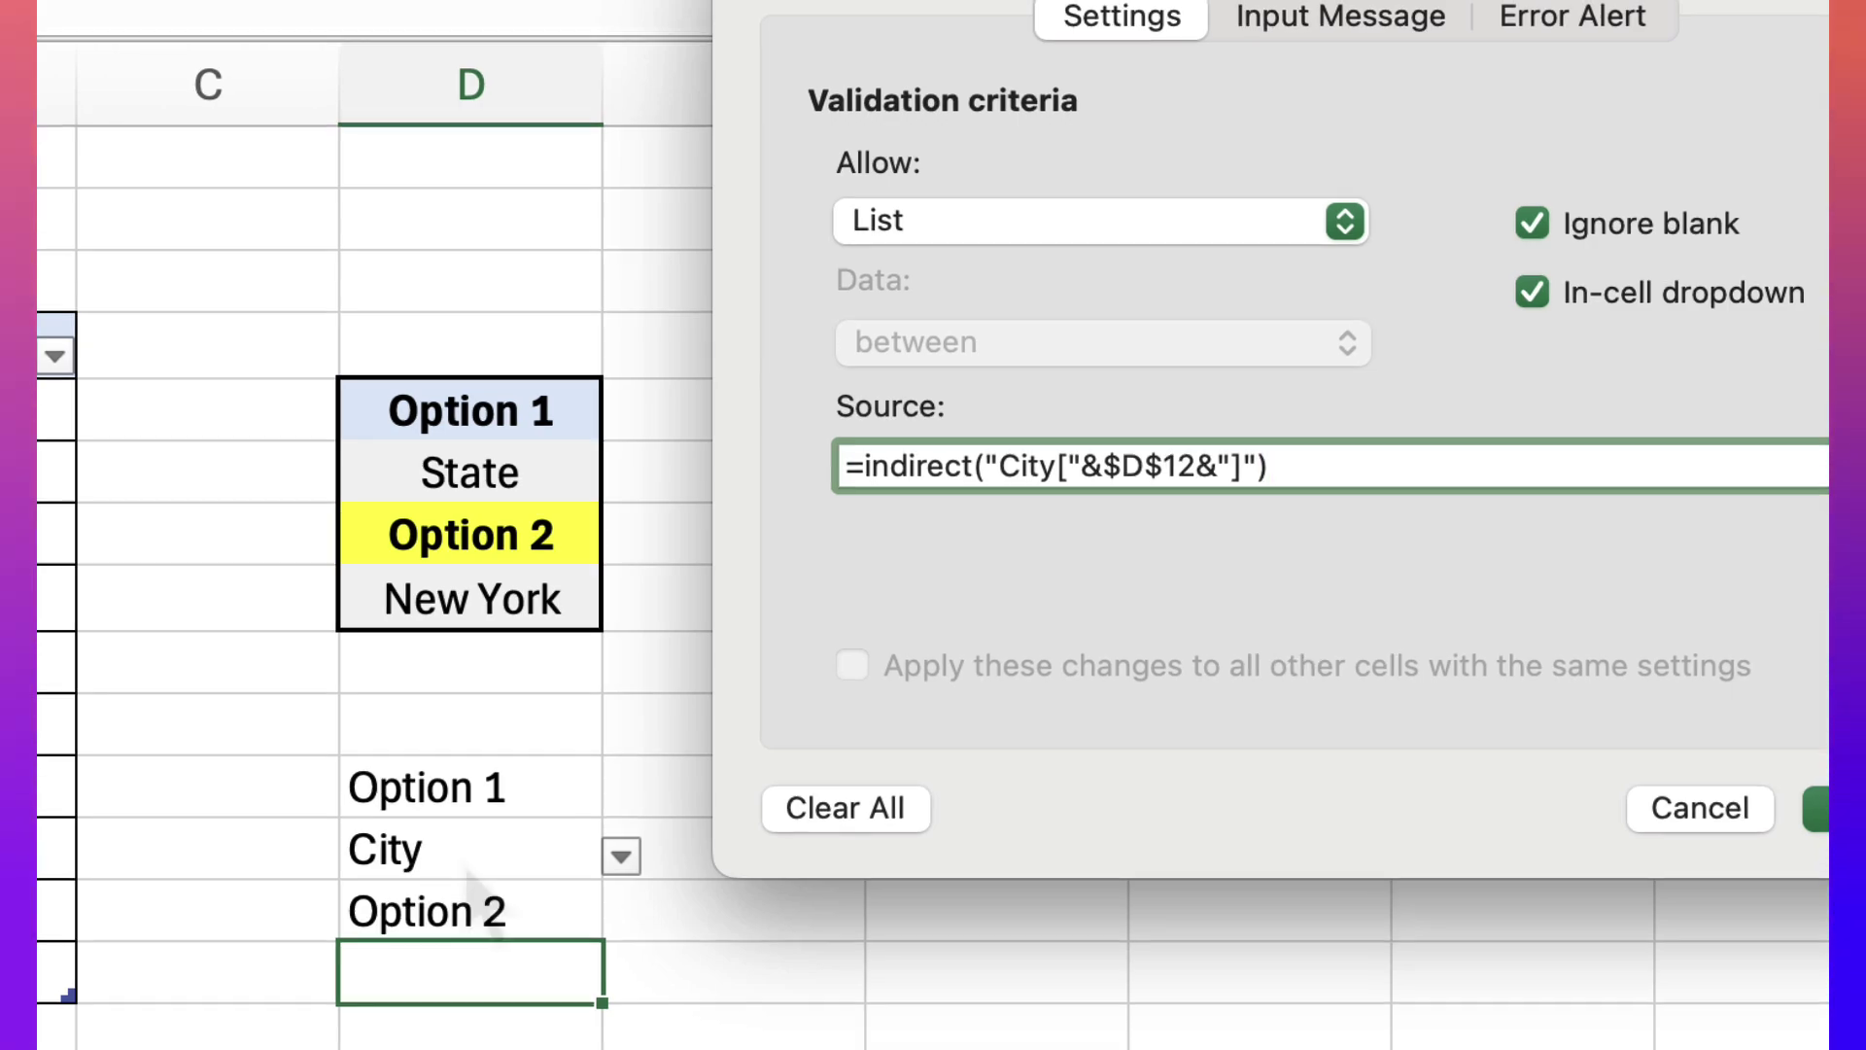
key(Return)
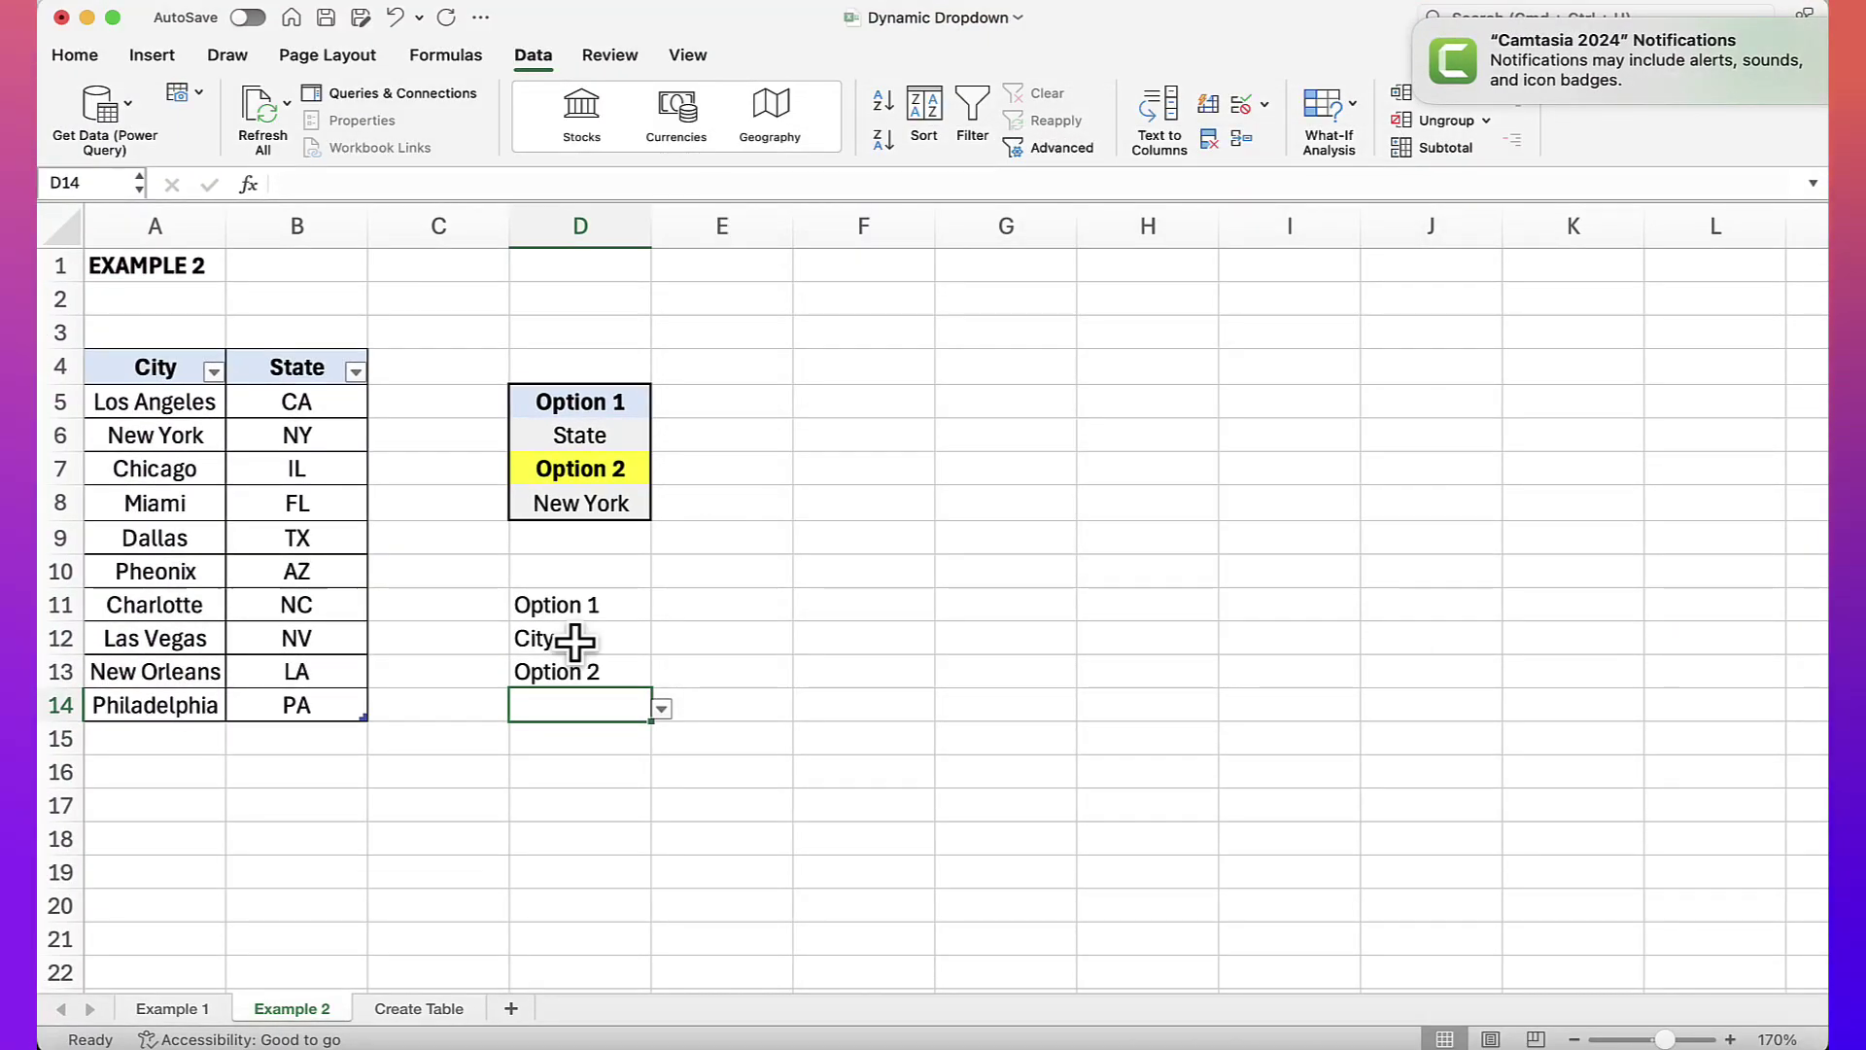
- Compare the choices in the D14 dropdown with Option 1 in cell D12 as City and set to State
click(662, 710)
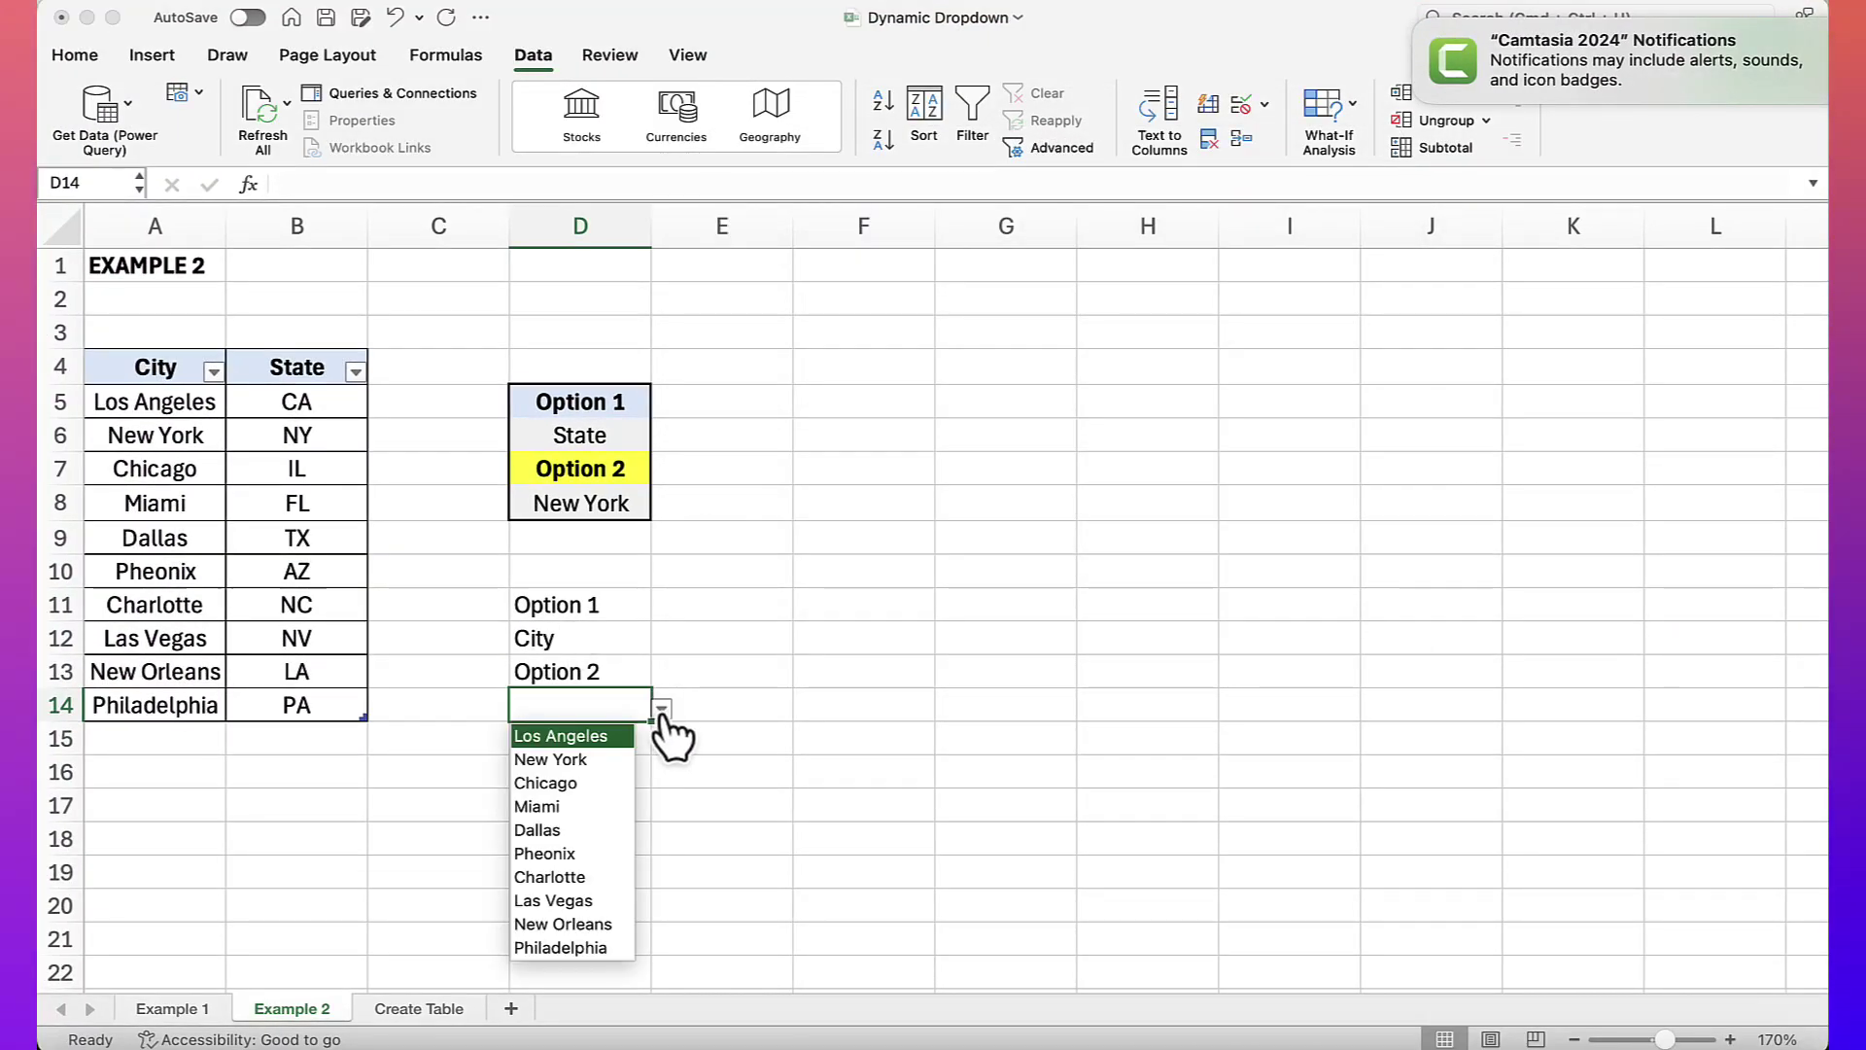
click(611, 637)
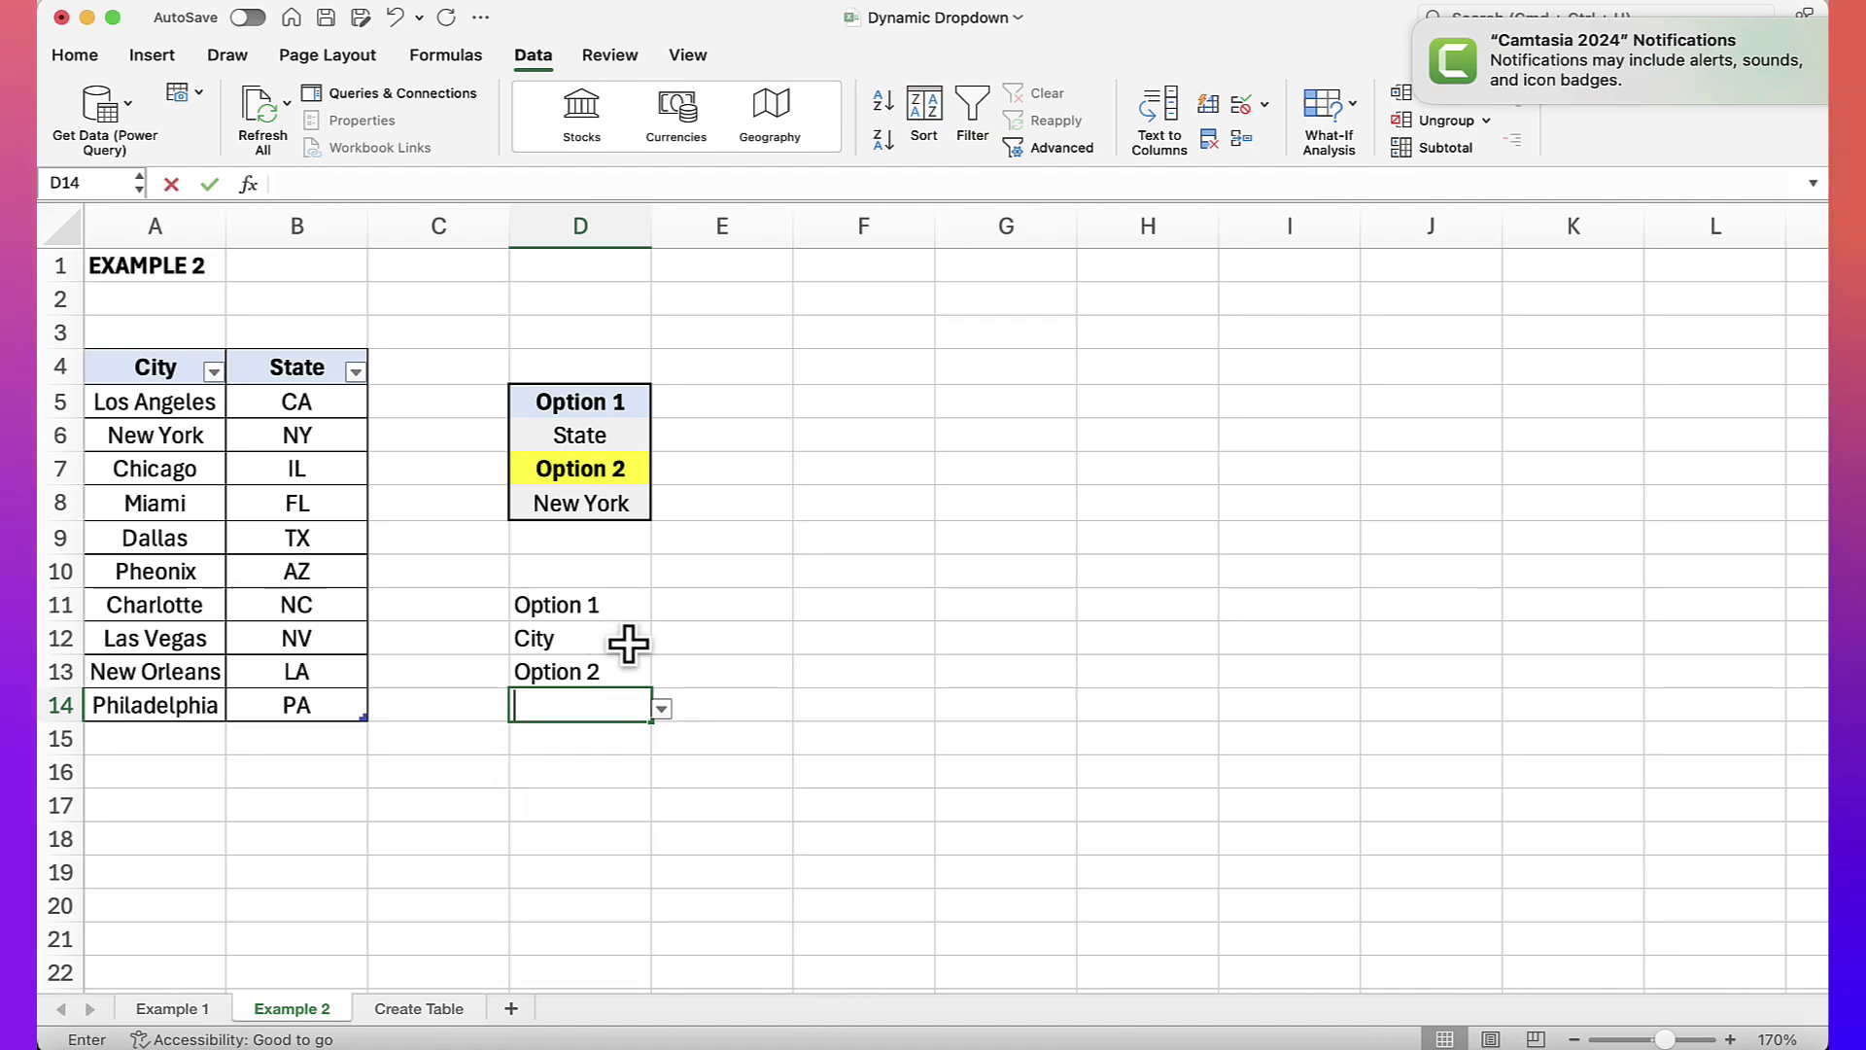
click(565, 640)
click(660, 642)
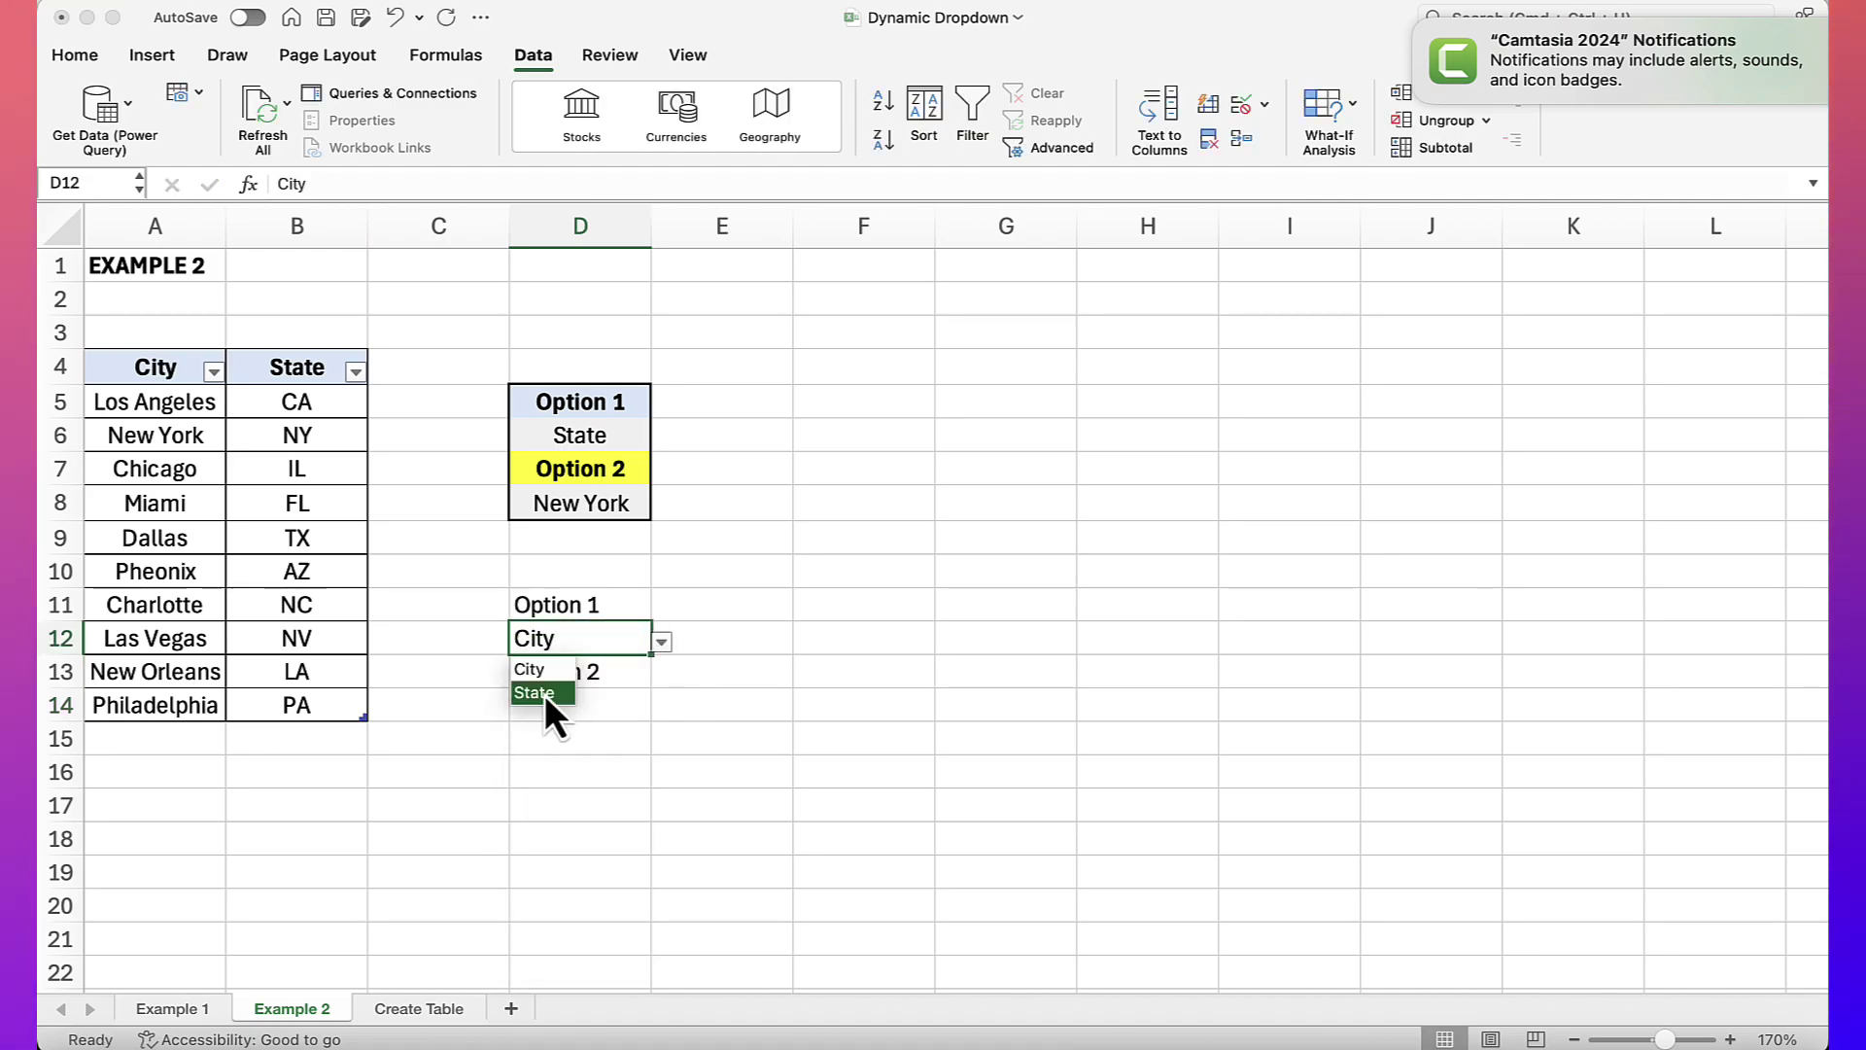
click(544, 695)
click(552, 704)
click(662, 710)
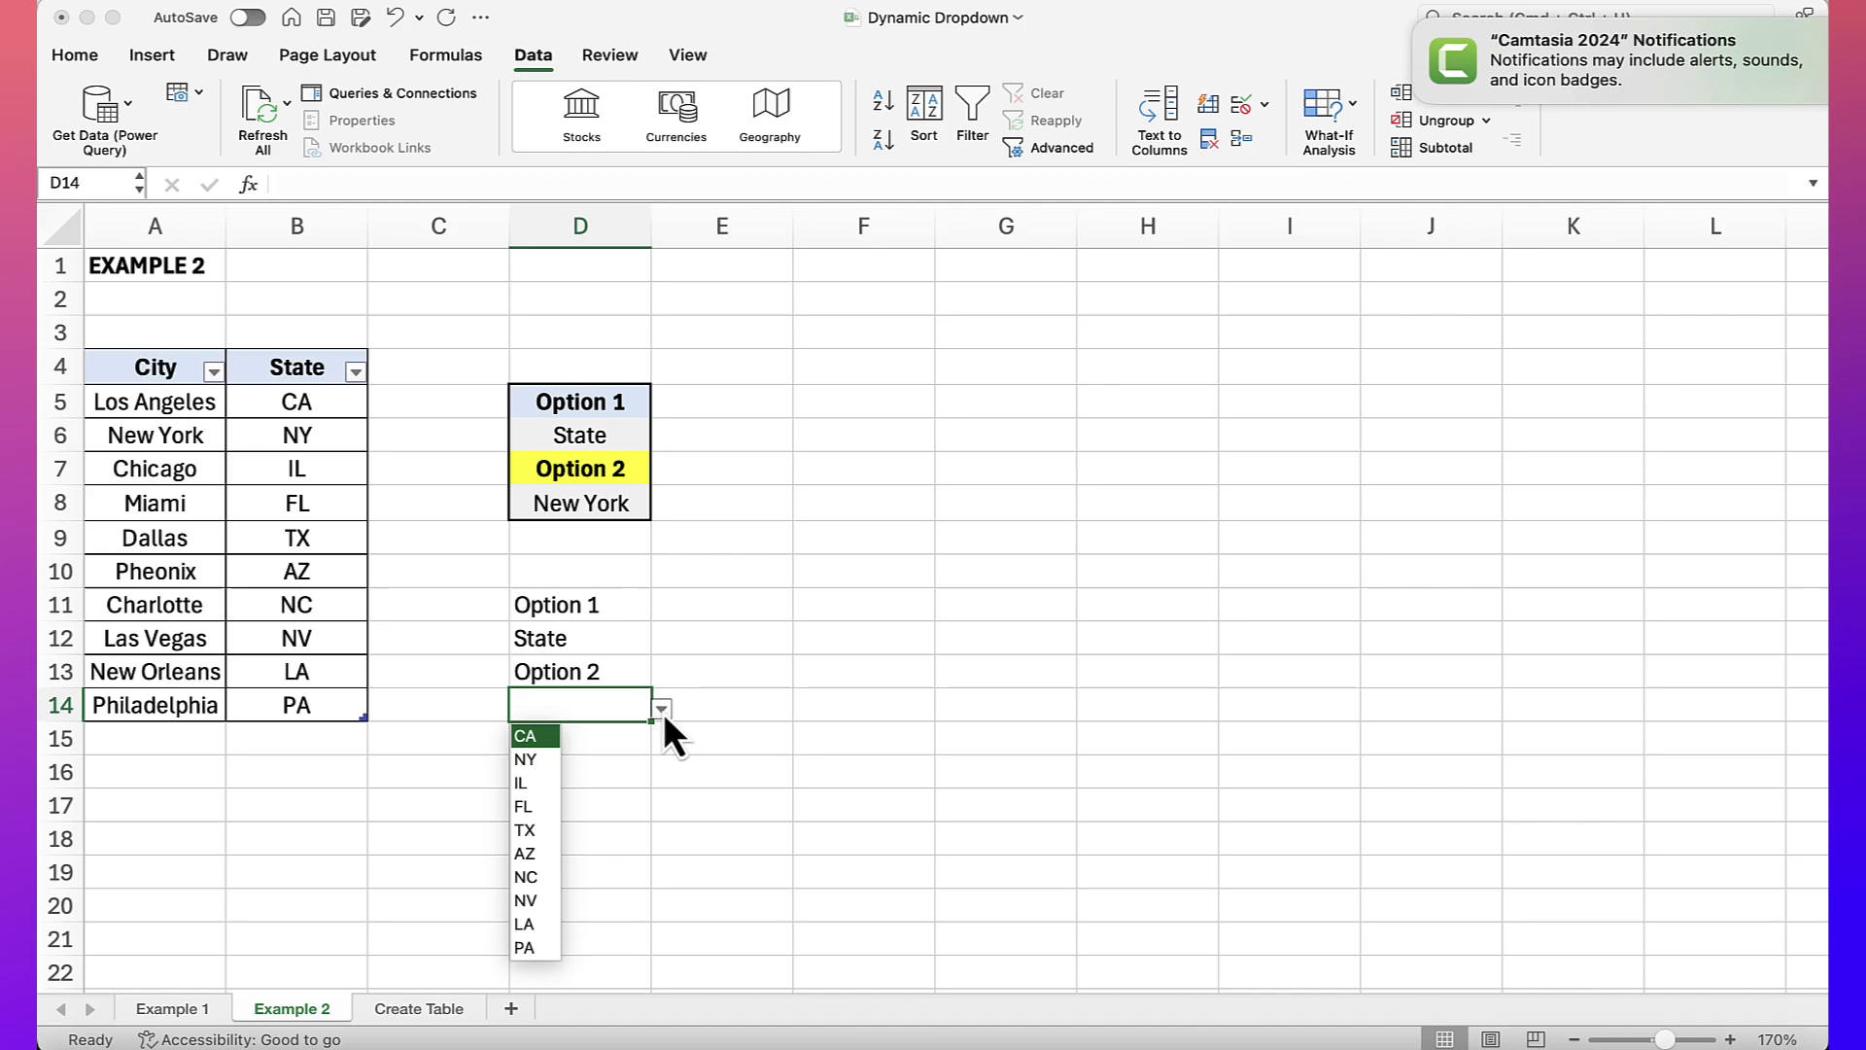
key(Escape)
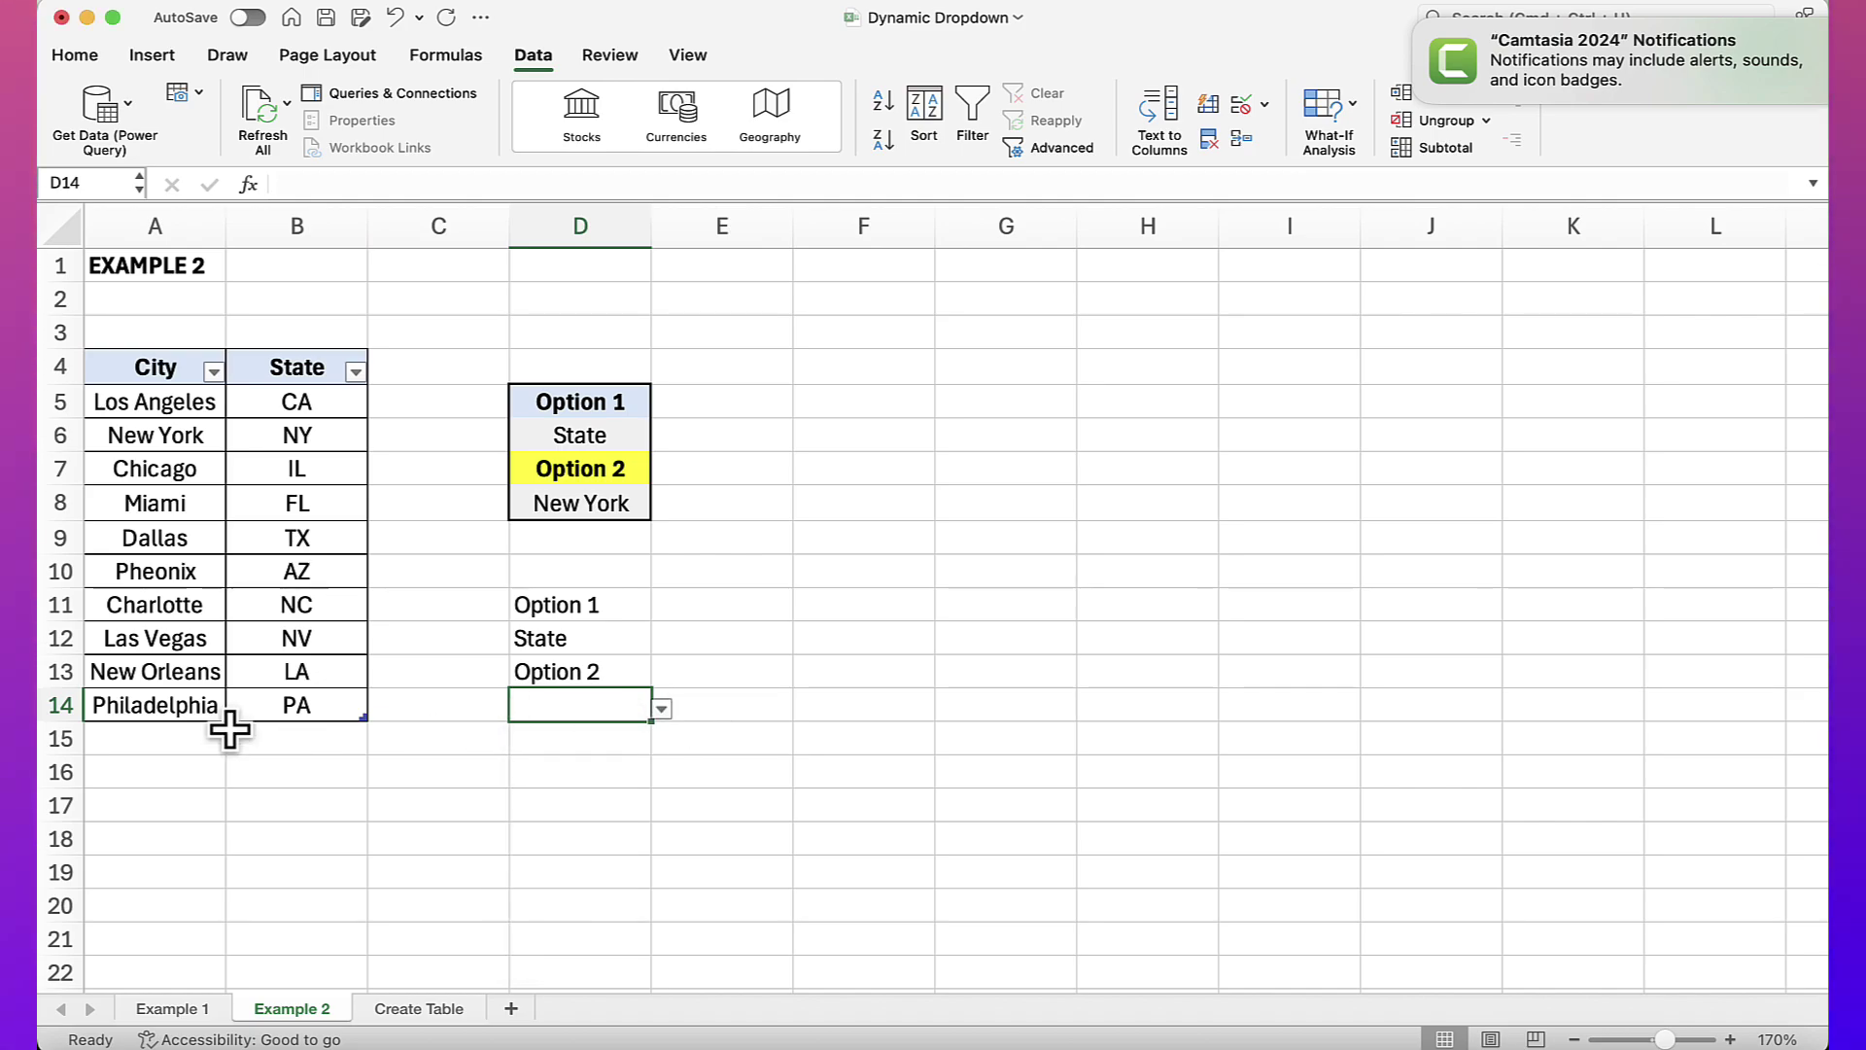
- Add a new row to the City and State table with Boise in A15 and ID in B15
click(167, 741)
text(B)
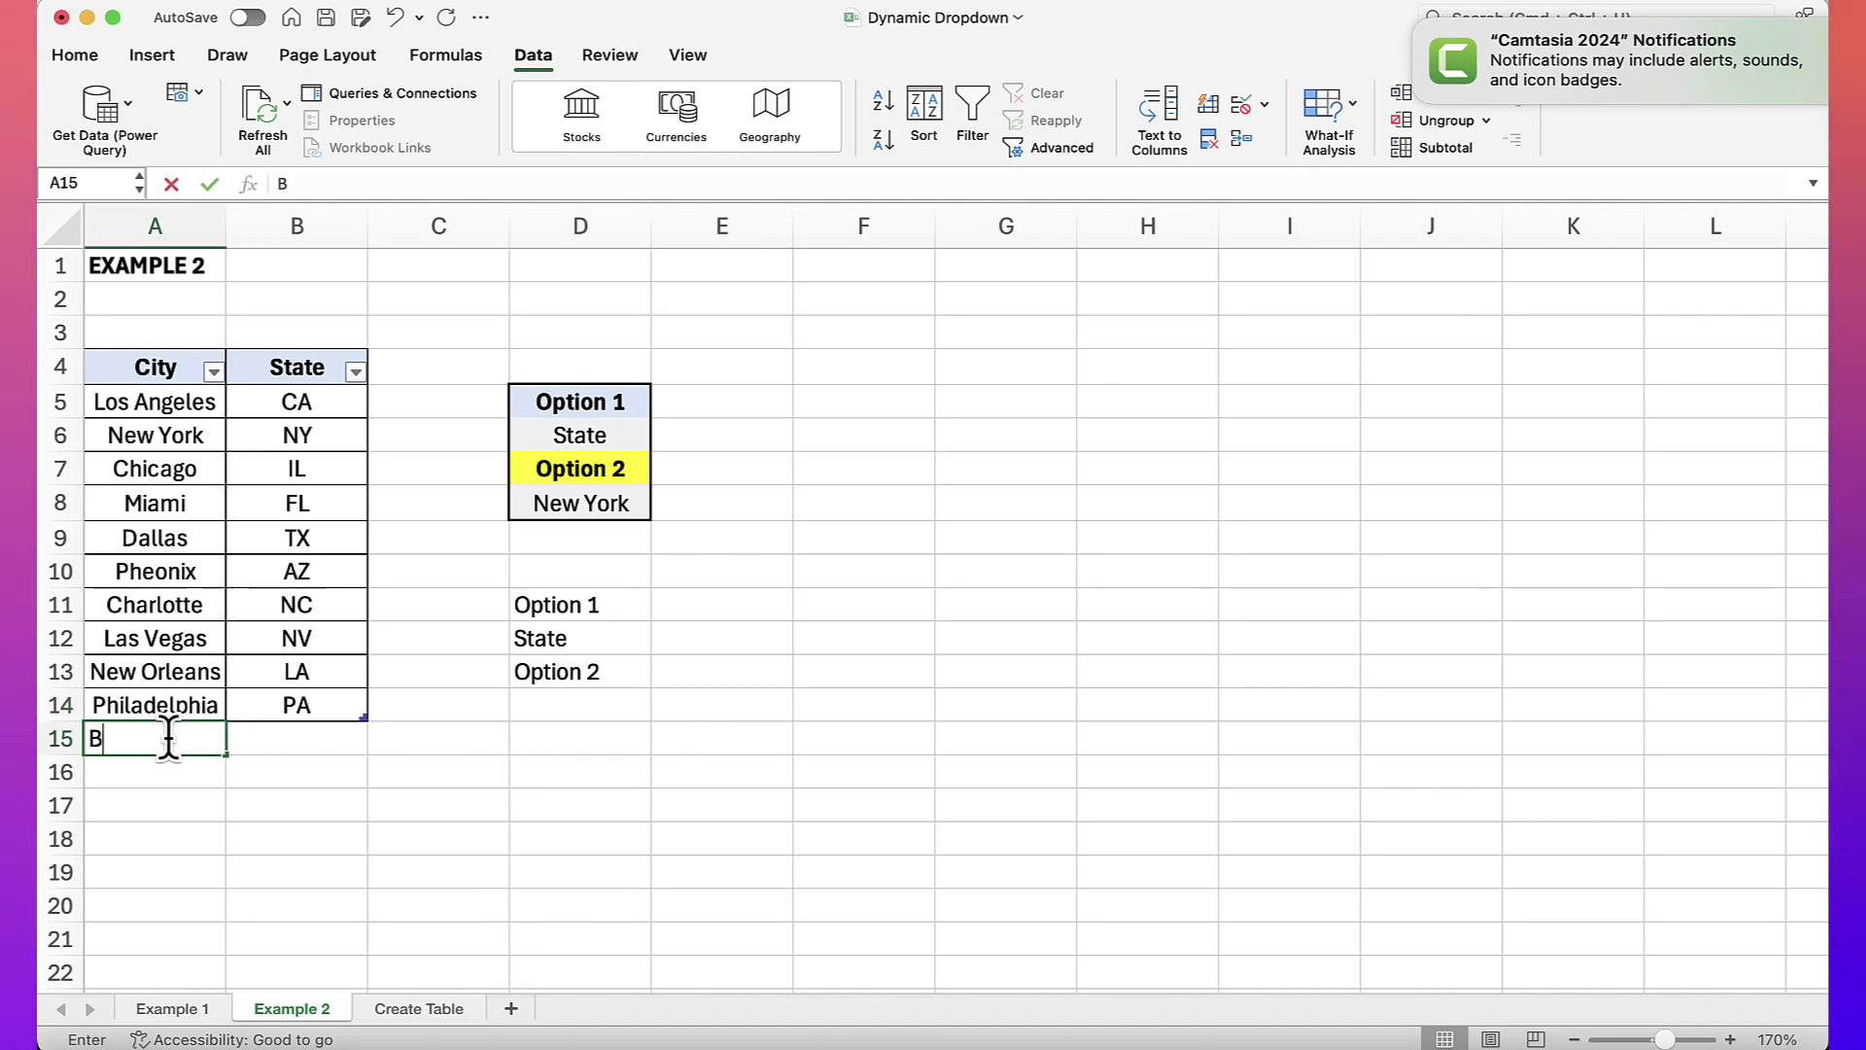
text(oise)
key(Tab)
text(Id)
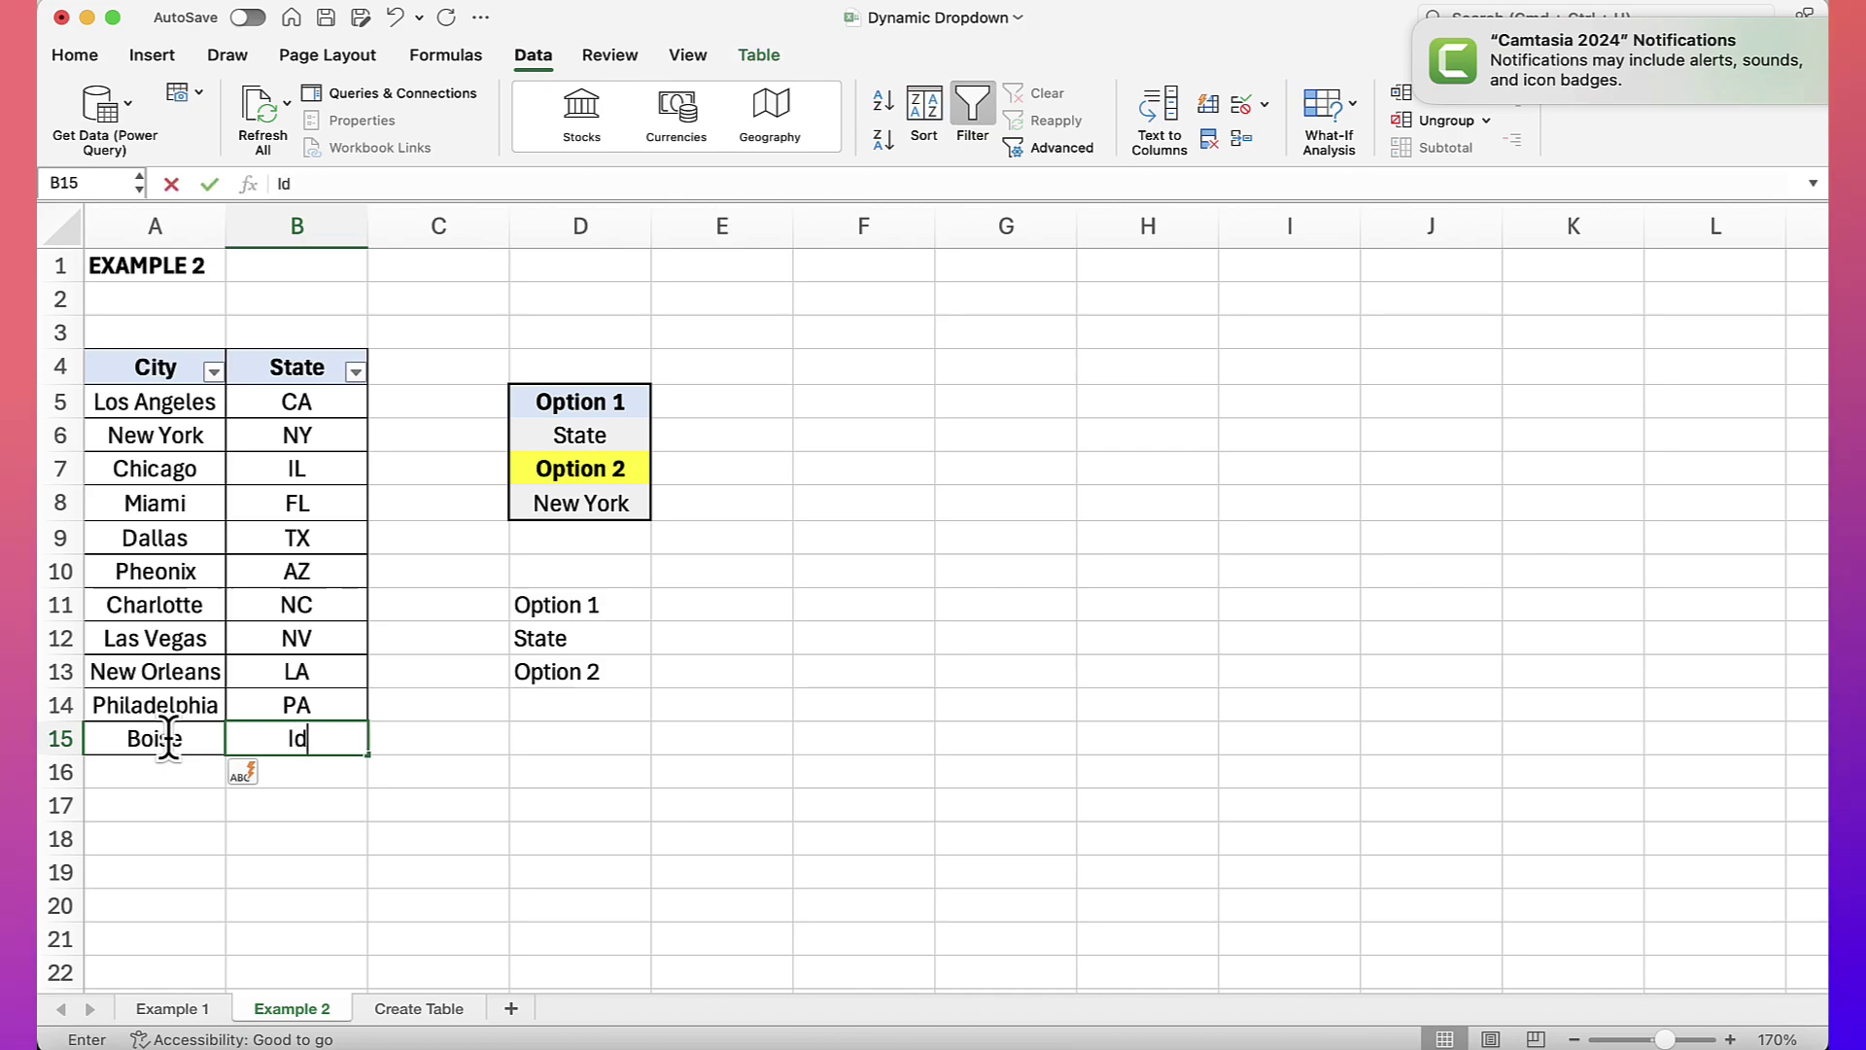
key(BackSpace)
text(D)
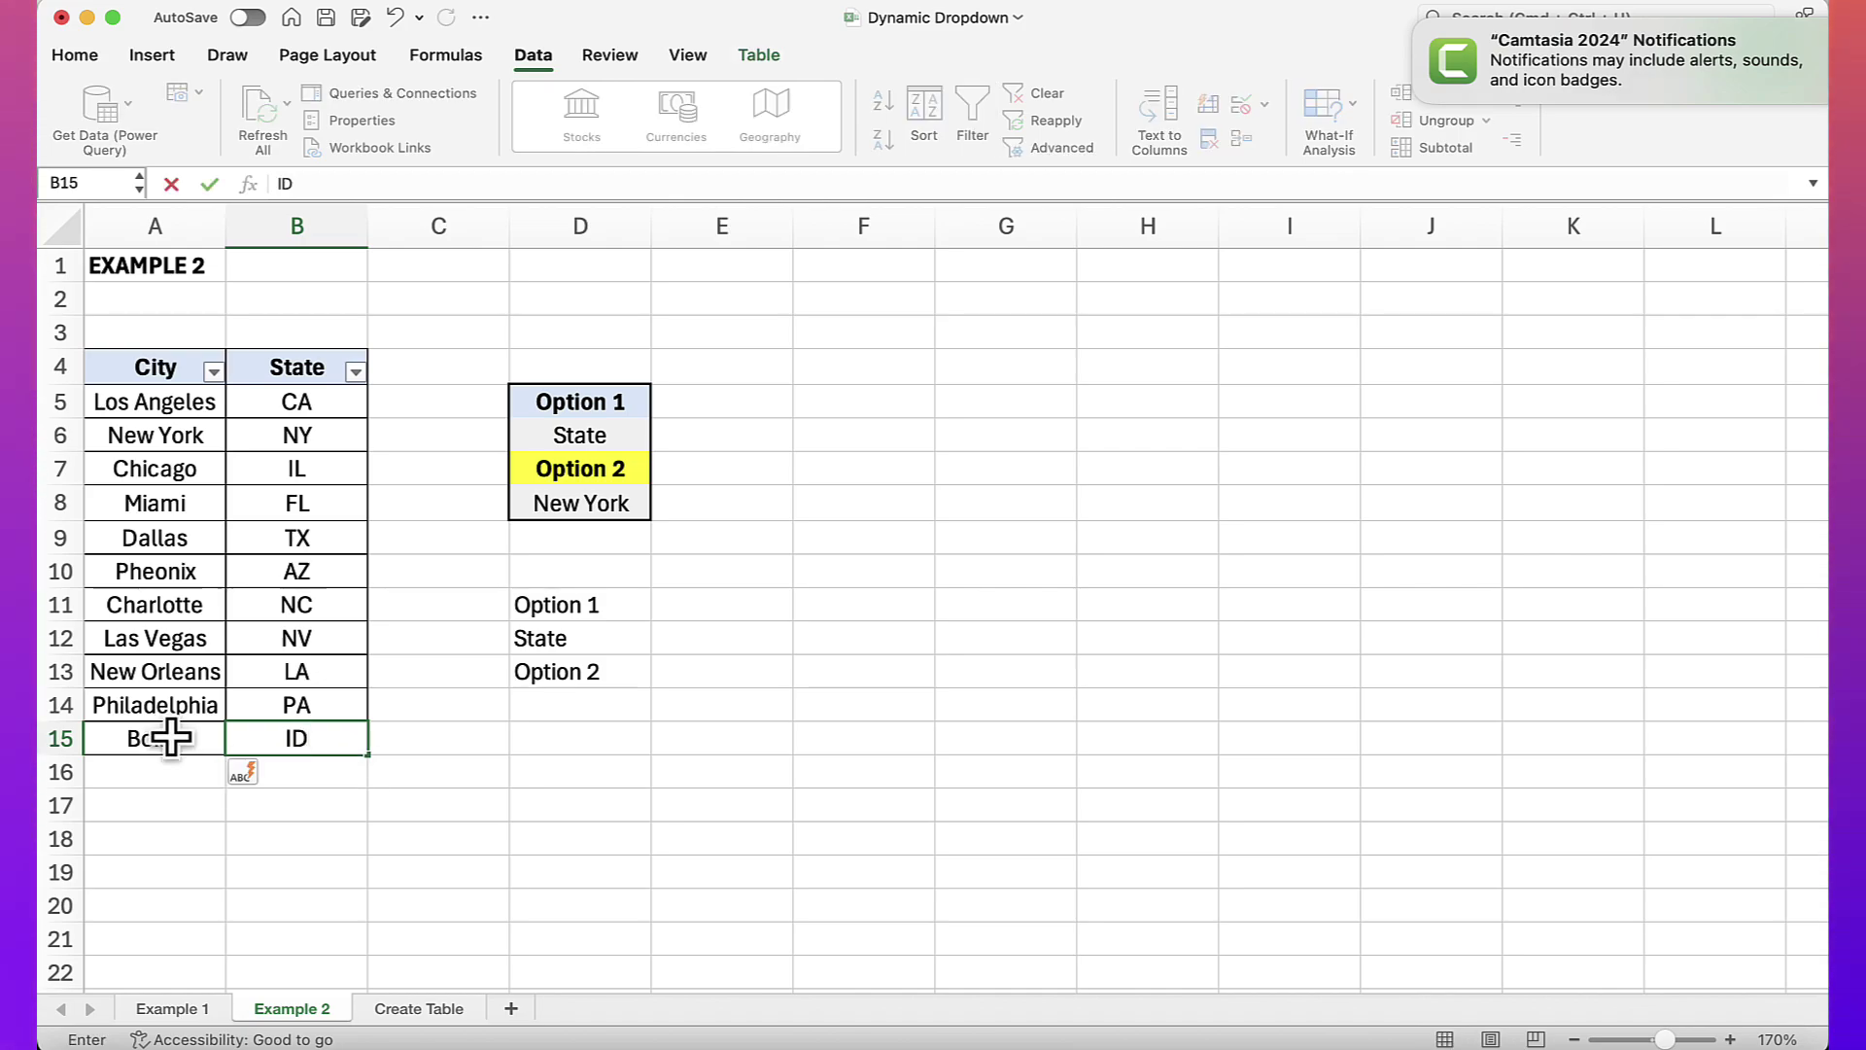
click(610, 640)
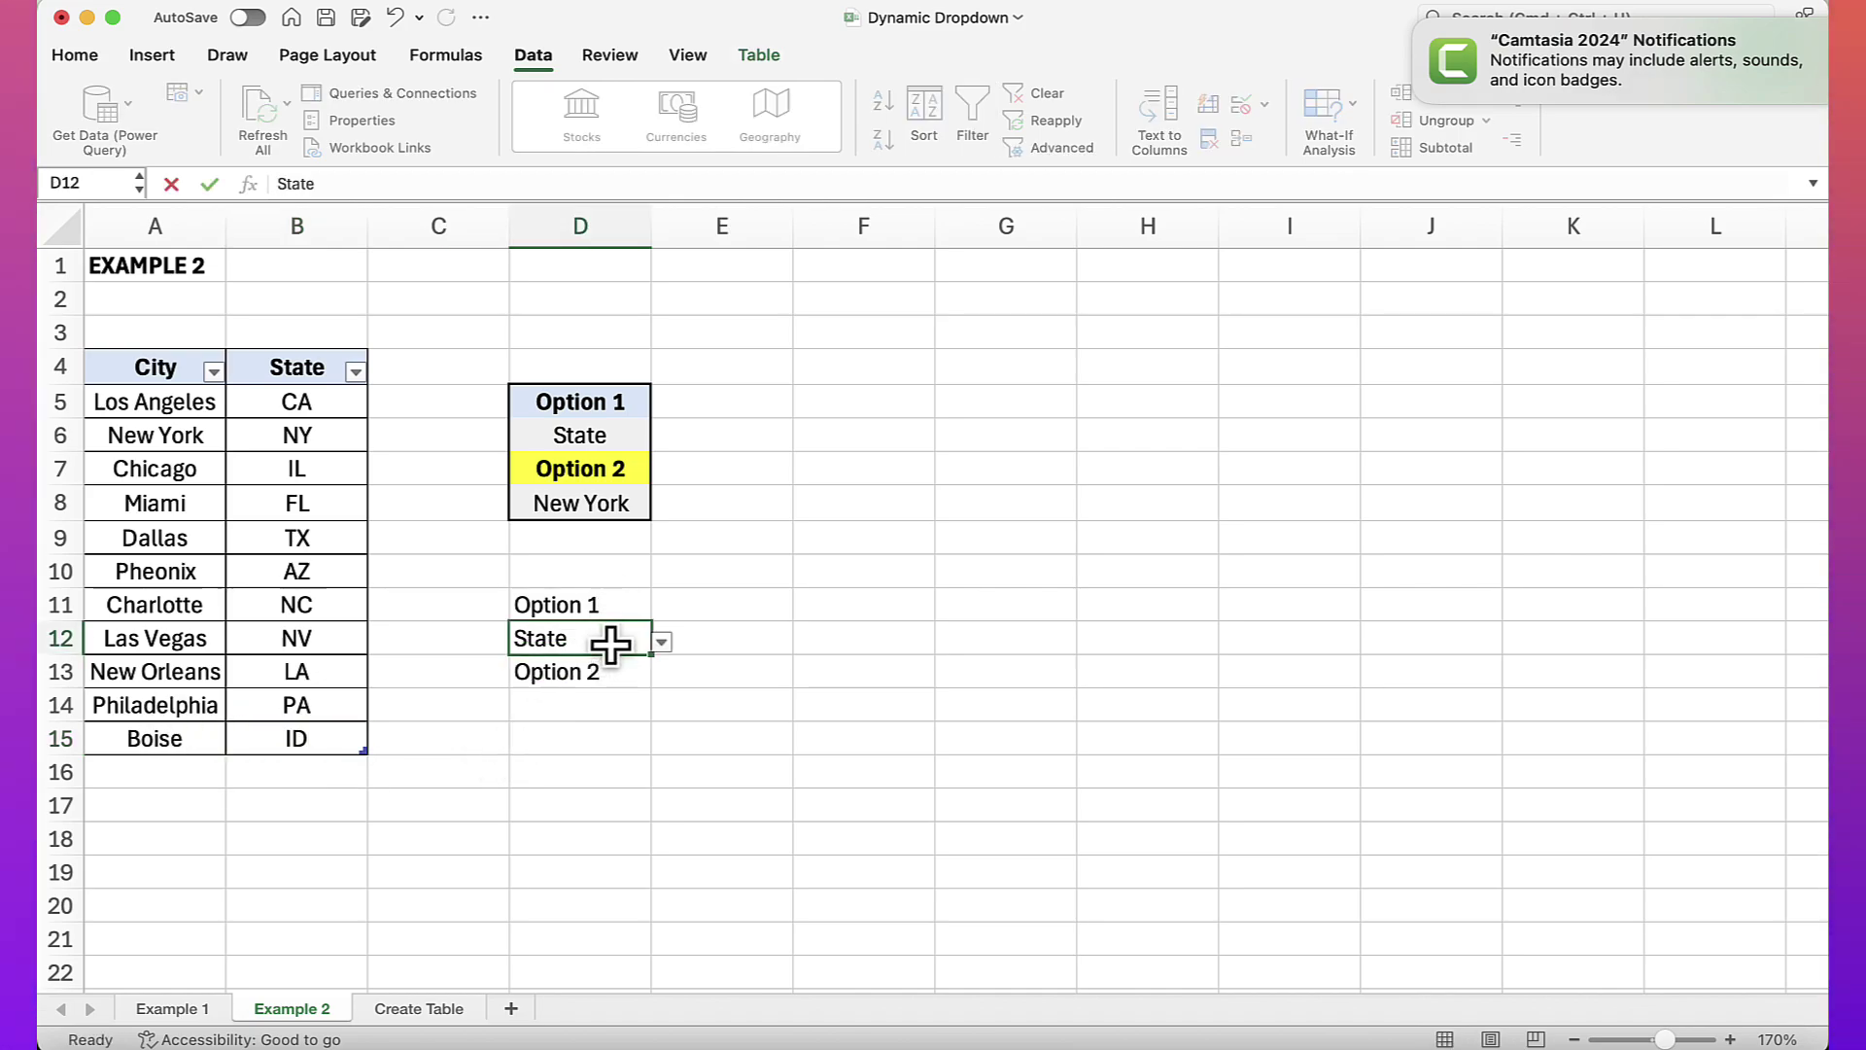
- Check the state choices in the Option 2 dropdown in cell D14 for the added entry
click(627, 702)
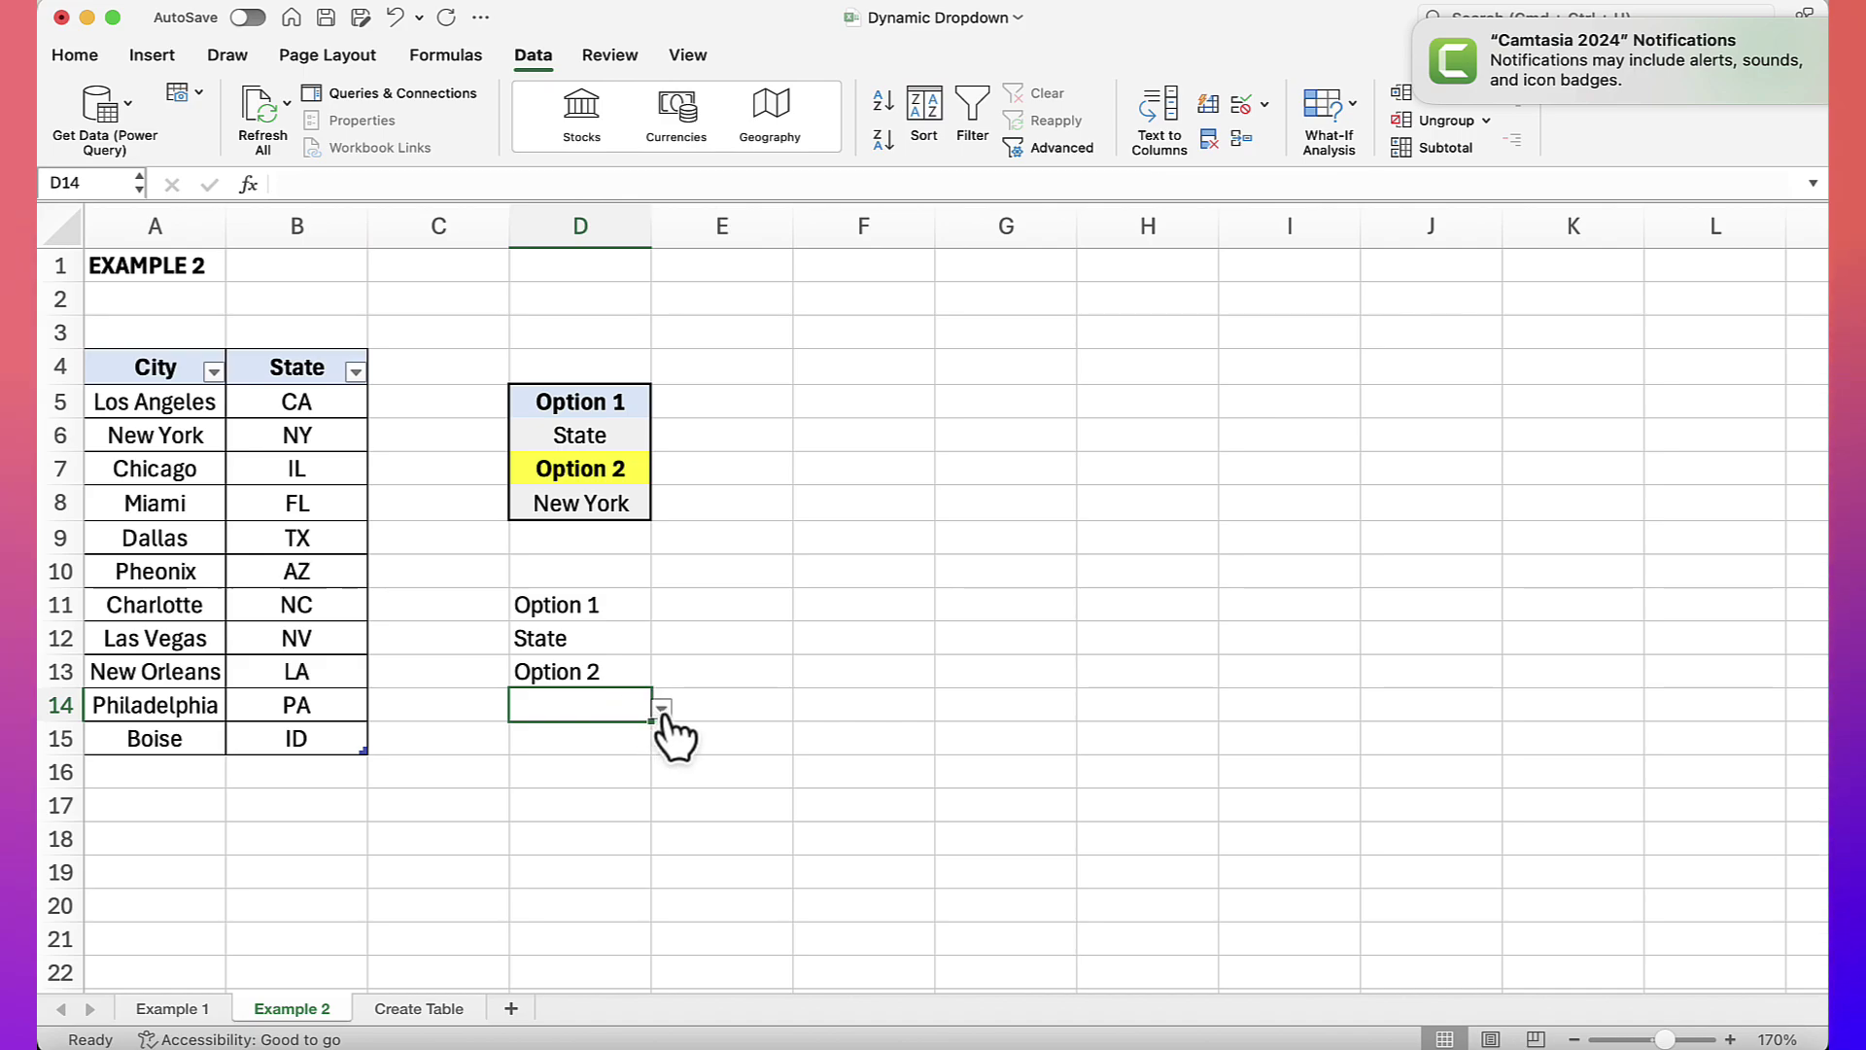
click(661, 709)
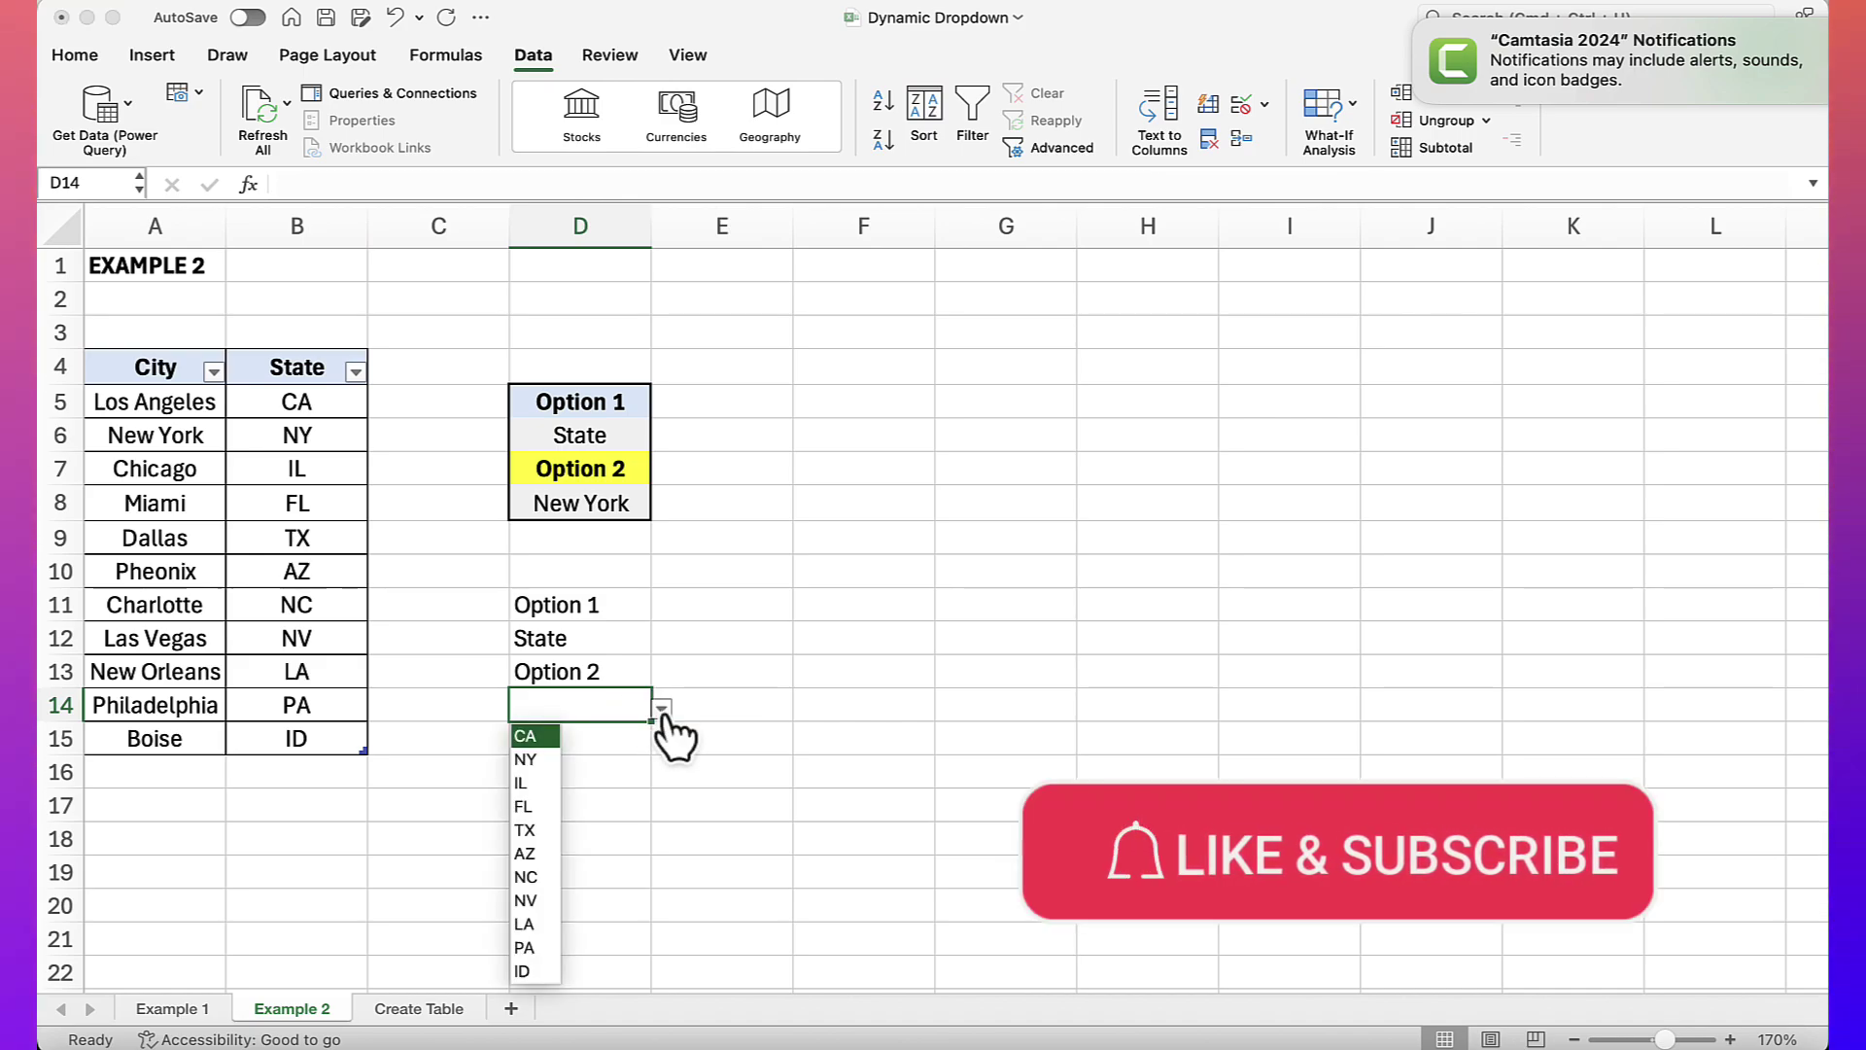
click(663, 713)
- Set Option 1 in cell D12 to City and check the city choices in the D14 dropdown
click(632, 640)
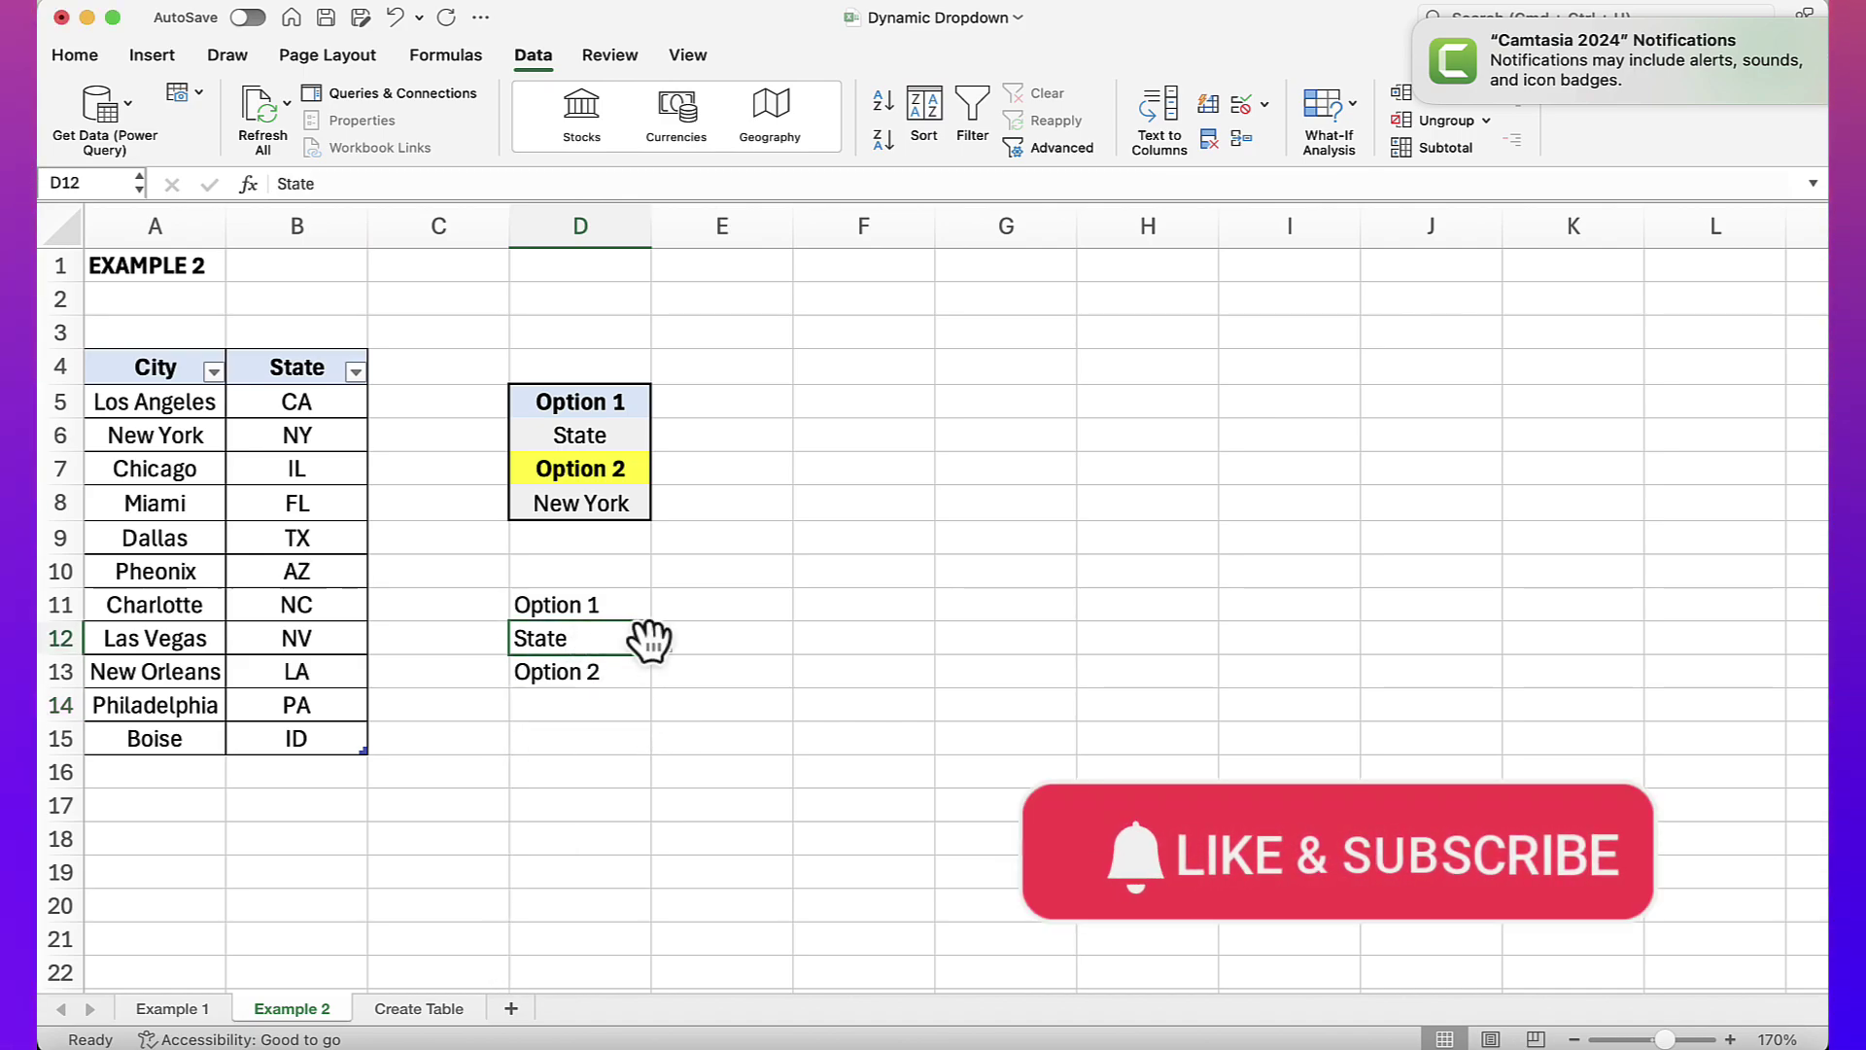
click(661, 642)
click(532, 668)
click(596, 701)
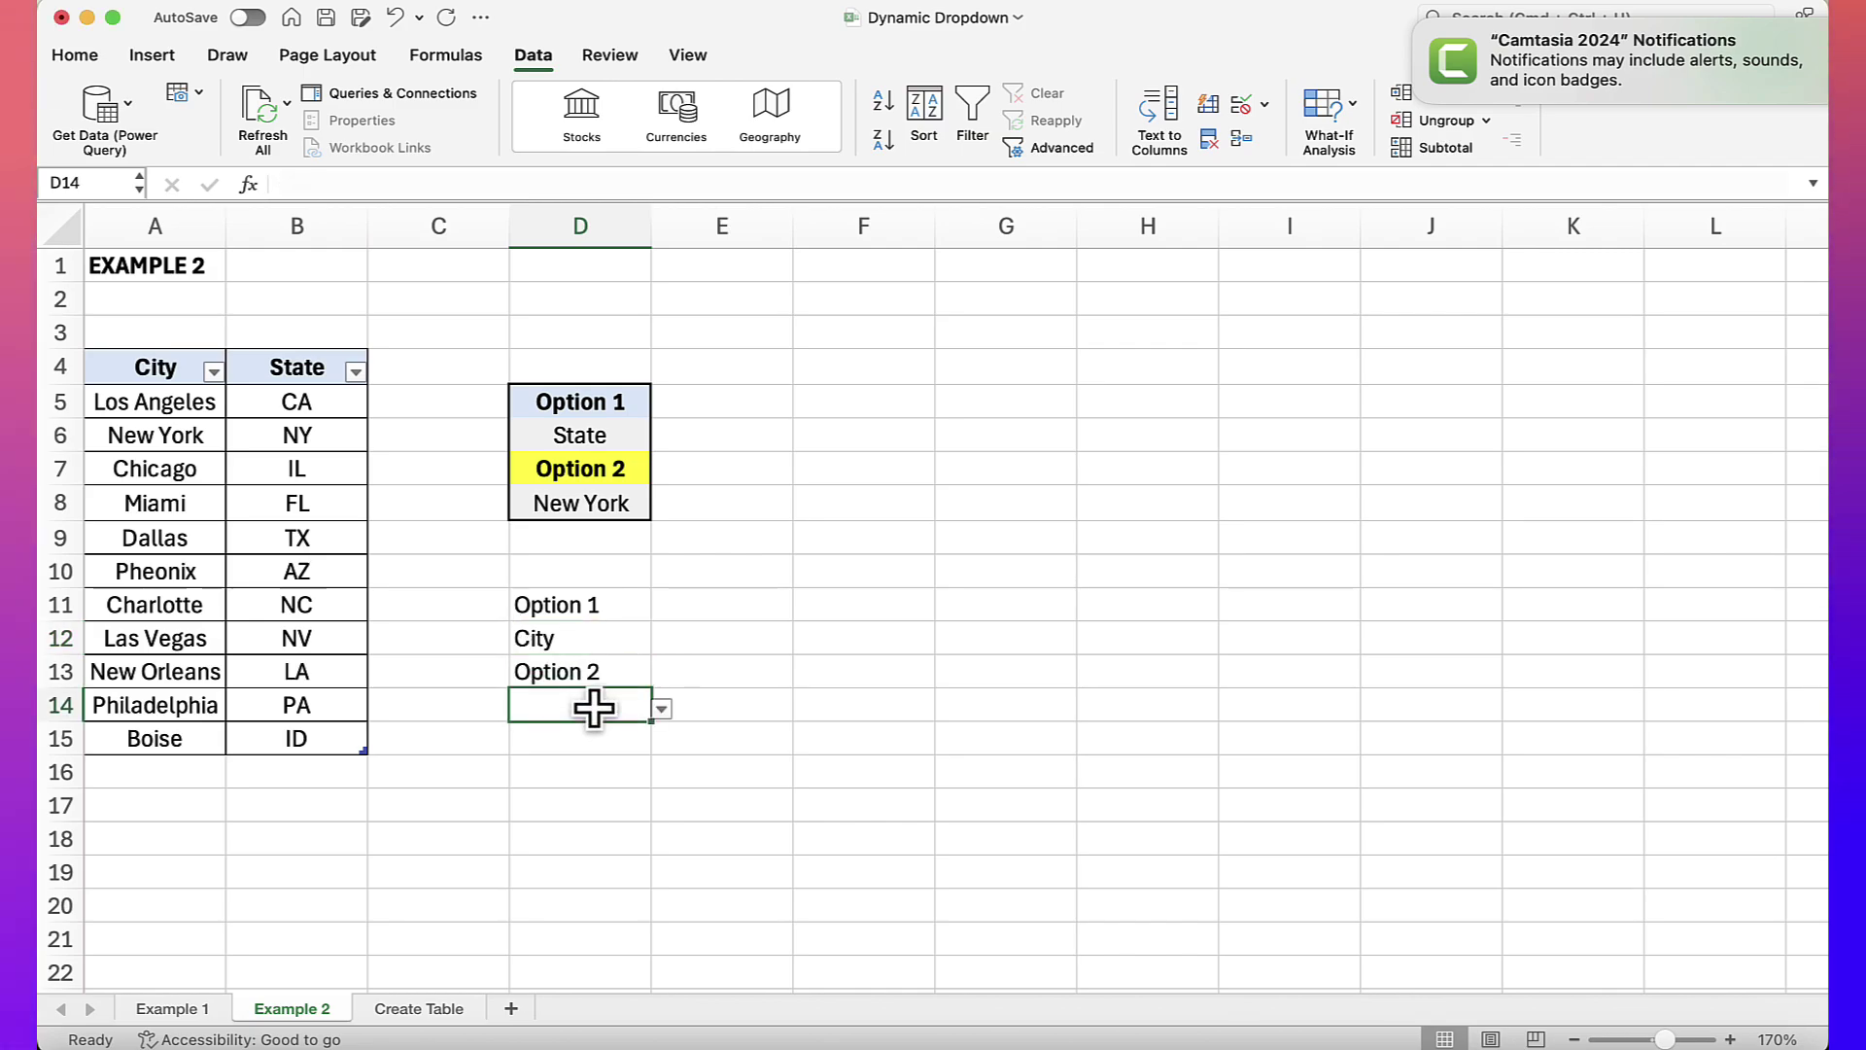
click(663, 710)
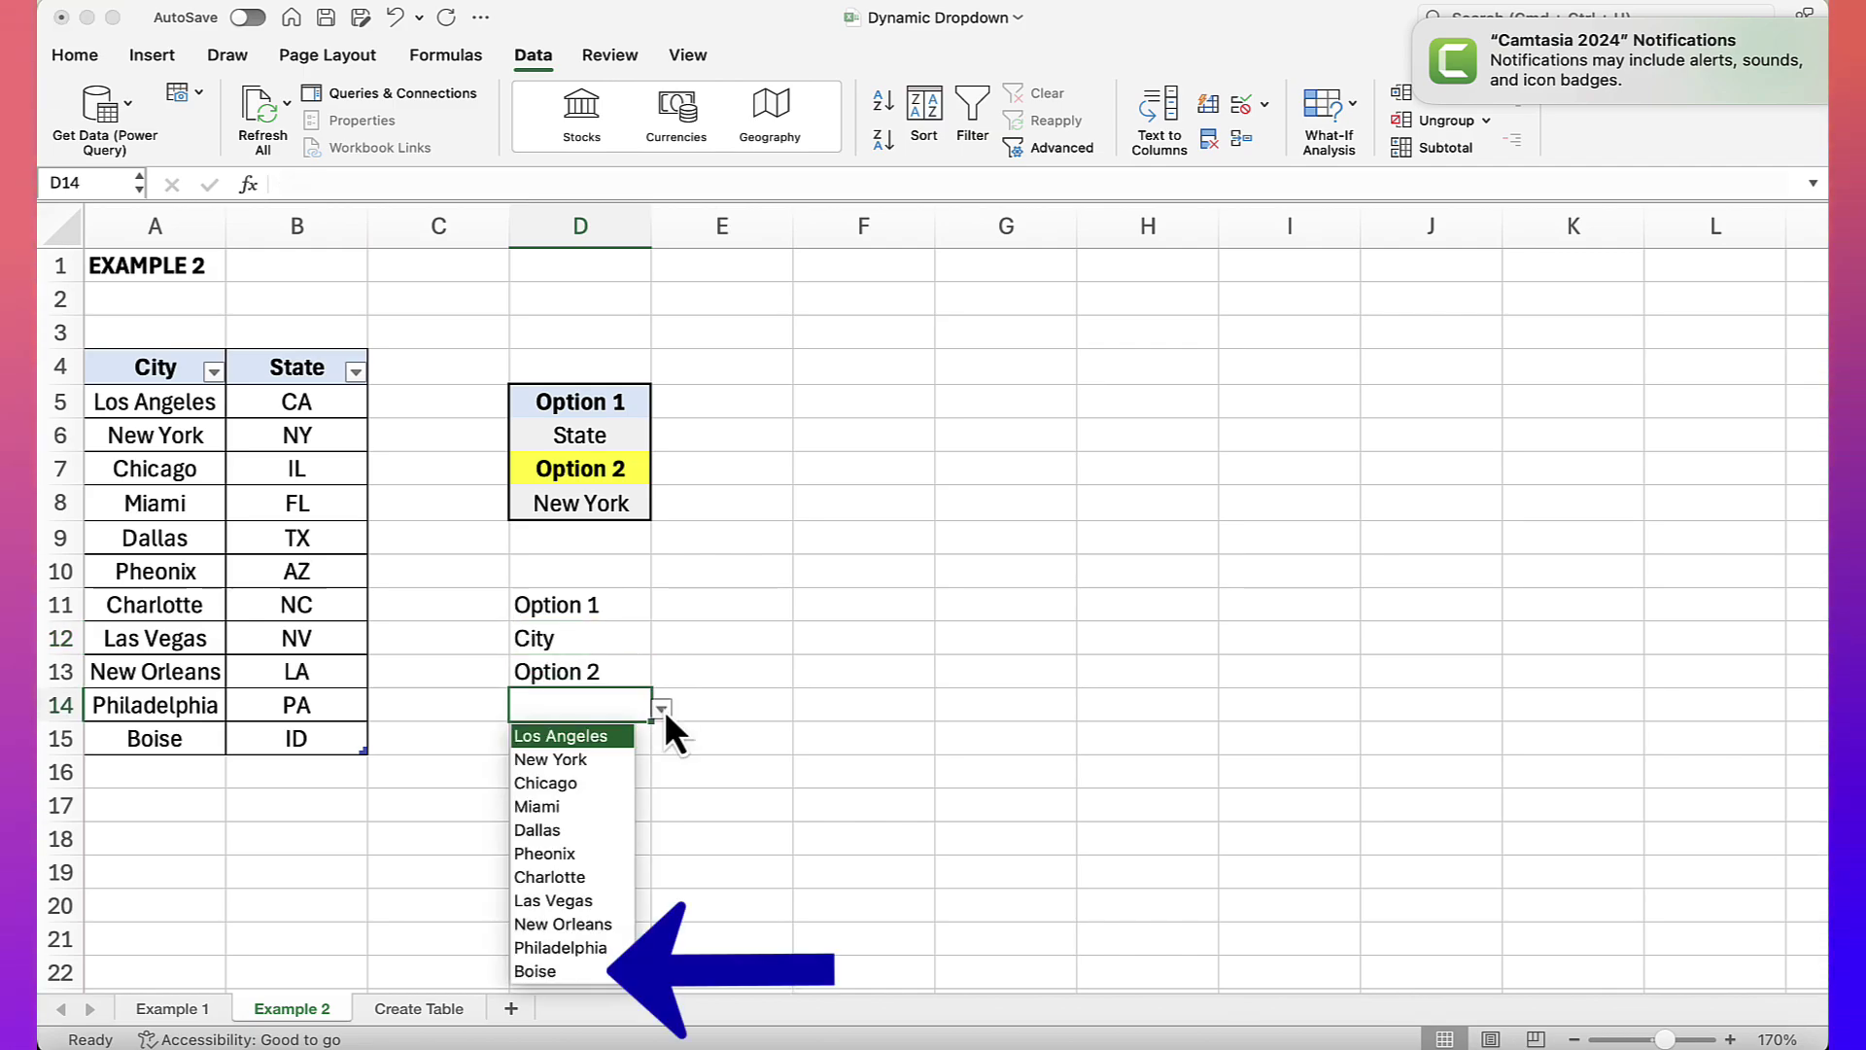